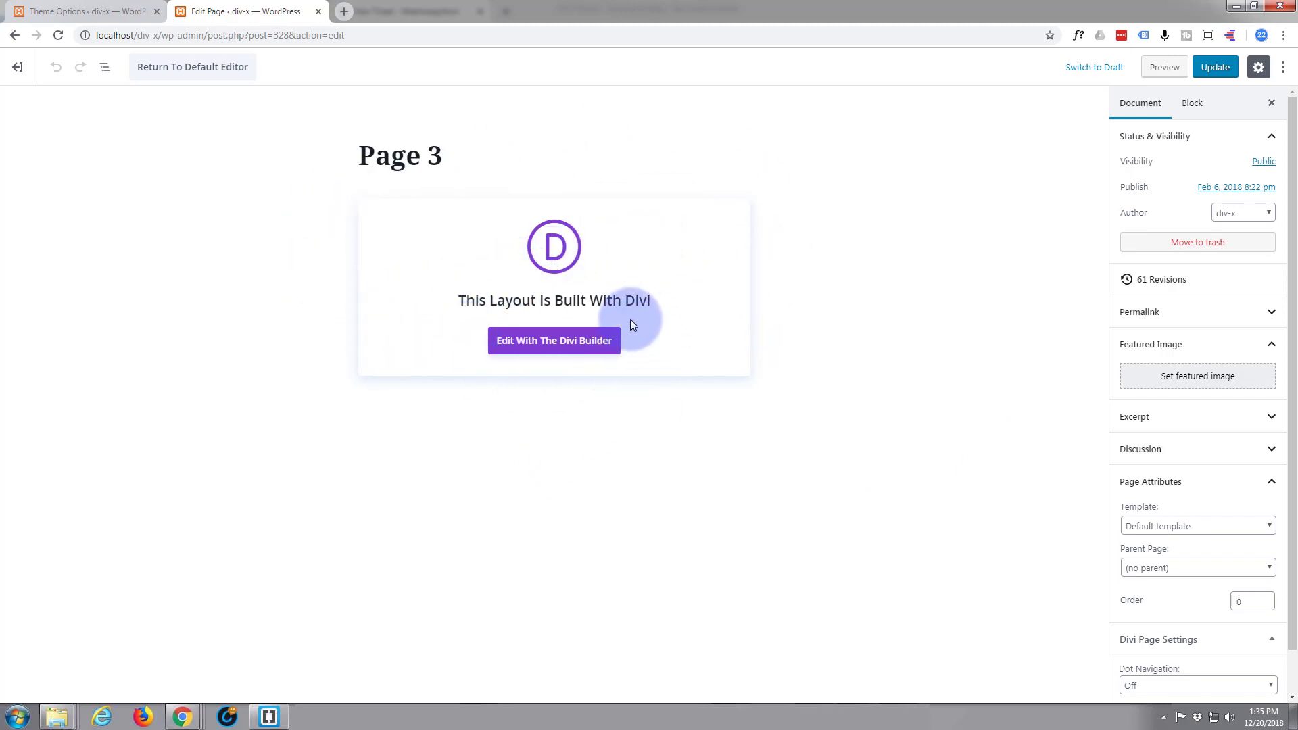
- In the Divi theme options' advanced builder settings, enable the Latest Divi Builder Experience and the Classic Editor, and save the changes
click(64, 12)
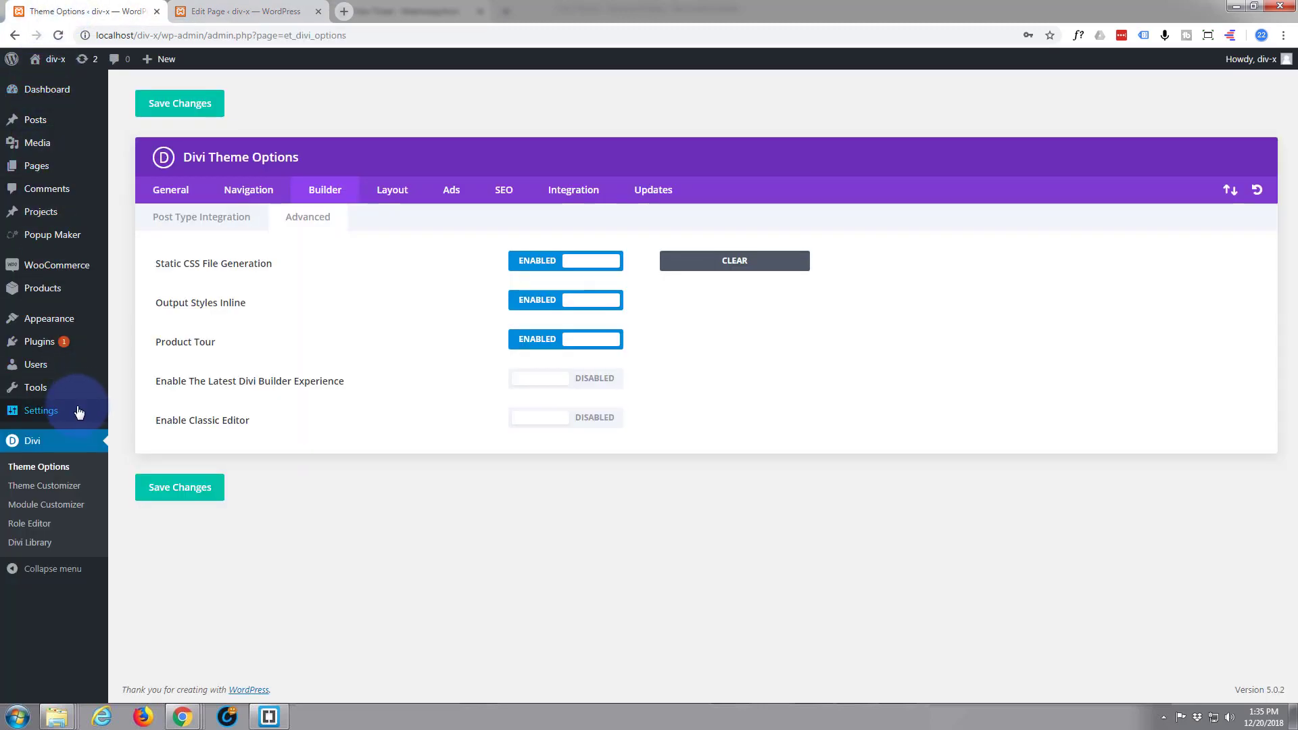
click(29, 473)
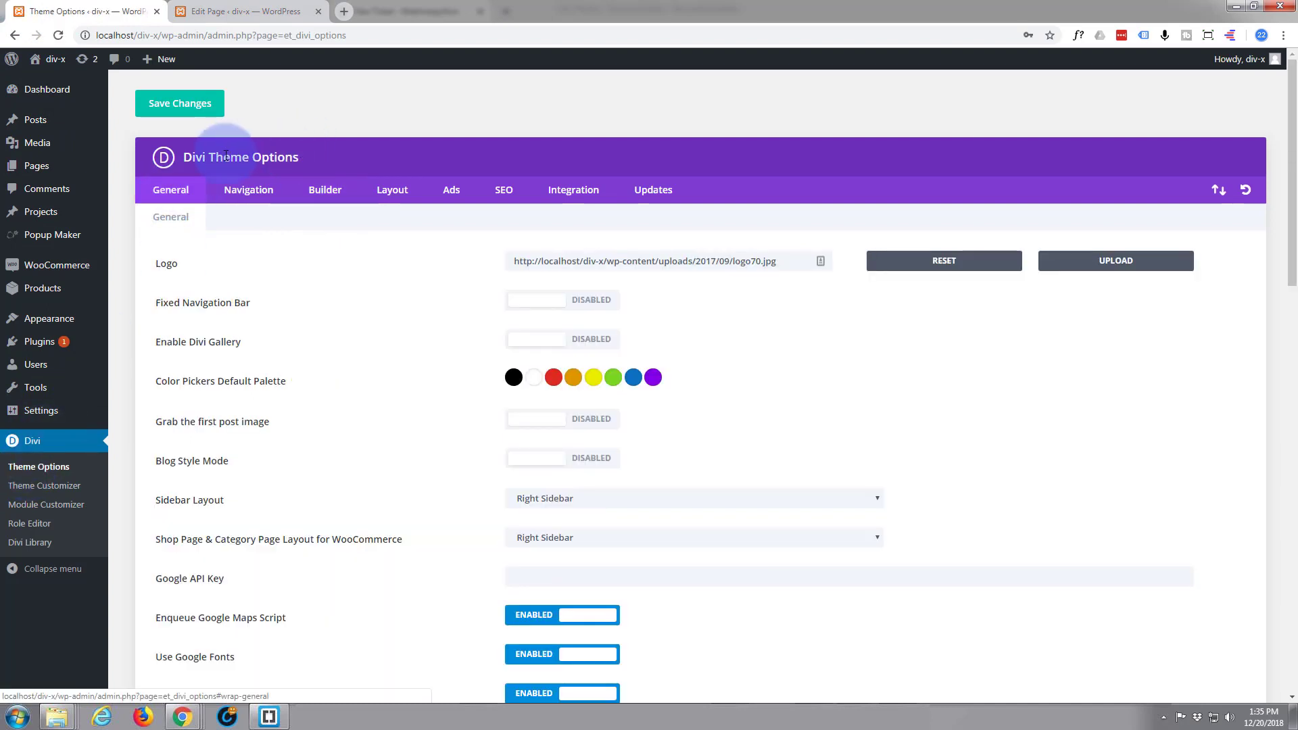
click(326, 197)
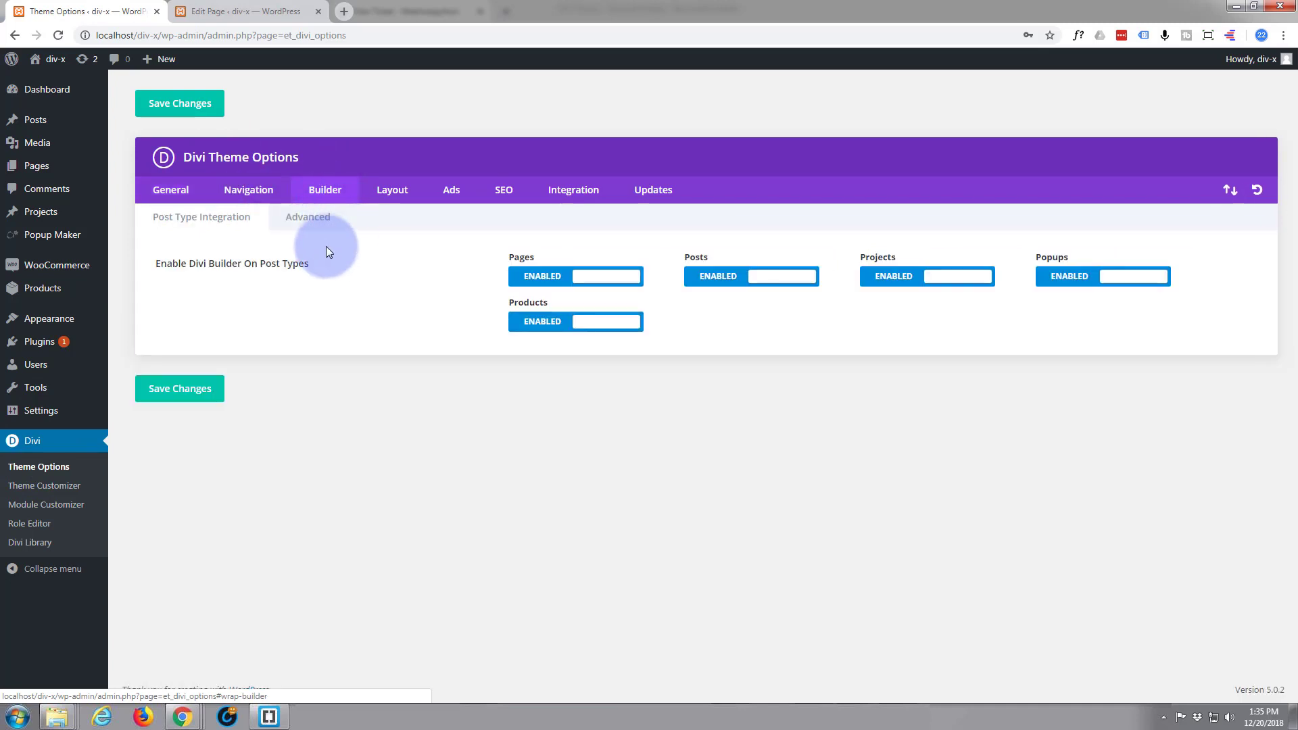
click(300, 223)
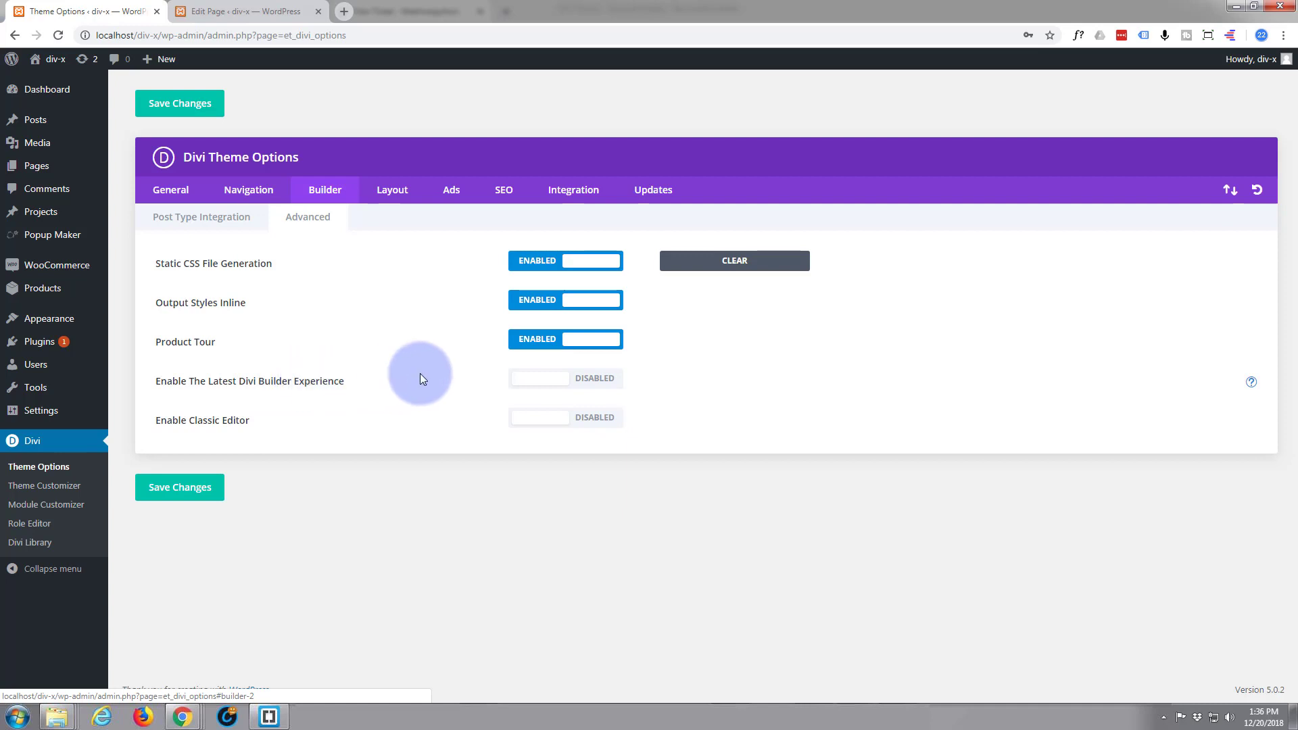
click(570, 379)
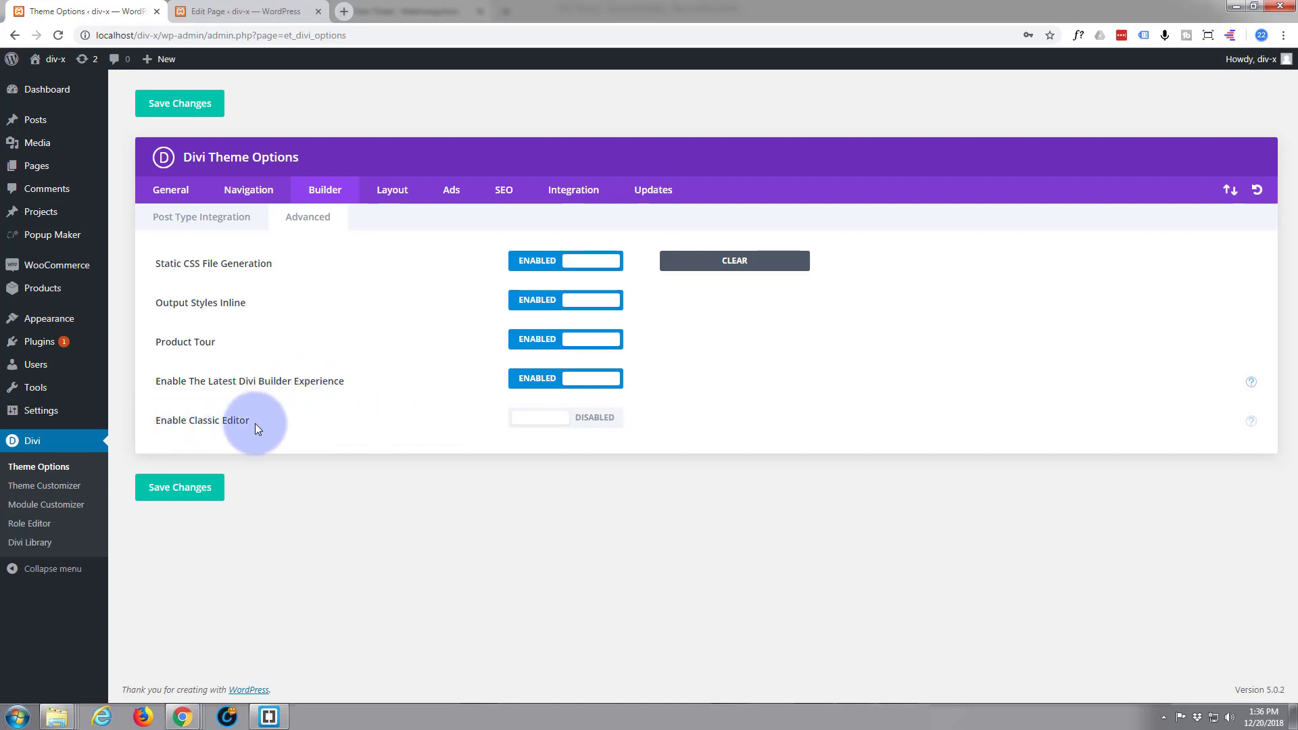
click(573, 423)
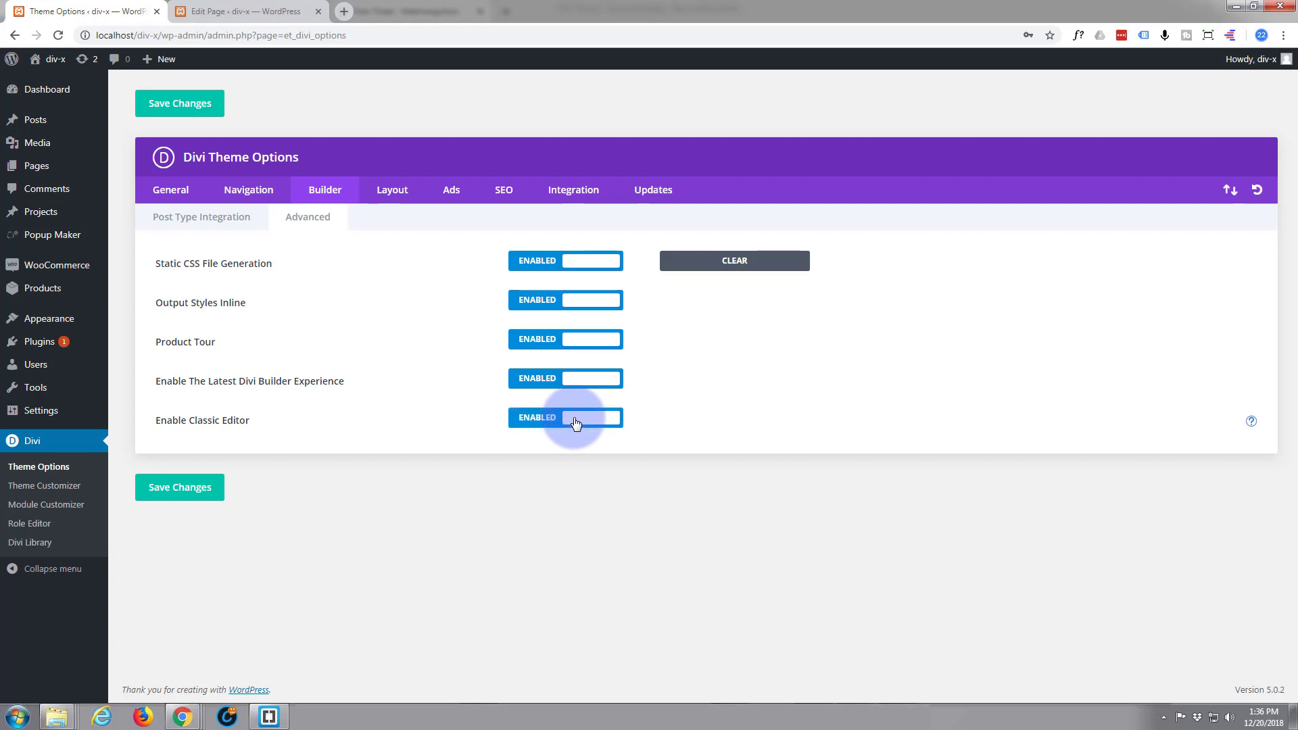
click(169, 499)
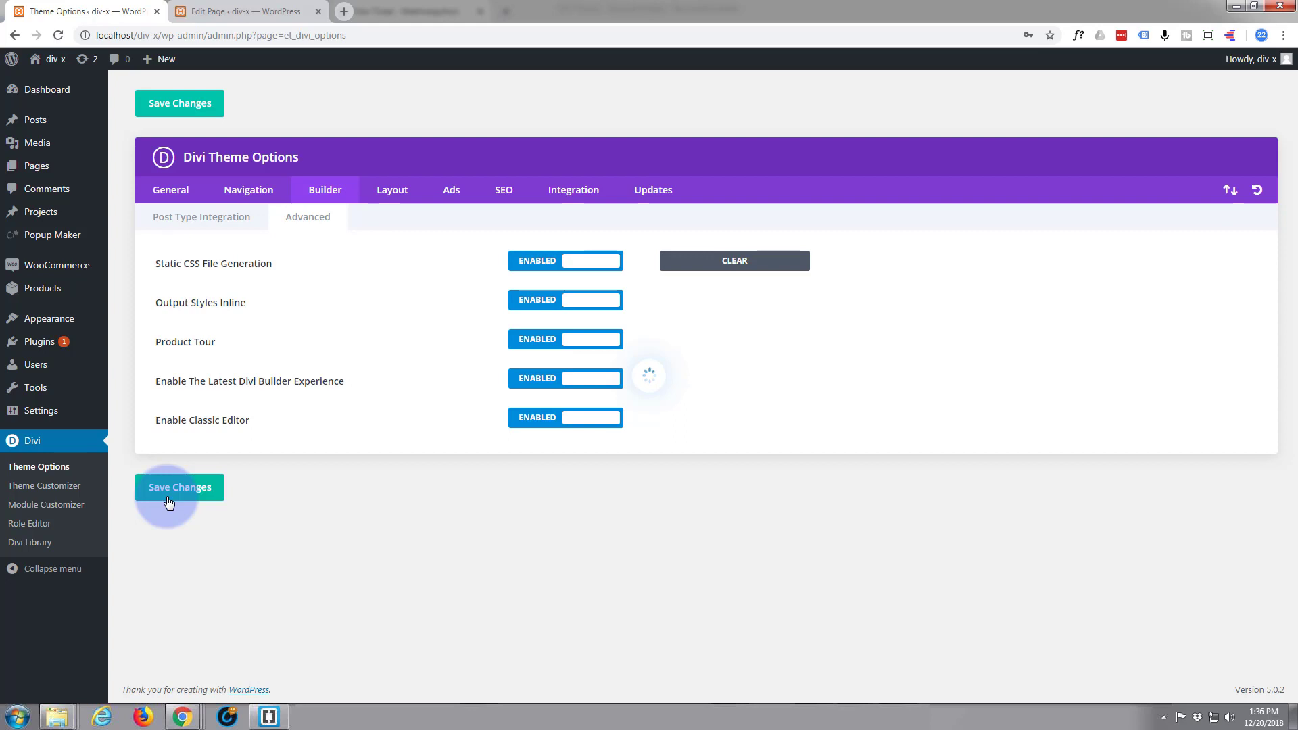
- Reload the Page 3 editor and look through its sections, rows and modules in the latest Divi Builder
click(254, 12)
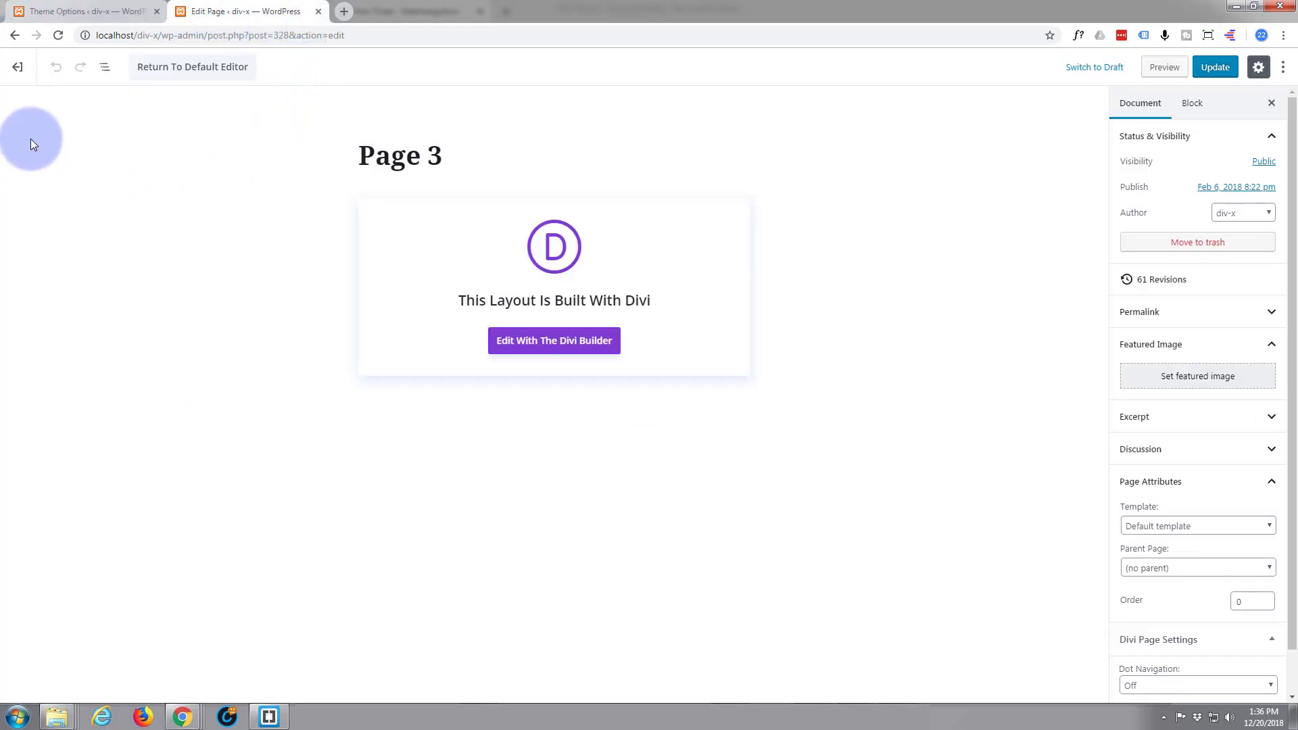
click(56, 35)
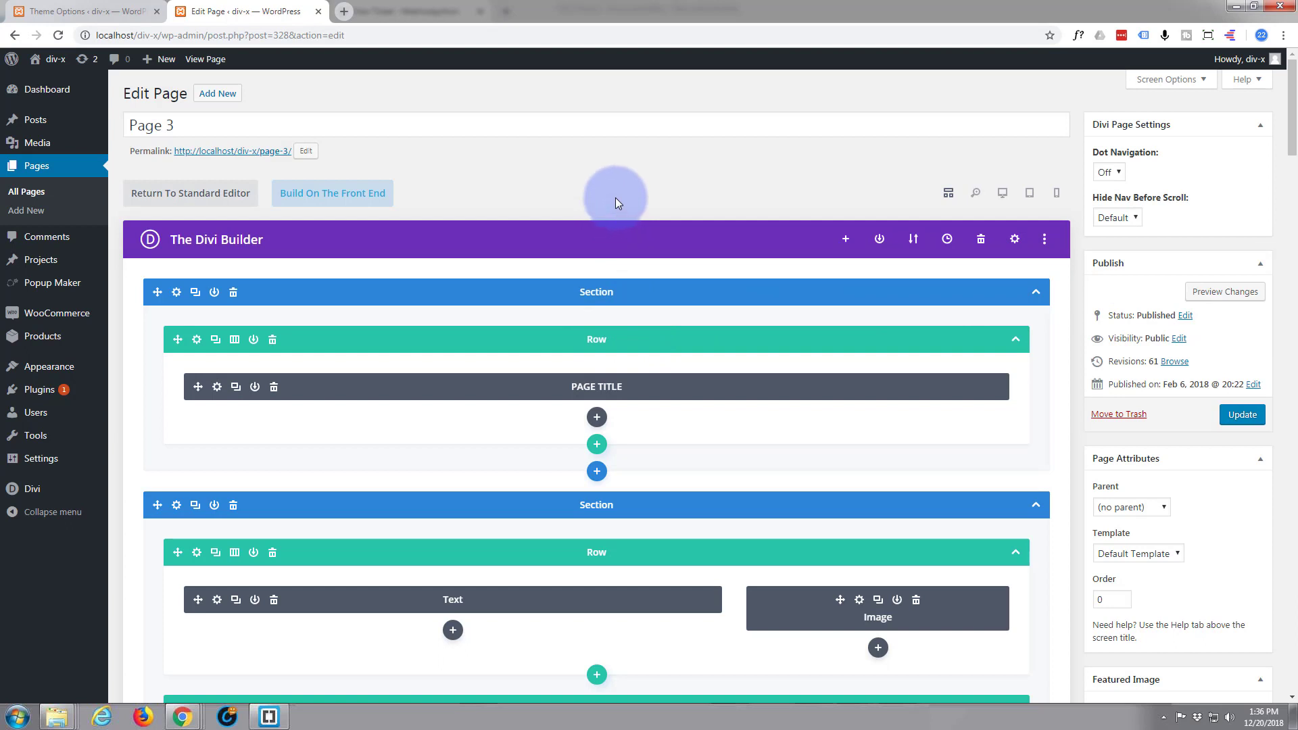
scroll(615, 196, down, 1)
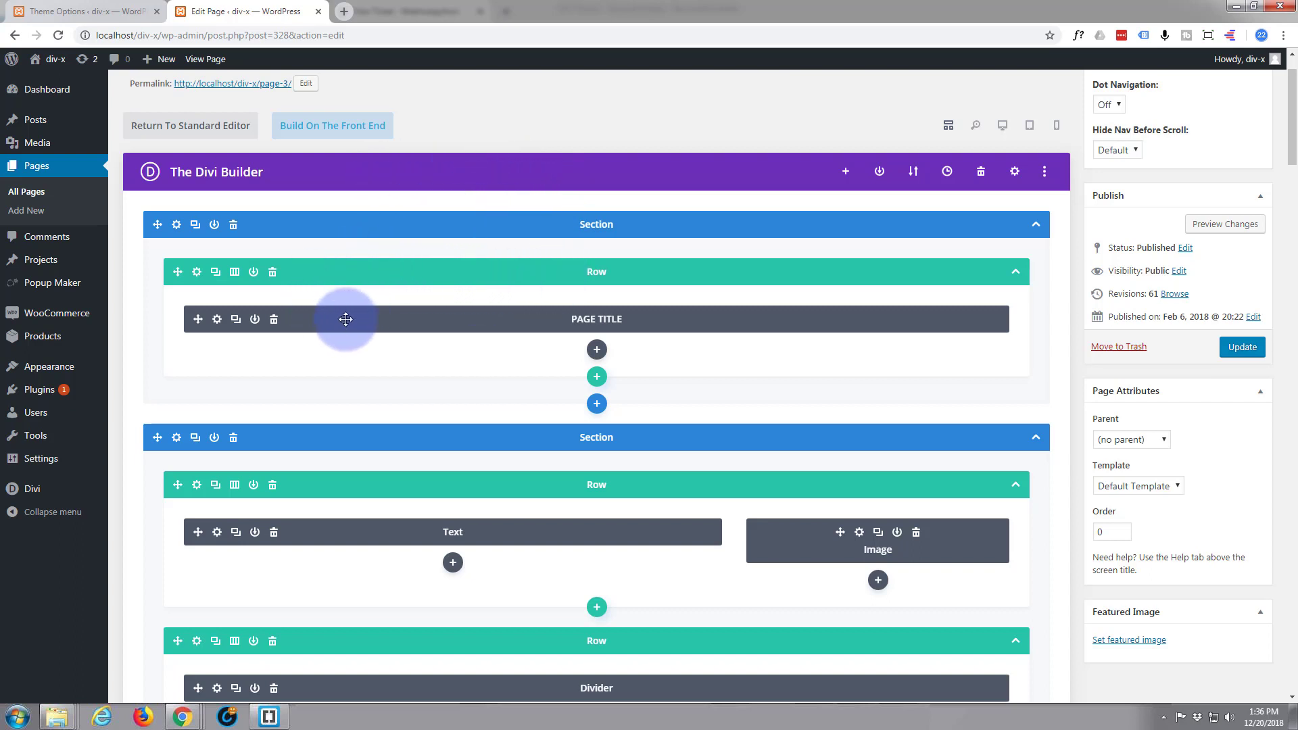
scroll(379, 328, down, 5)
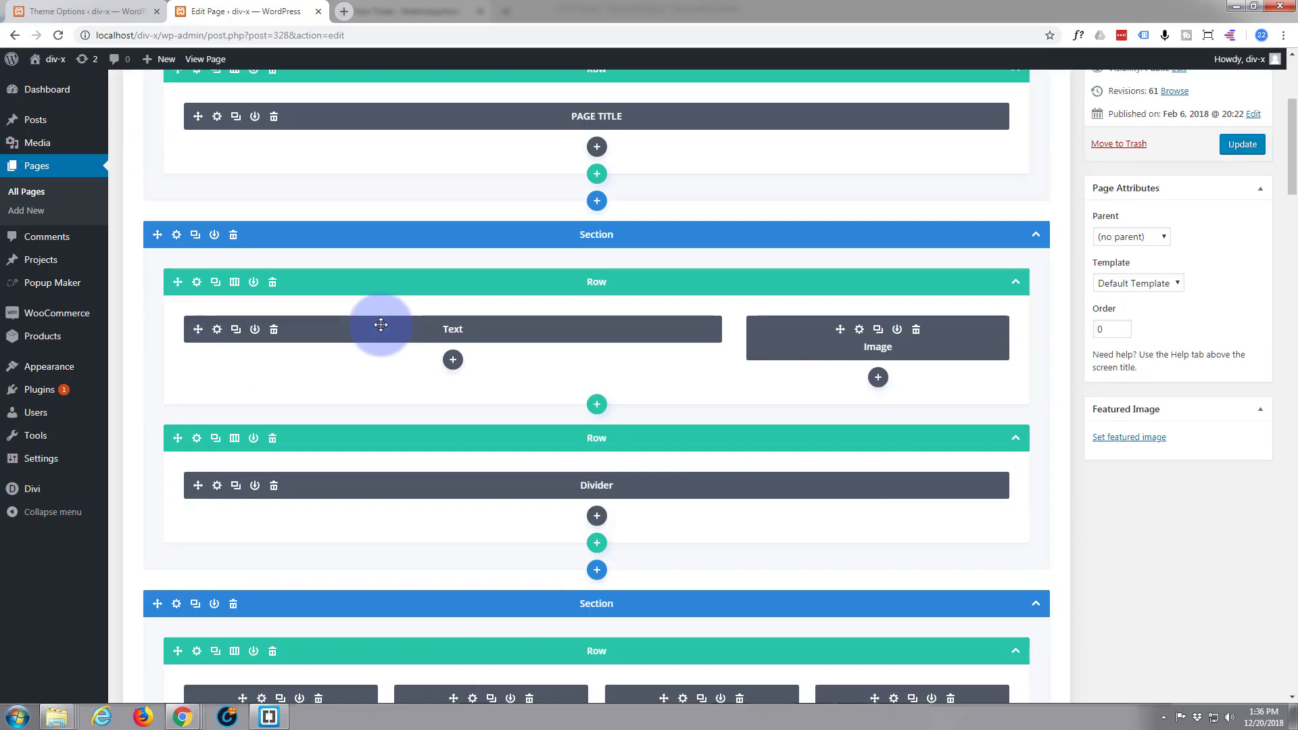
scroll(381, 325, down, 6)
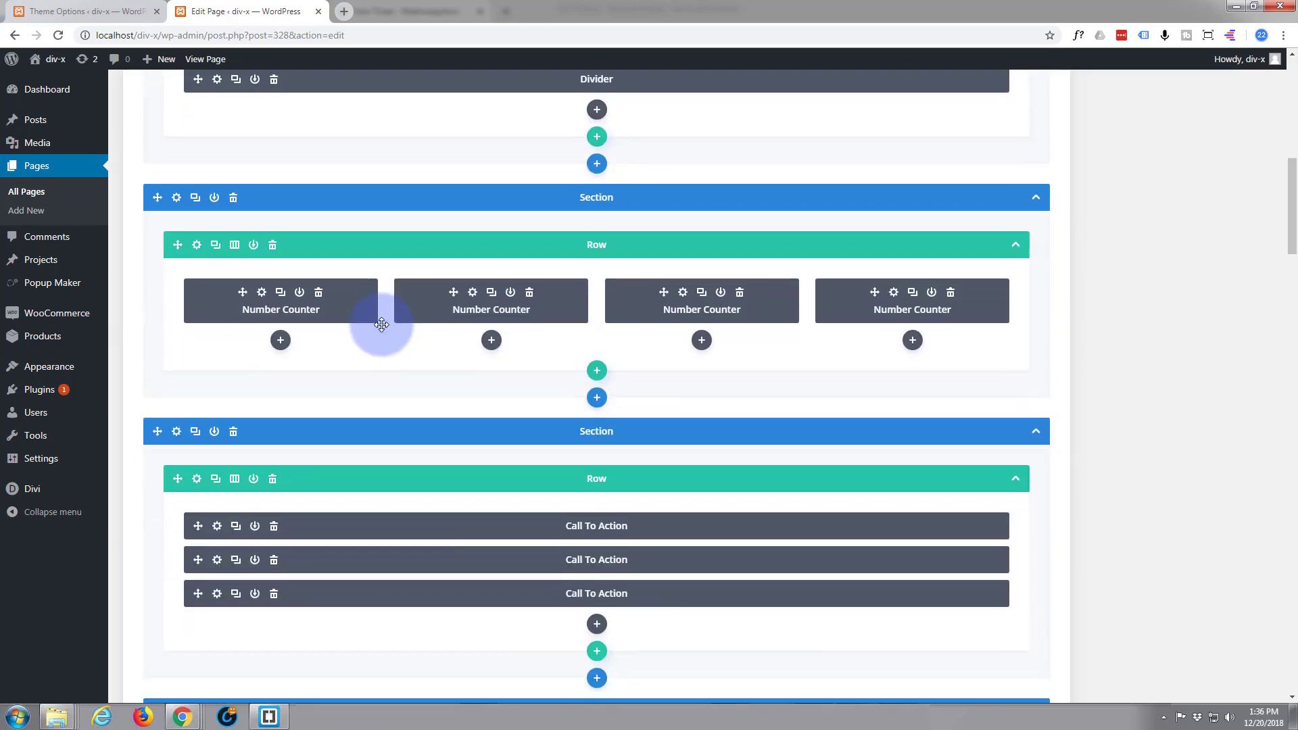
scroll(381, 325, down, 6)
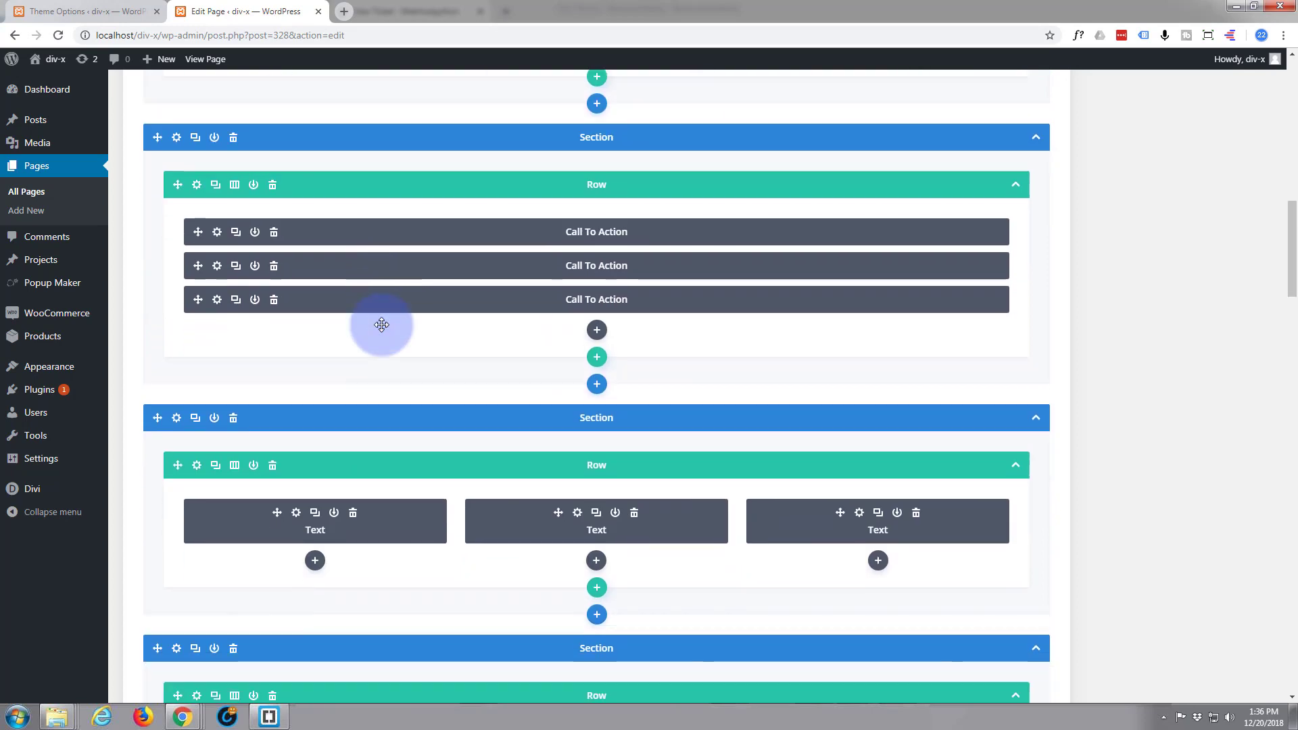
scroll(382, 325, down, 4)
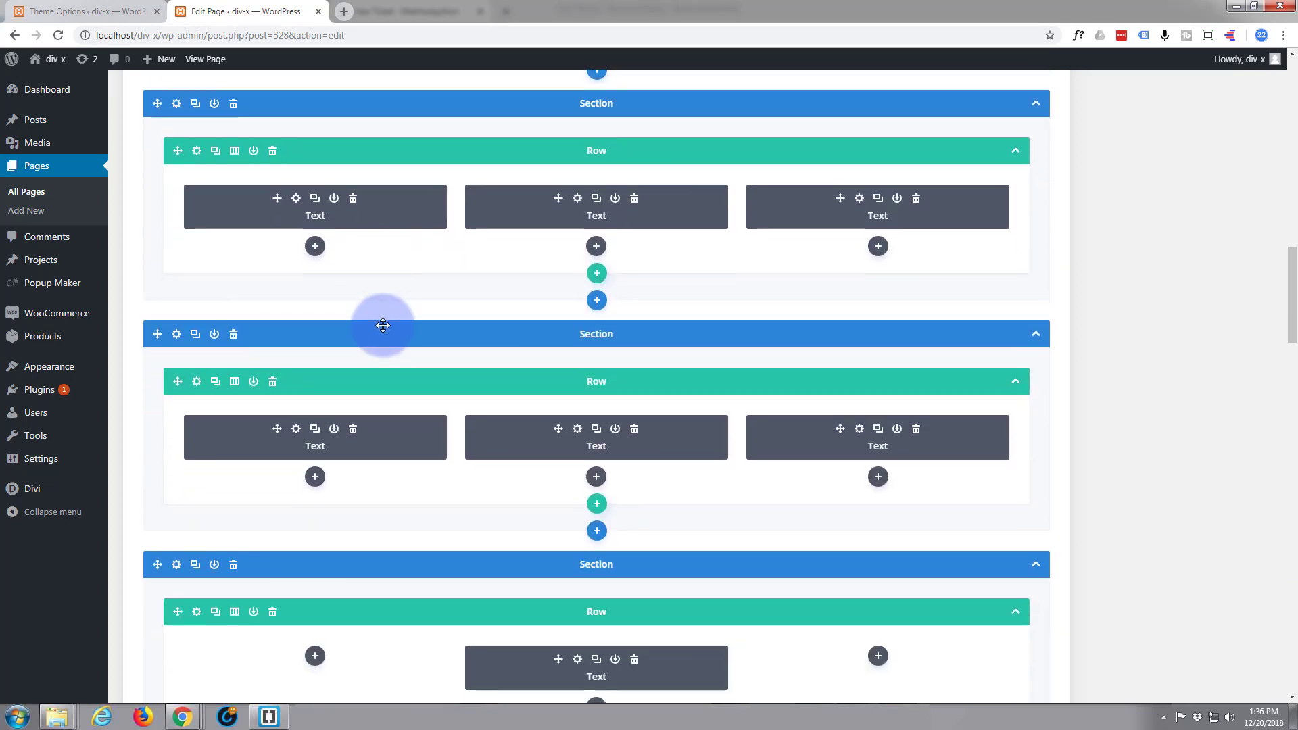
scroll(382, 325, down, 7)
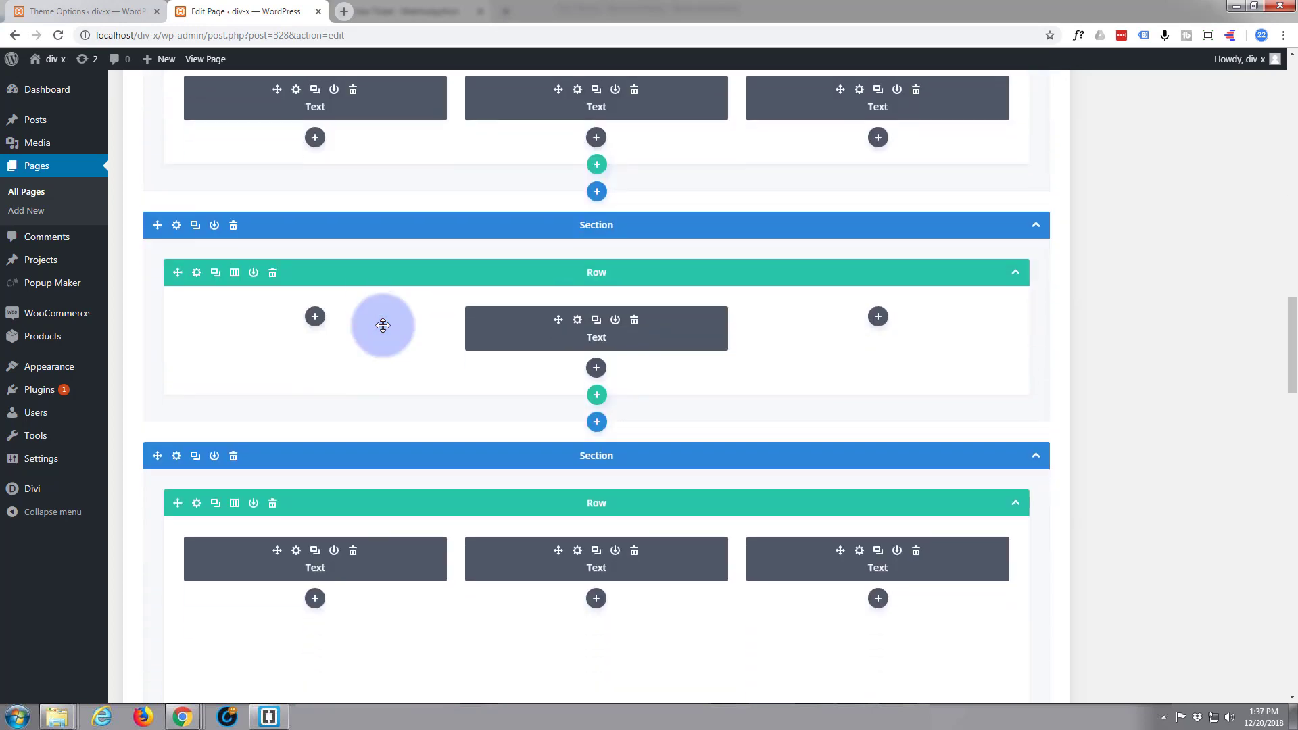
scroll(382, 326, down, 12)
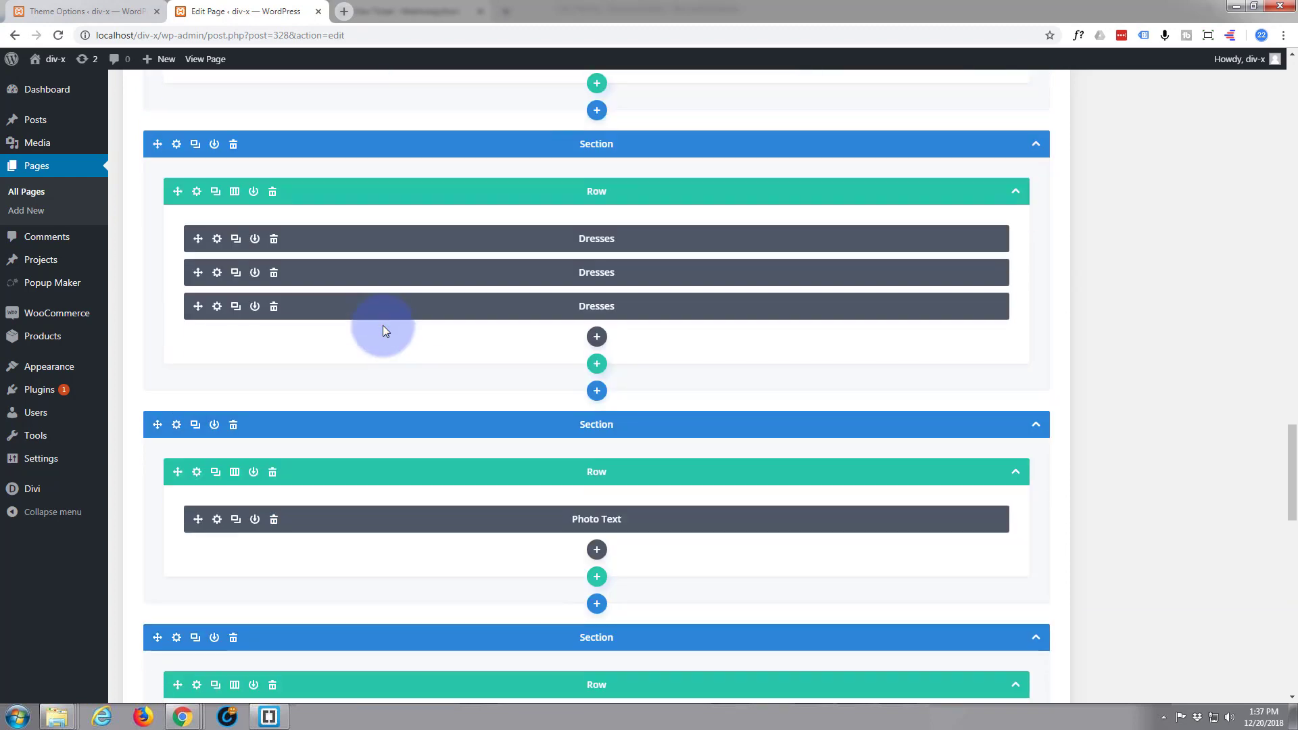
scroll(383, 326, down, 8)
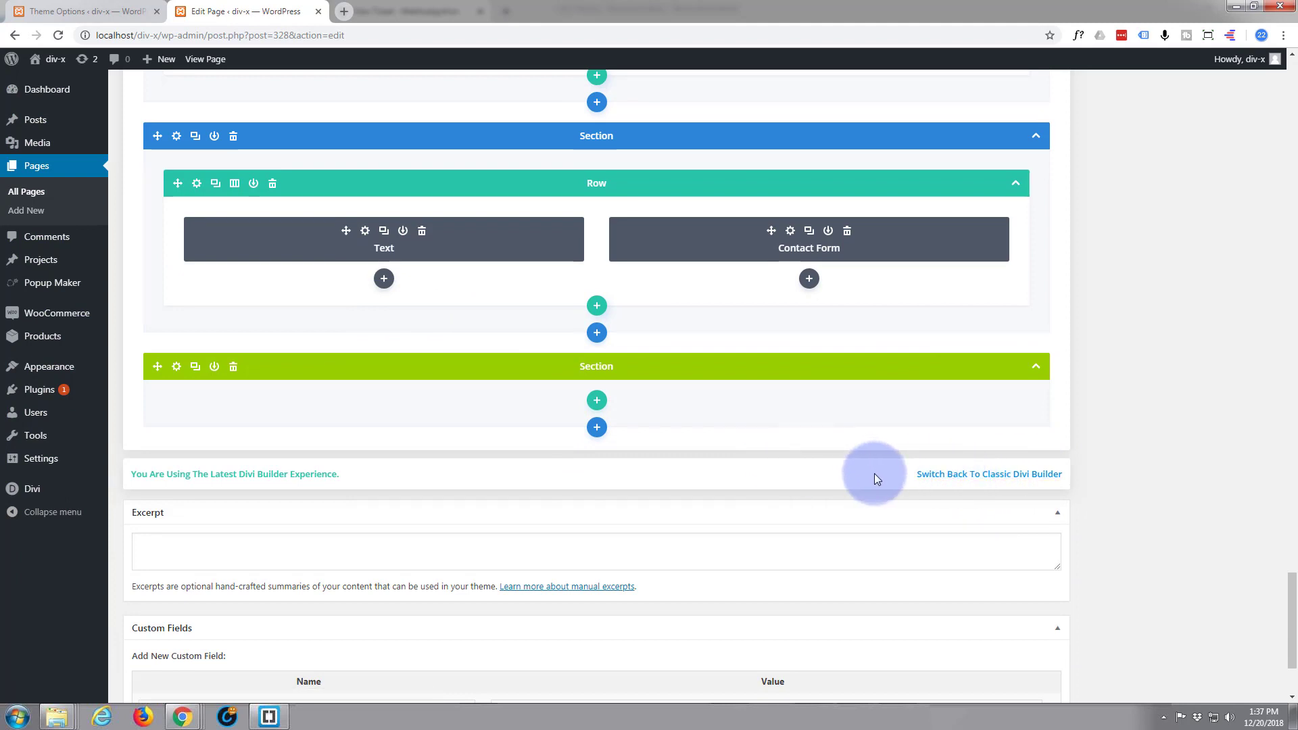
- Switch Page 3 back to the classic Divi Builder and examine how it lays out the sections, rows and modules
click(985, 474)
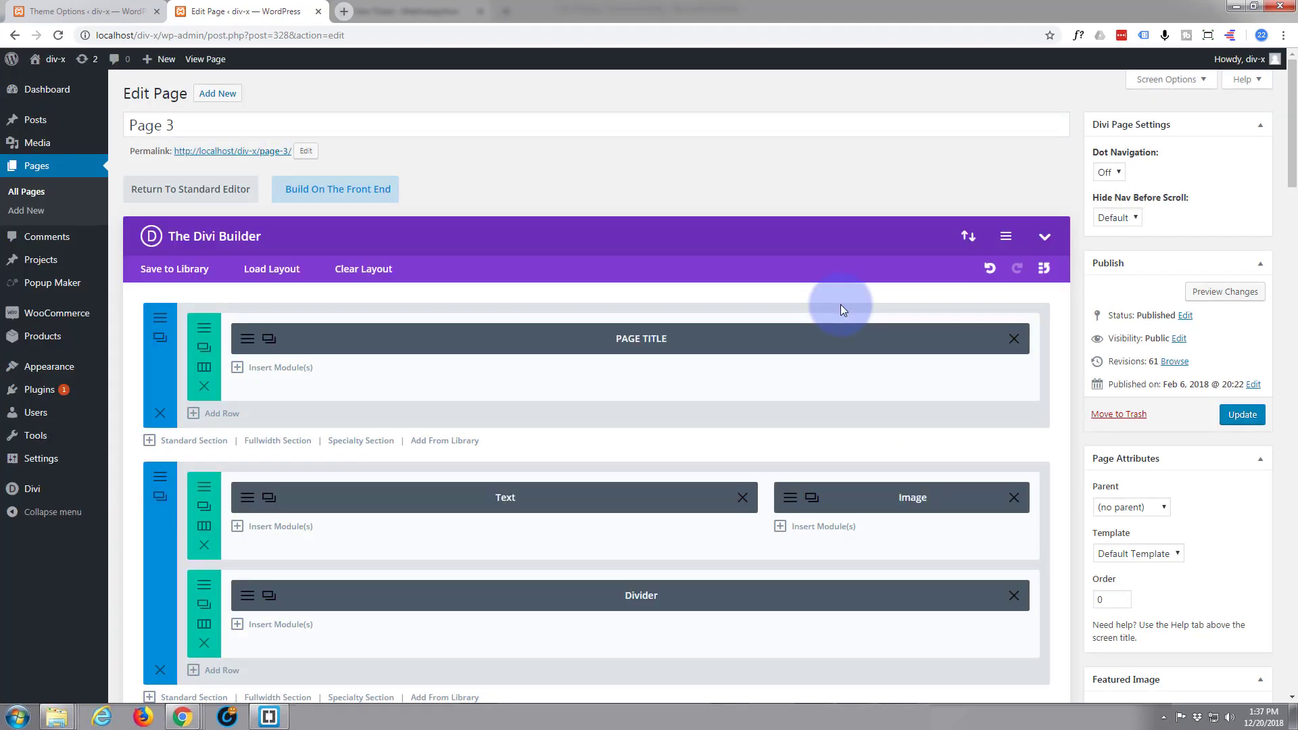
scroll(840, 304, down, 3)
scroll(840, 304, down, 3)
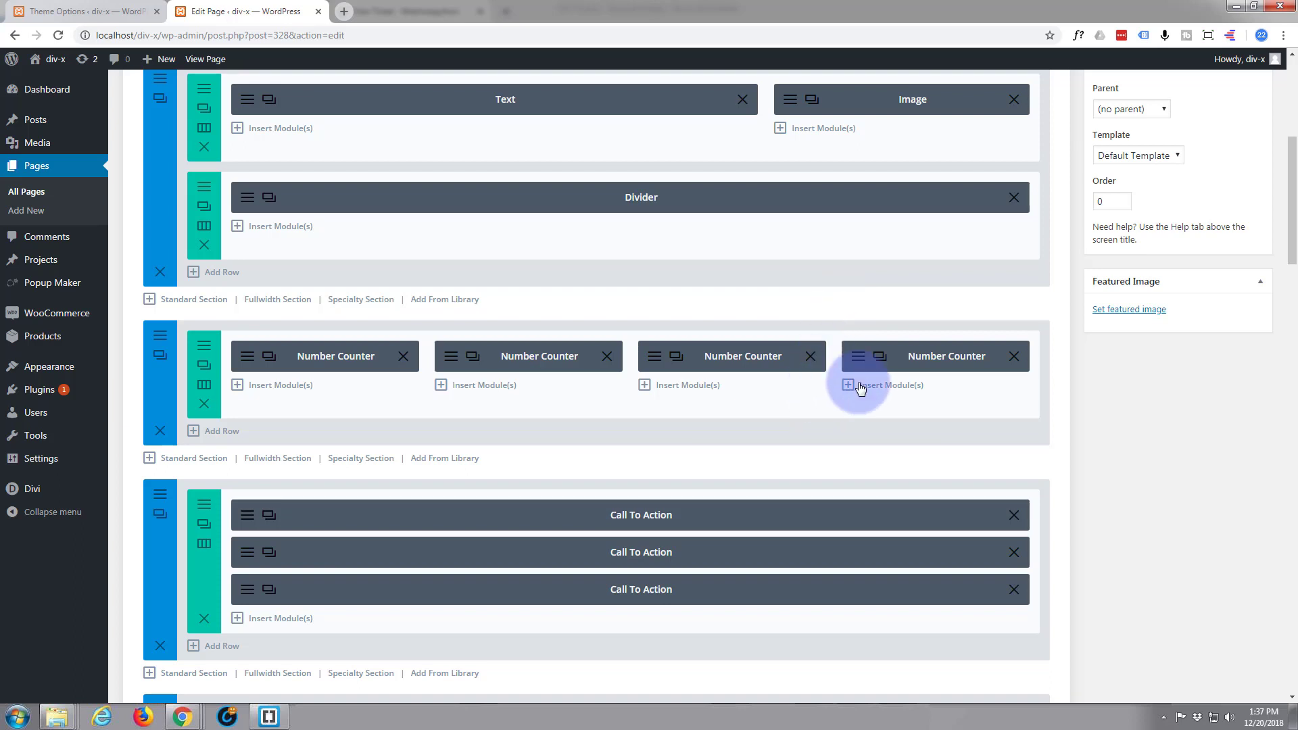
scroll(834, 380, down, 1)
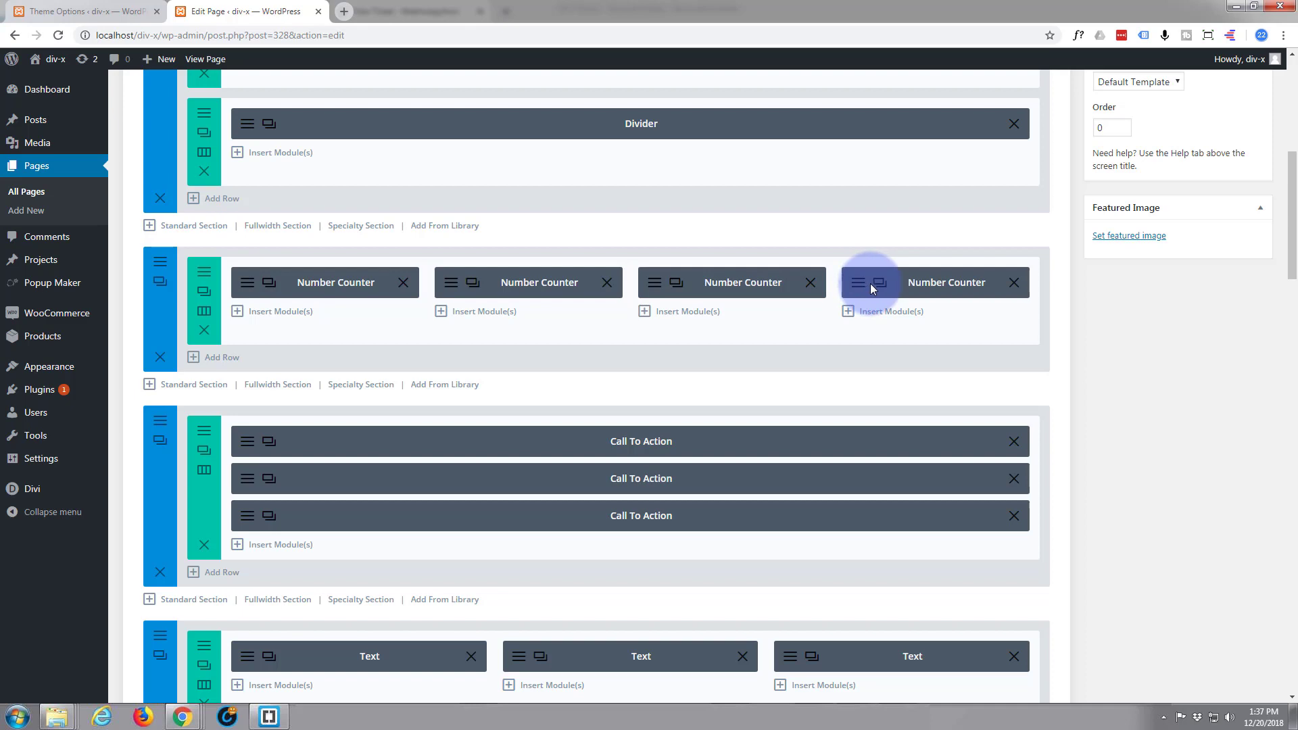
scroll(821, 217, down, 7)
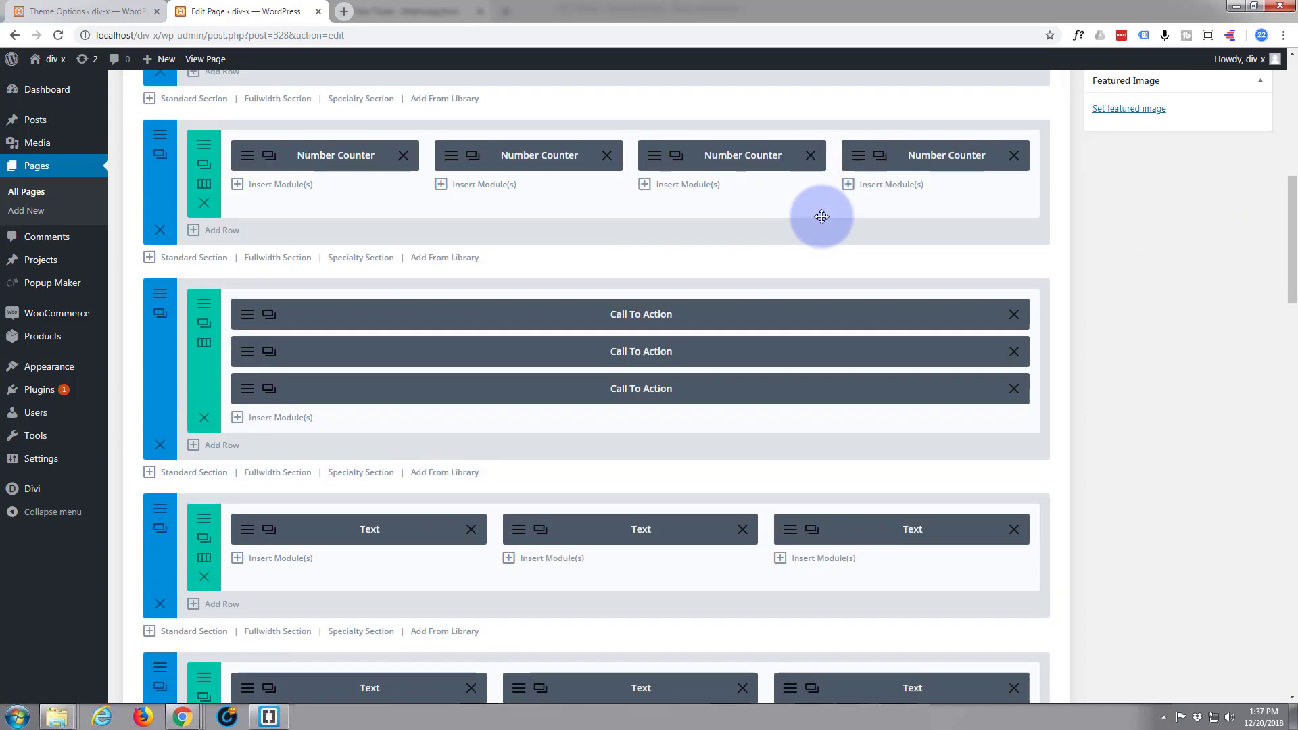
scroll(821, 217, down, 15)
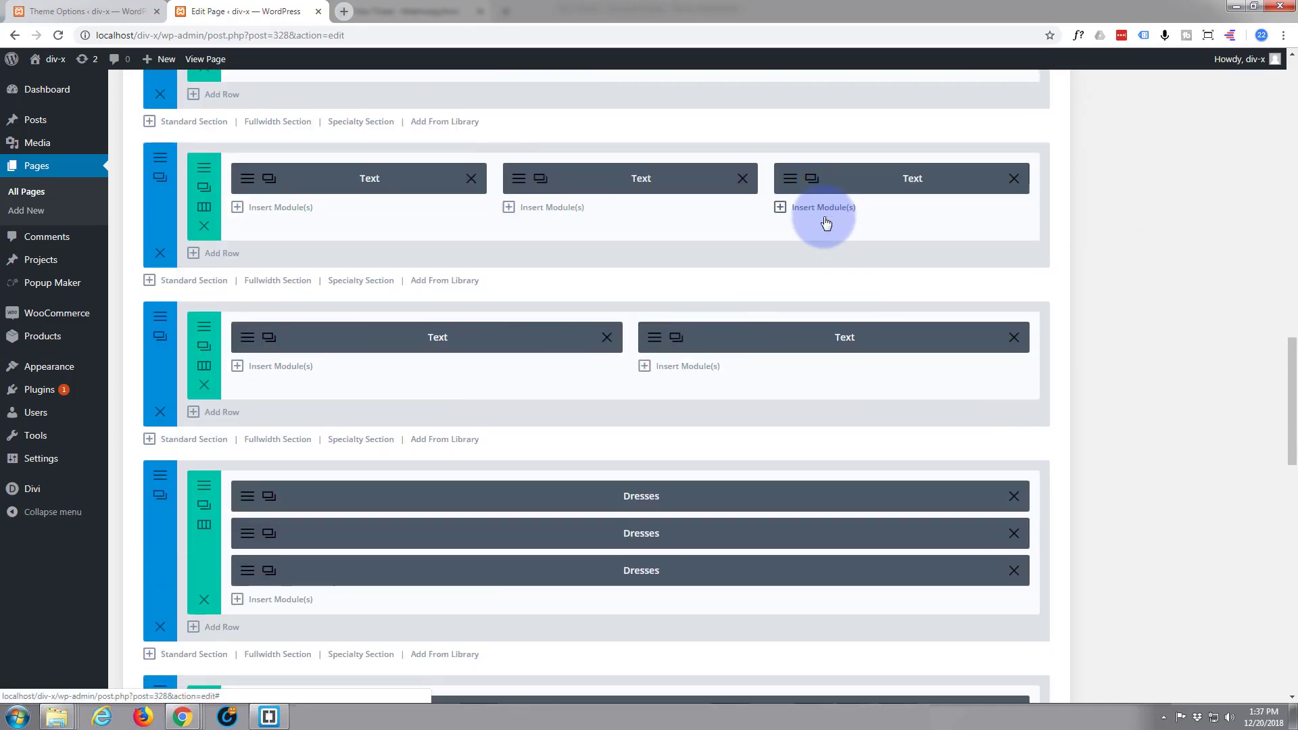
scroll(823, 216, down, 8)
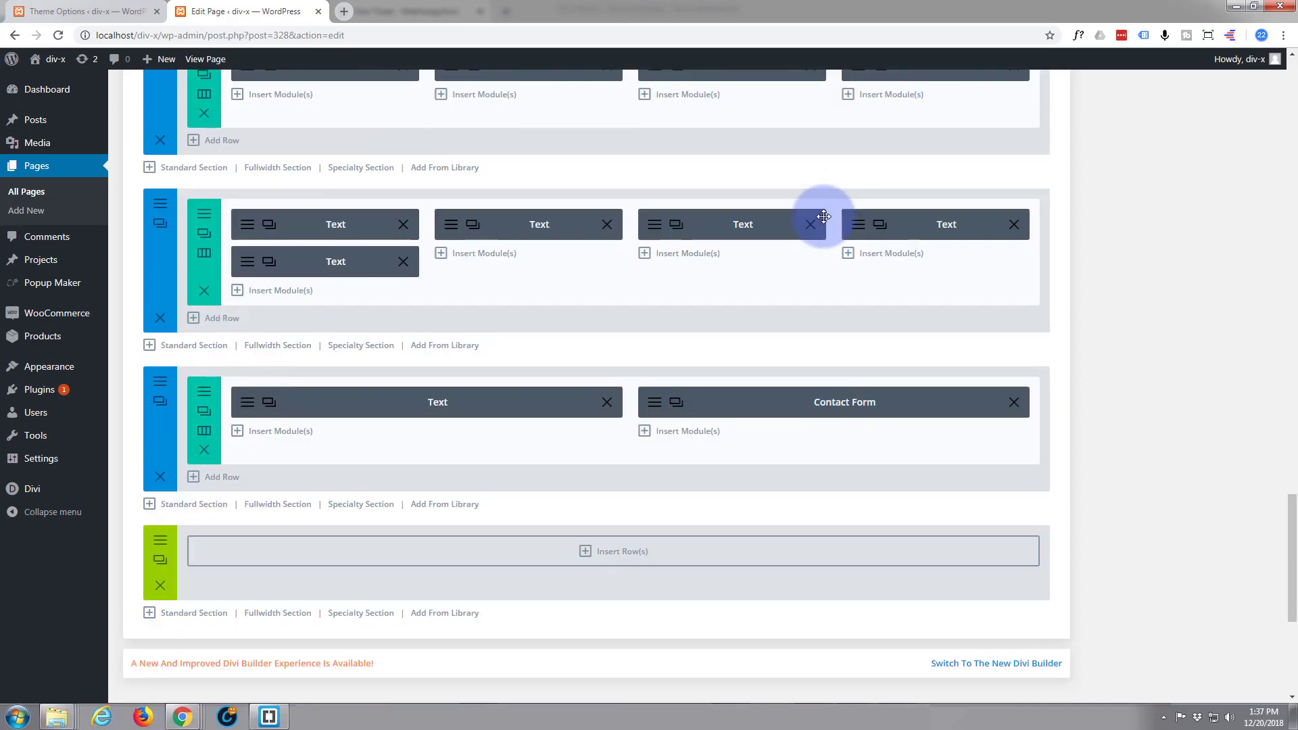
scroll(823, 216, down, 2)
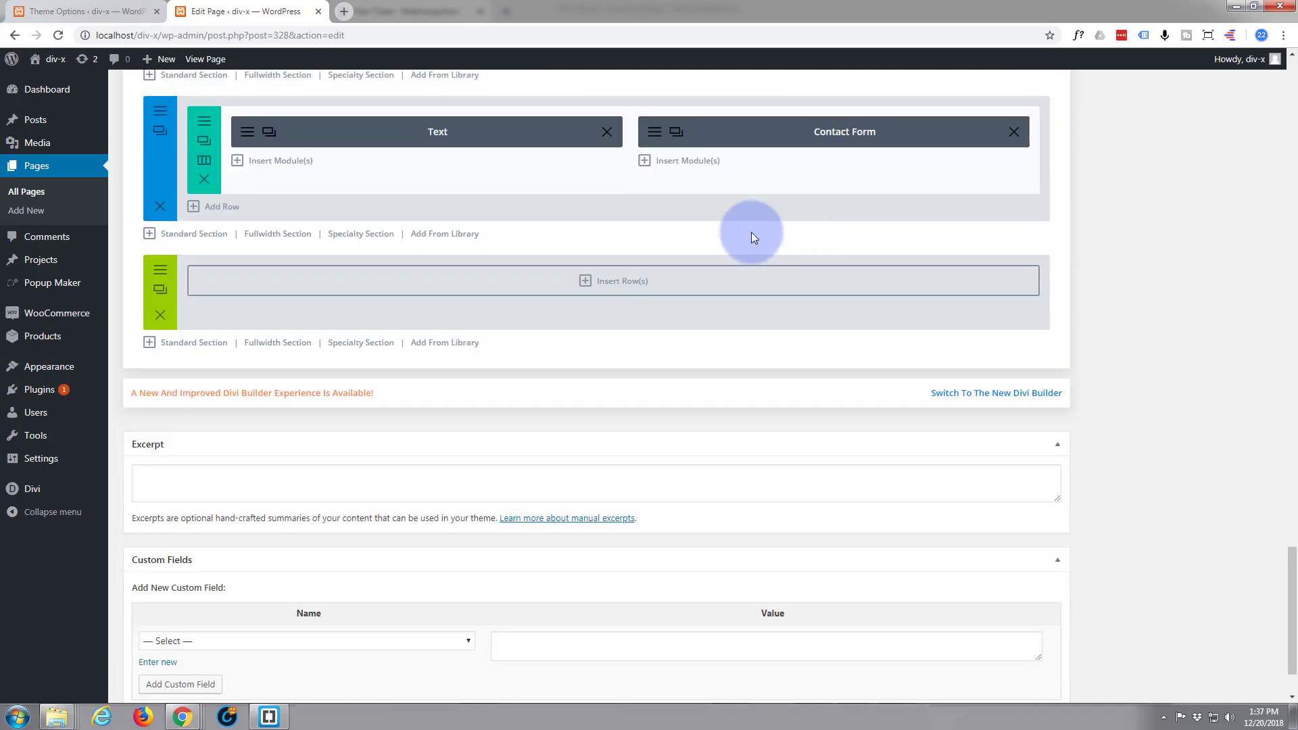
- Return Page 3 to the new Divi Builder, leaving without saving, and dismiss the backup notice
click(1003, 394)
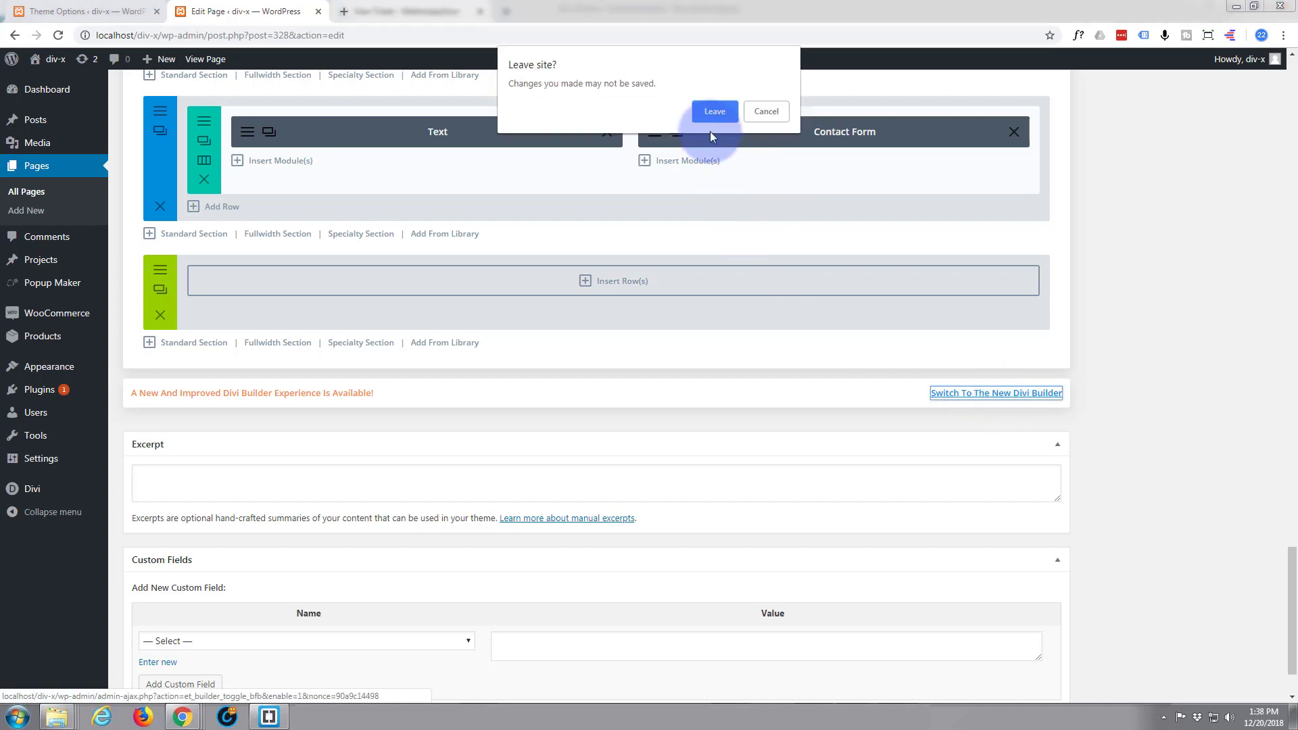
click(714, 112)
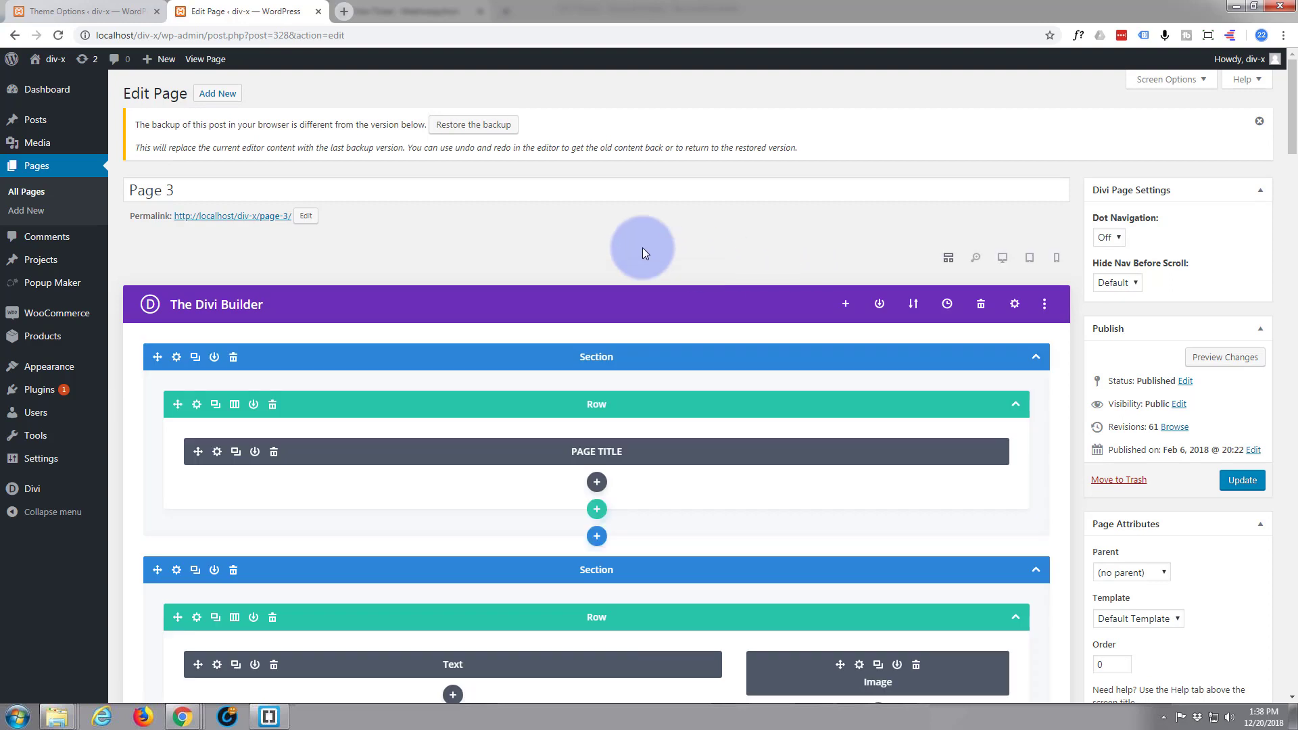
click(1258, 121)
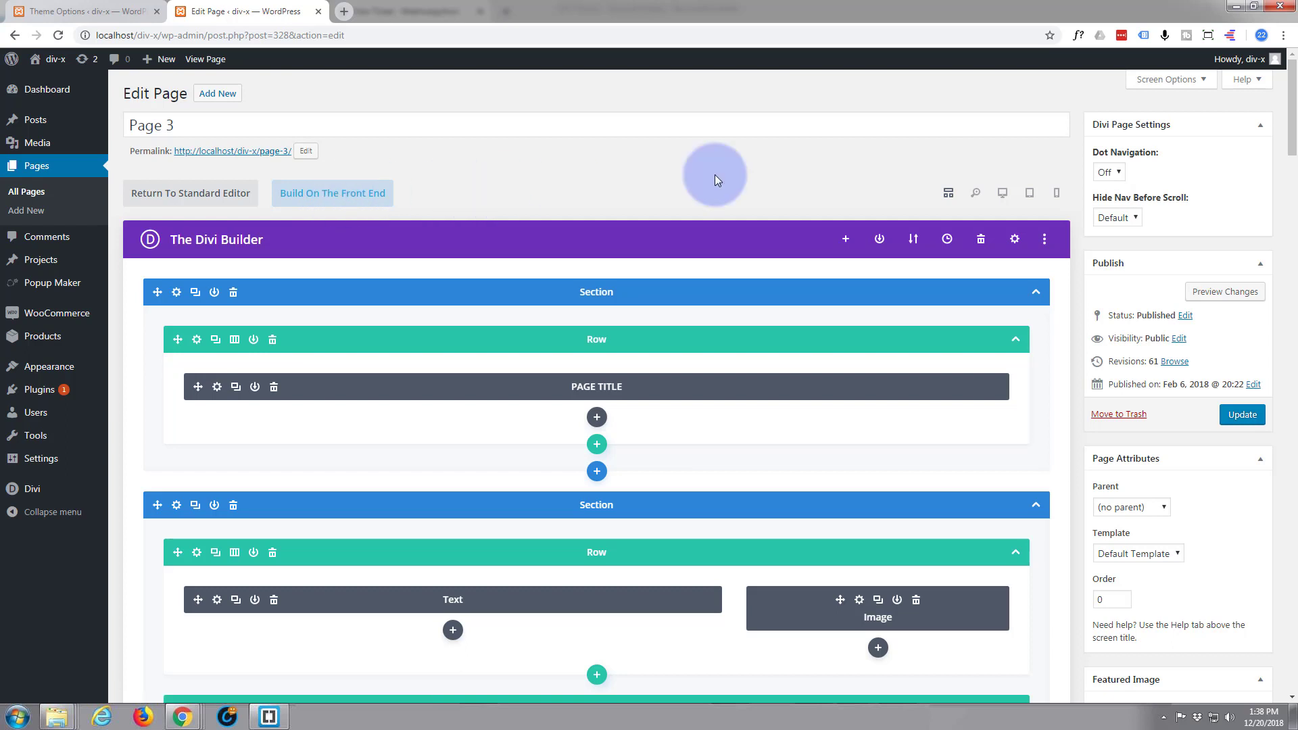
- Show Page 3 in the builder's desktop view and look through its header, counters, call-to-action blocks and coloured buttons
click(1004, 197)
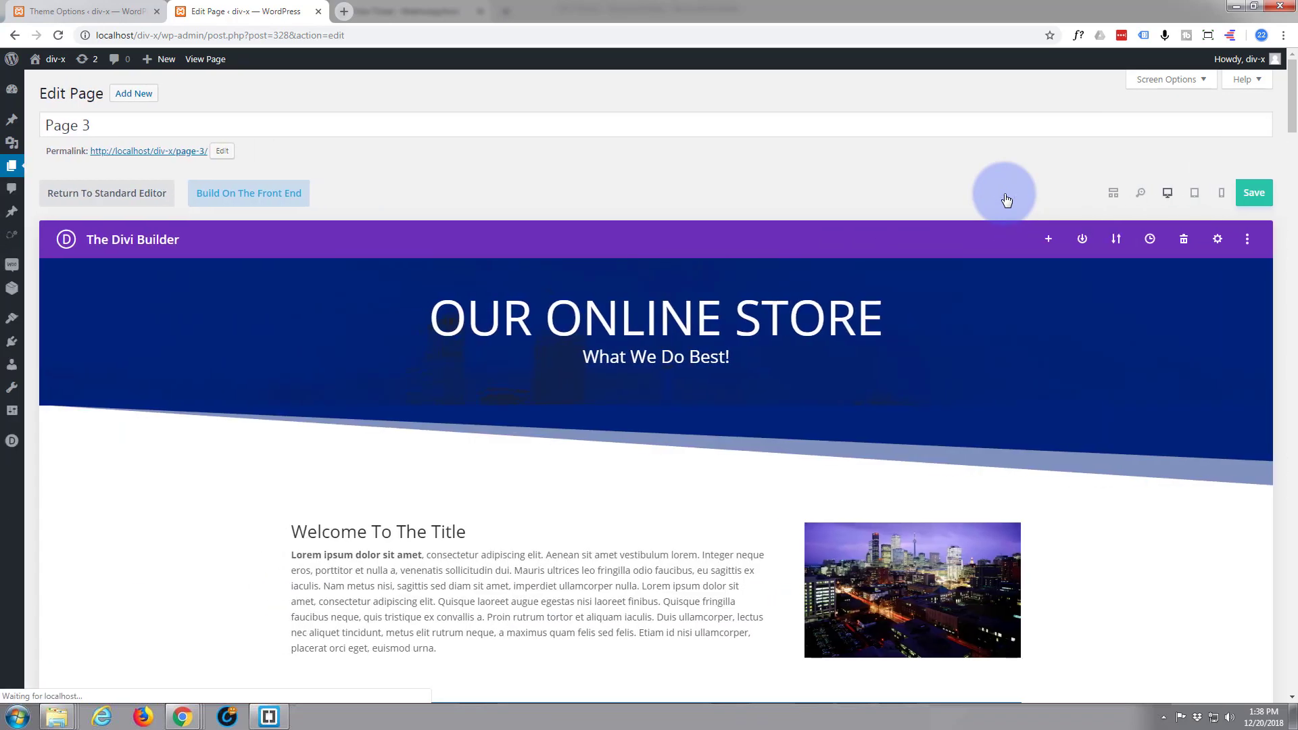
scroll(869, 220, down, 3)
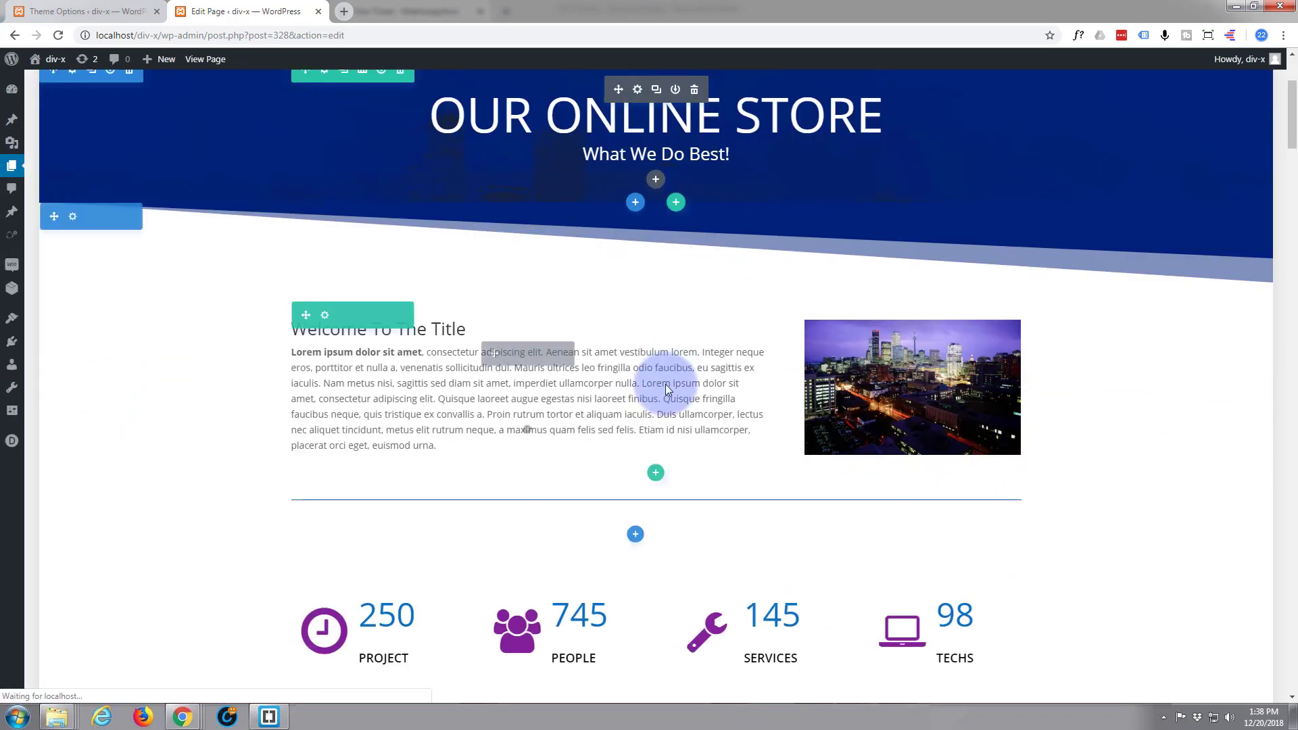
scroll(618, 400, down, 3)
scroll(620, 402, down, 7)
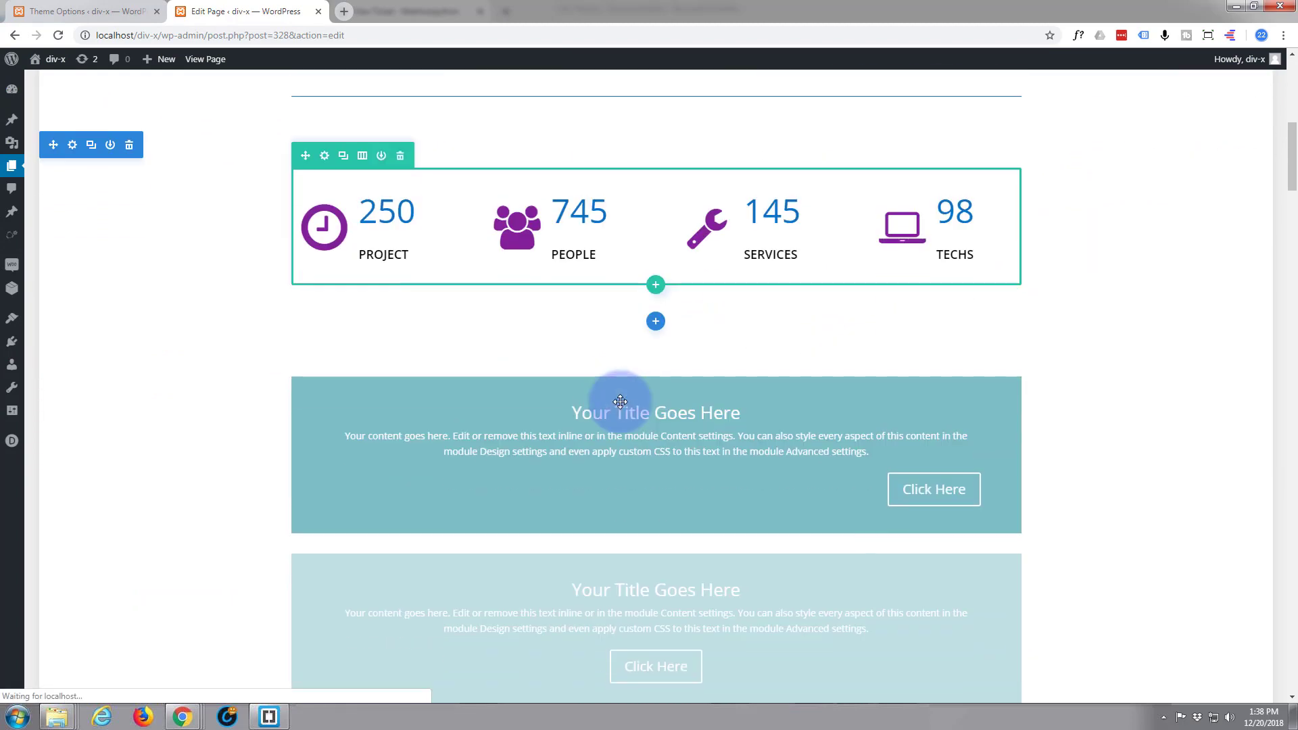
scroll(620, 405, down, 6)
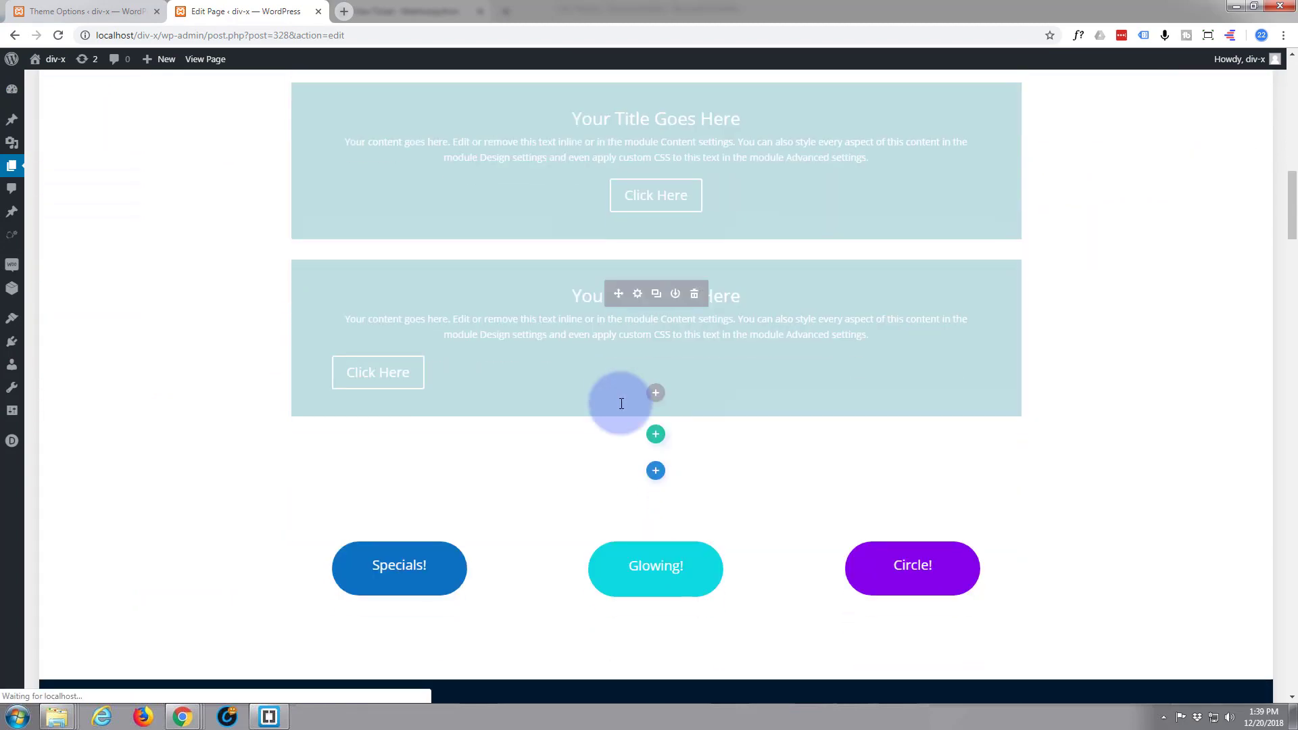
scroll(618, 402, up, 13)
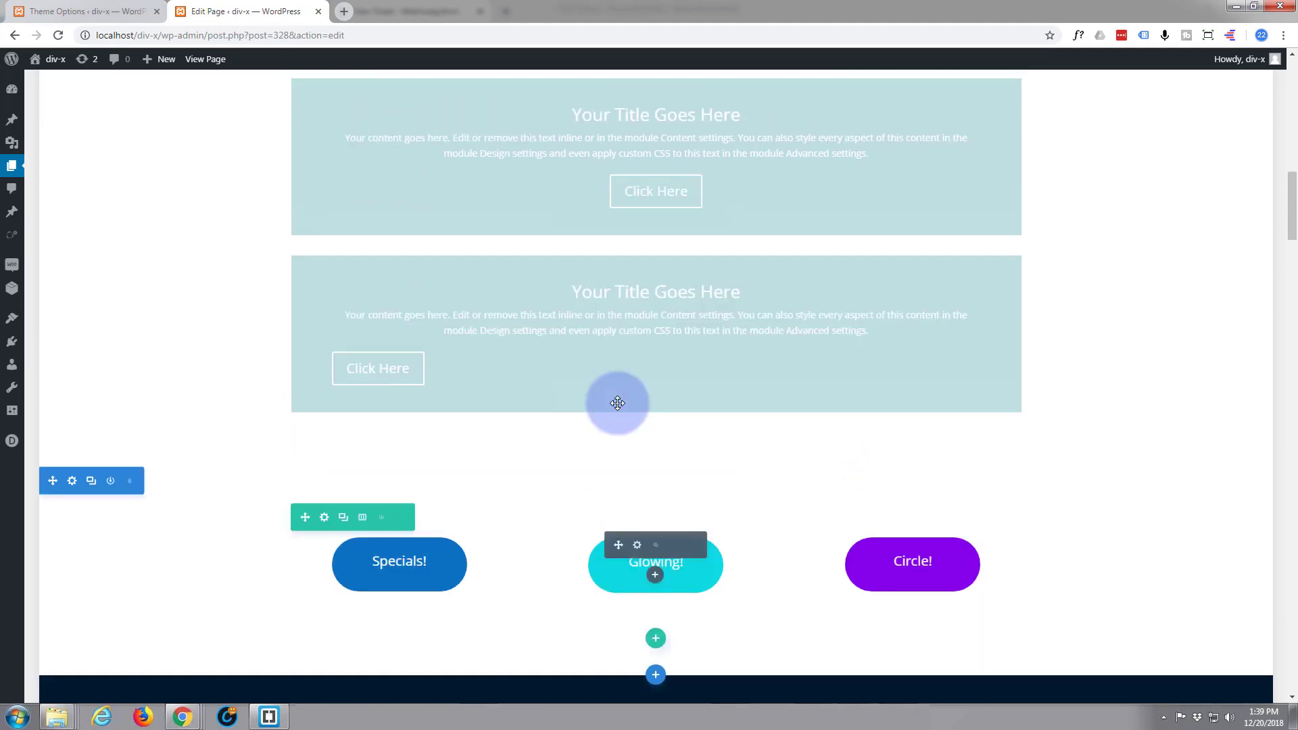
scroll(612, 399, up, 8)
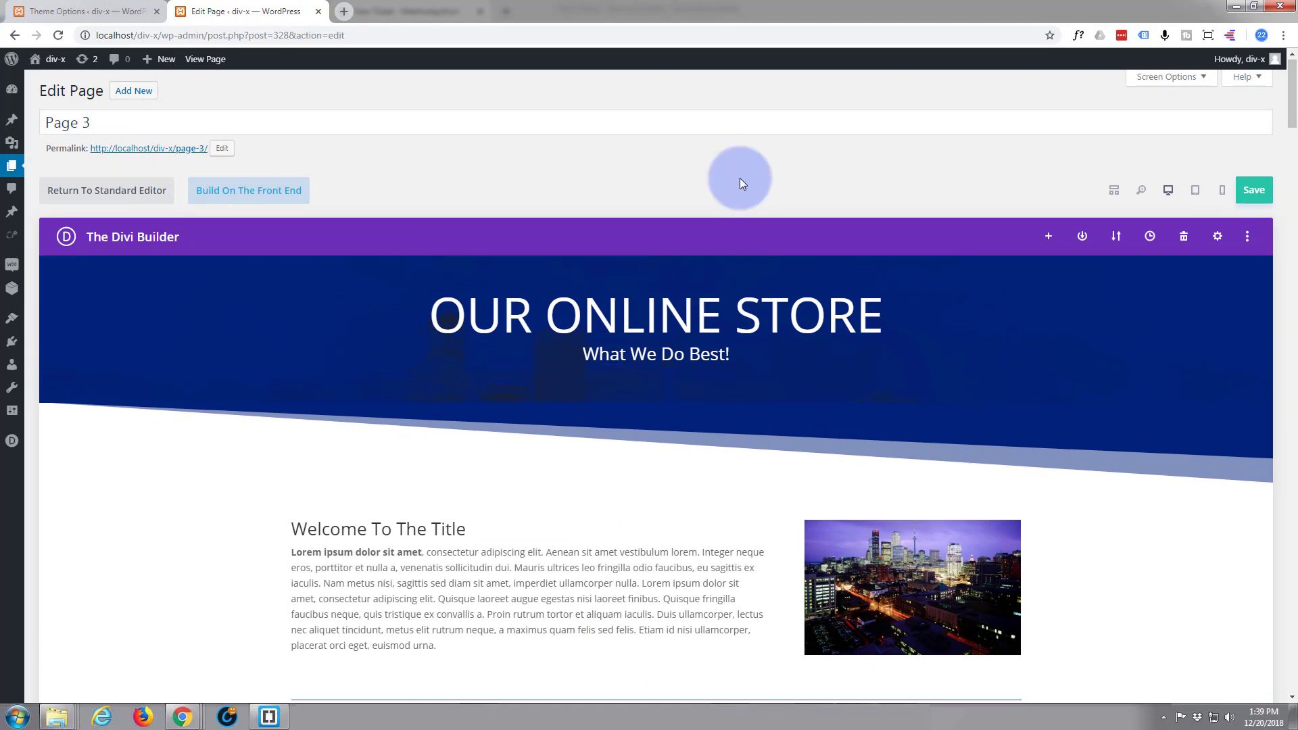
scroll(741, 181, down, 7)
scroll(741, 180, up, 7)
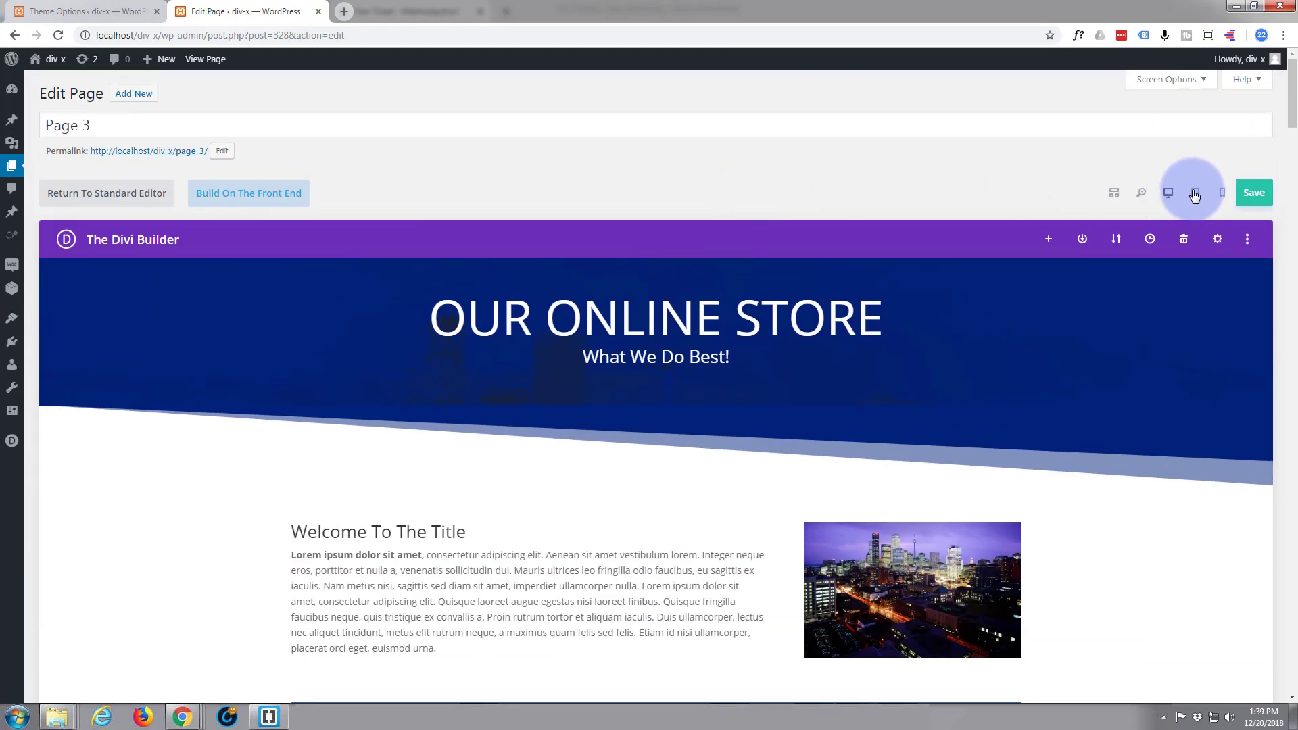
- Preview Page 3 in the builder's tablet view
click(1194, 194)
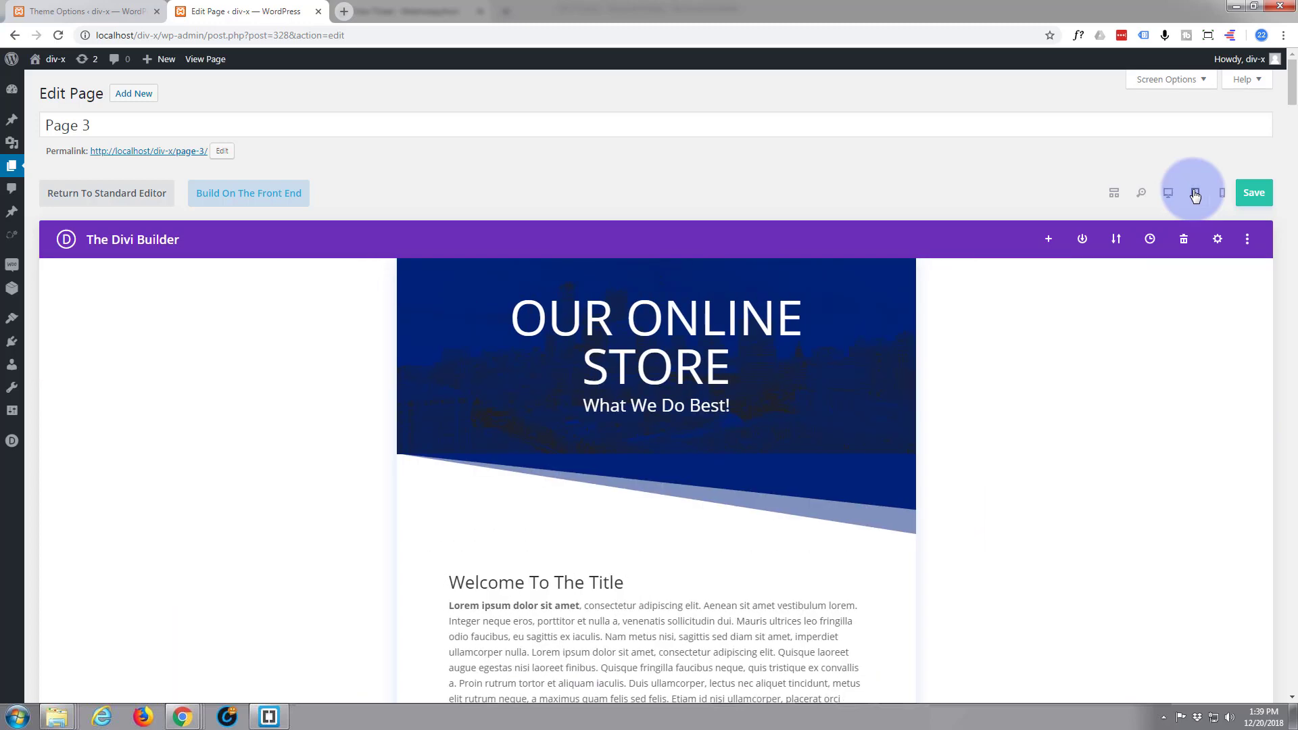
- Look through Page 3 in tablet view, from the header down to the number counters and back to its beginning
scroll(811, 194, down, 8)
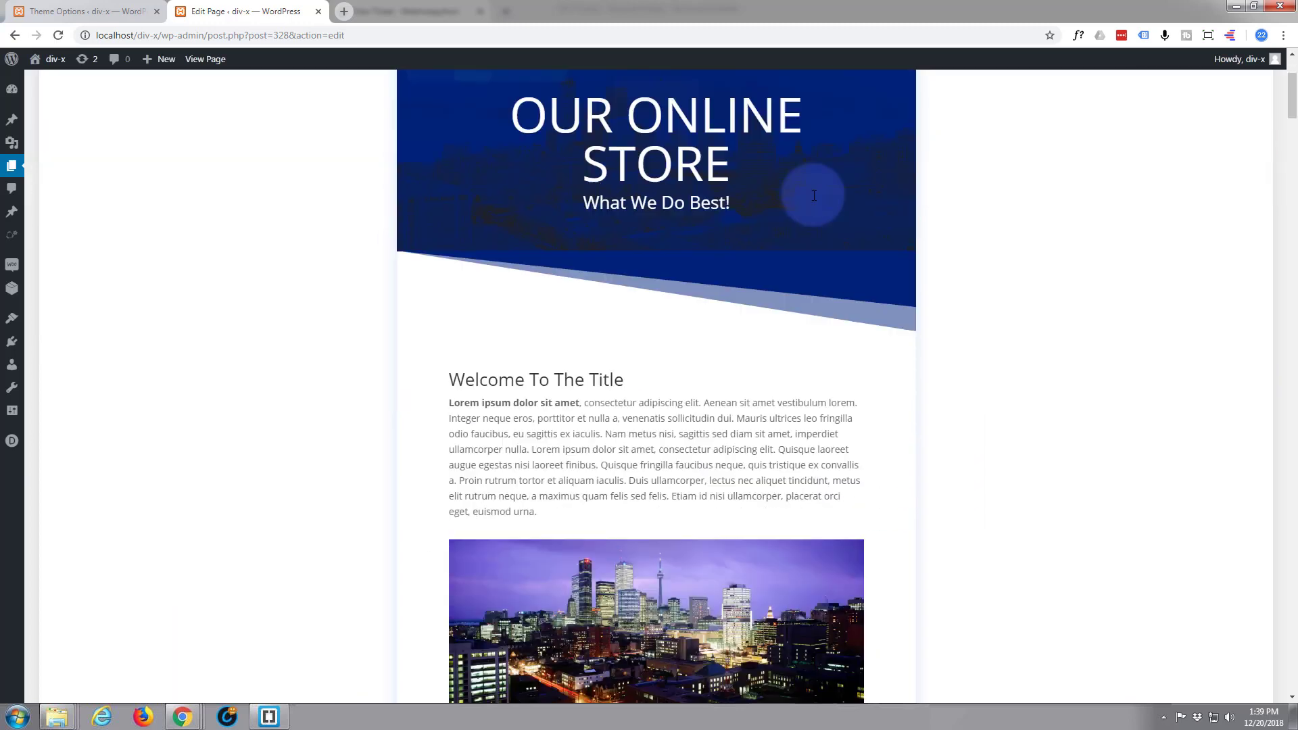
scroll(718, 340, down, 7)
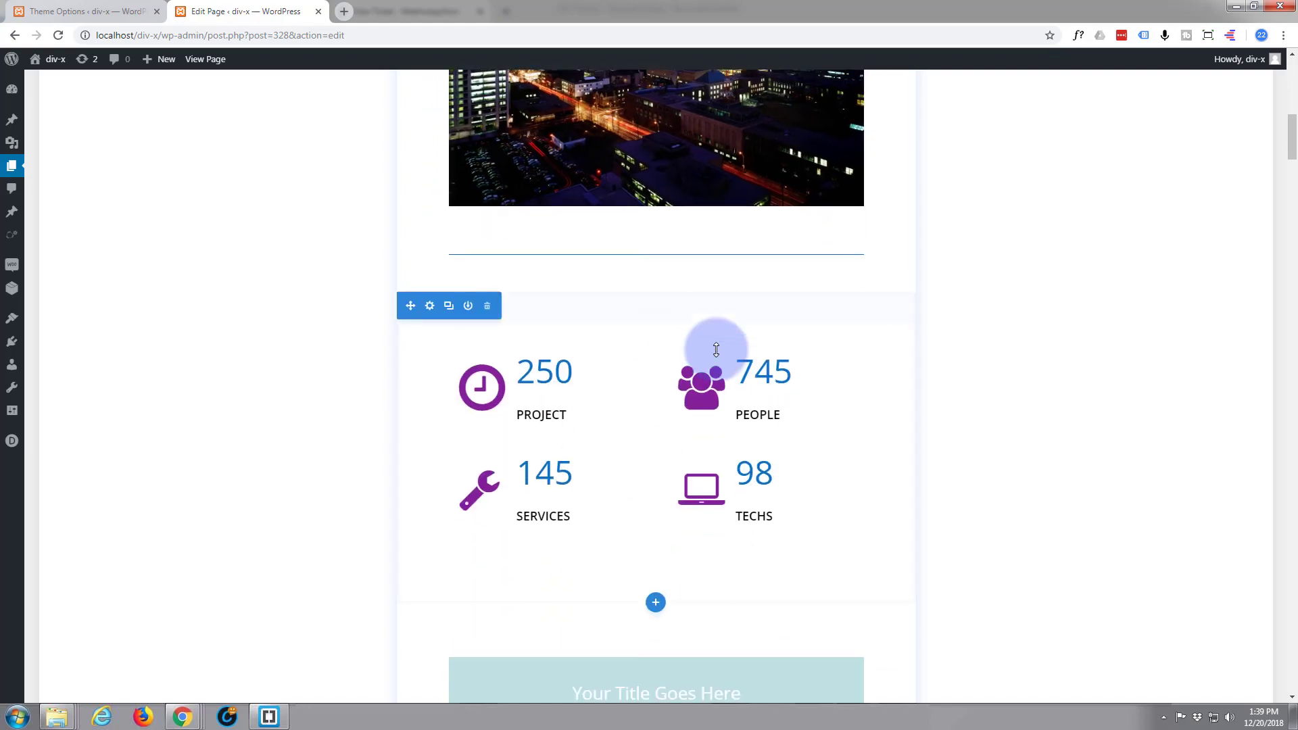
scroll(718, 347, up, 15)
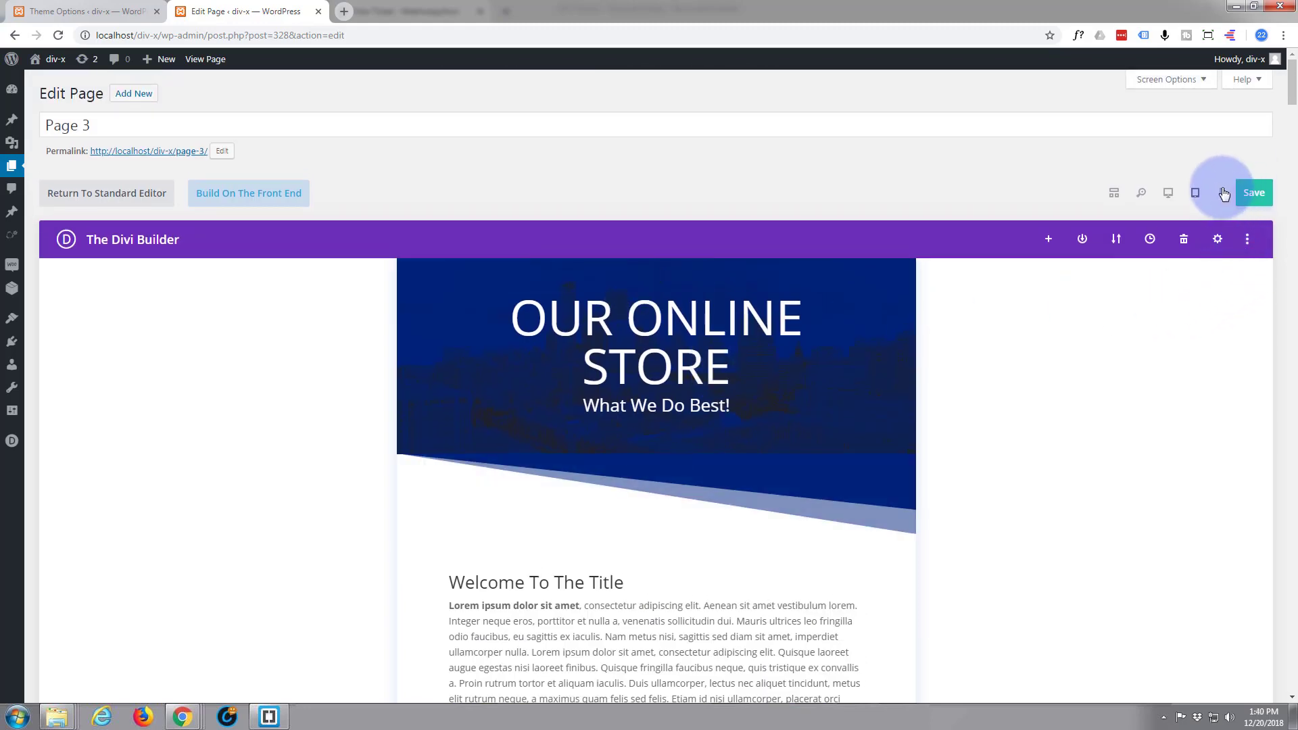
- Preview Page 3 in phone view and look through its header, text, counters, call-to-action blocks and coloured buttons
click(1222, 194)
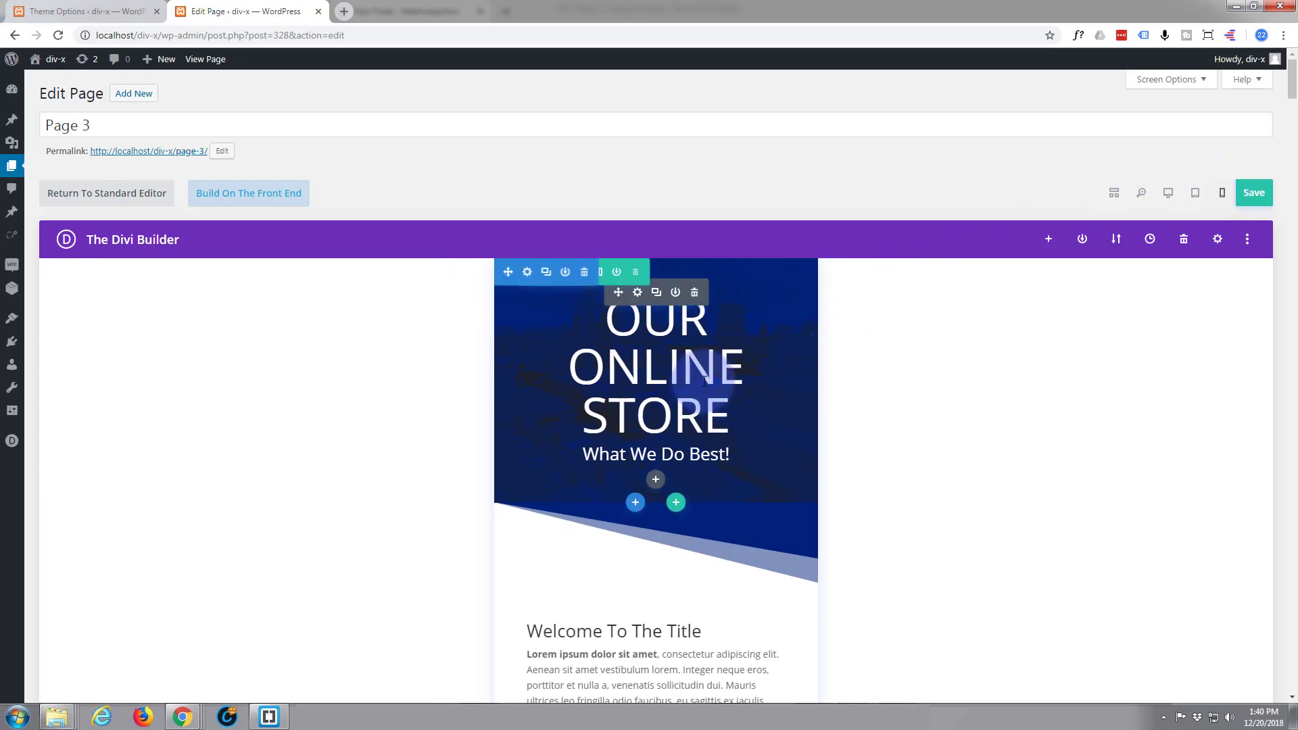
scroll(702, 380, down, 13)
scroll(710, 383, down, 12)
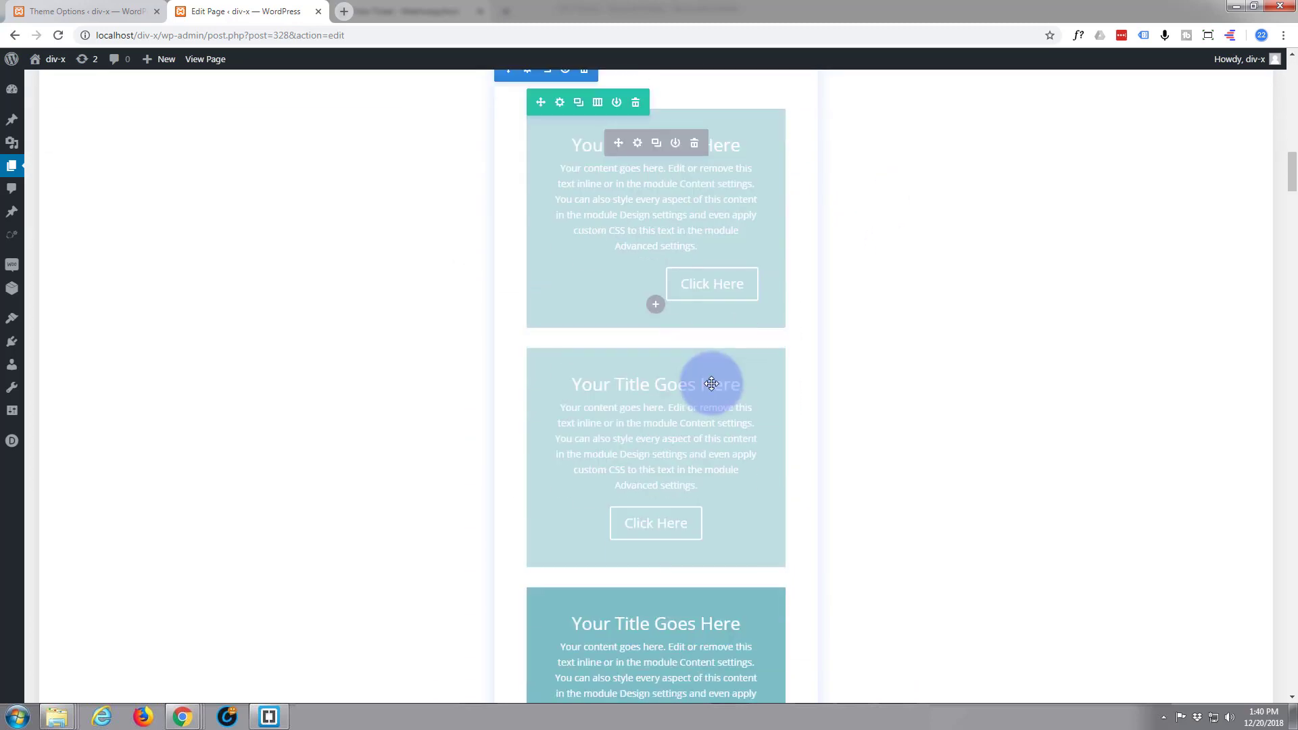
scroll(711, 383, down, 13)
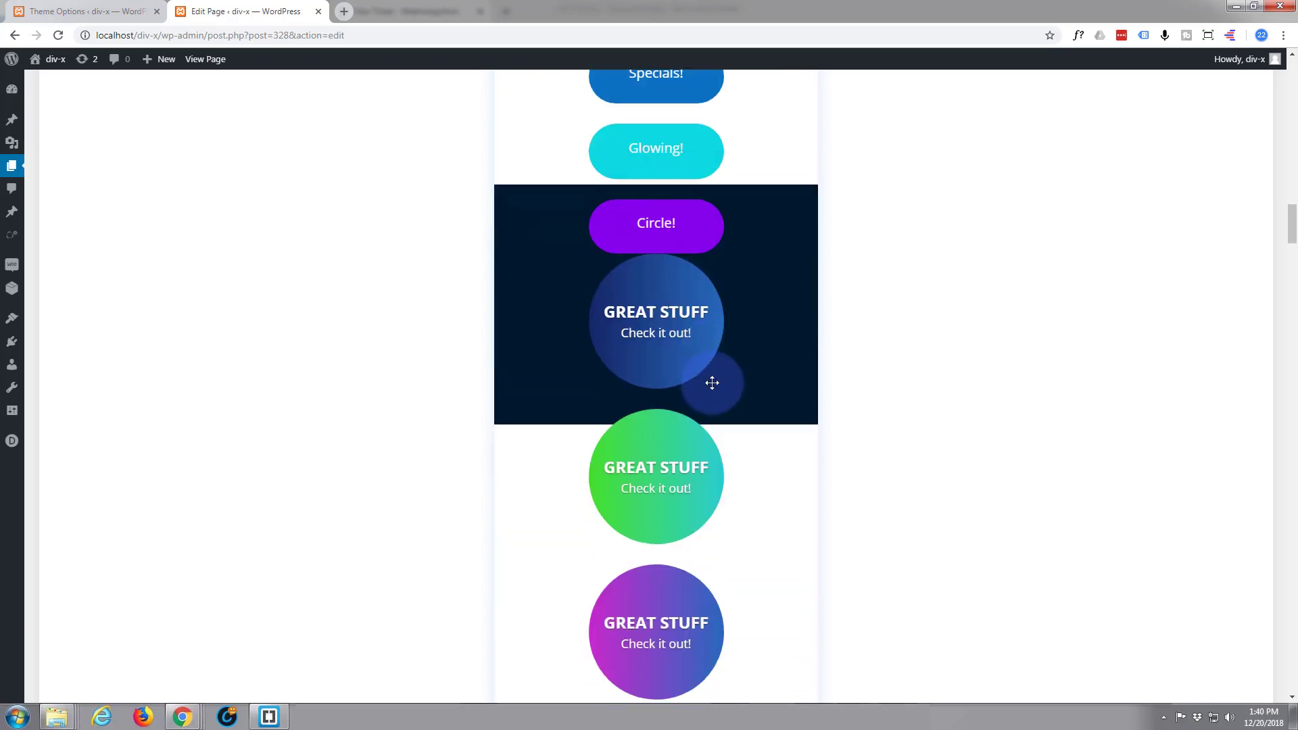
scroll(712, 384, down, 3)
scroll(713, 381, up, 9)
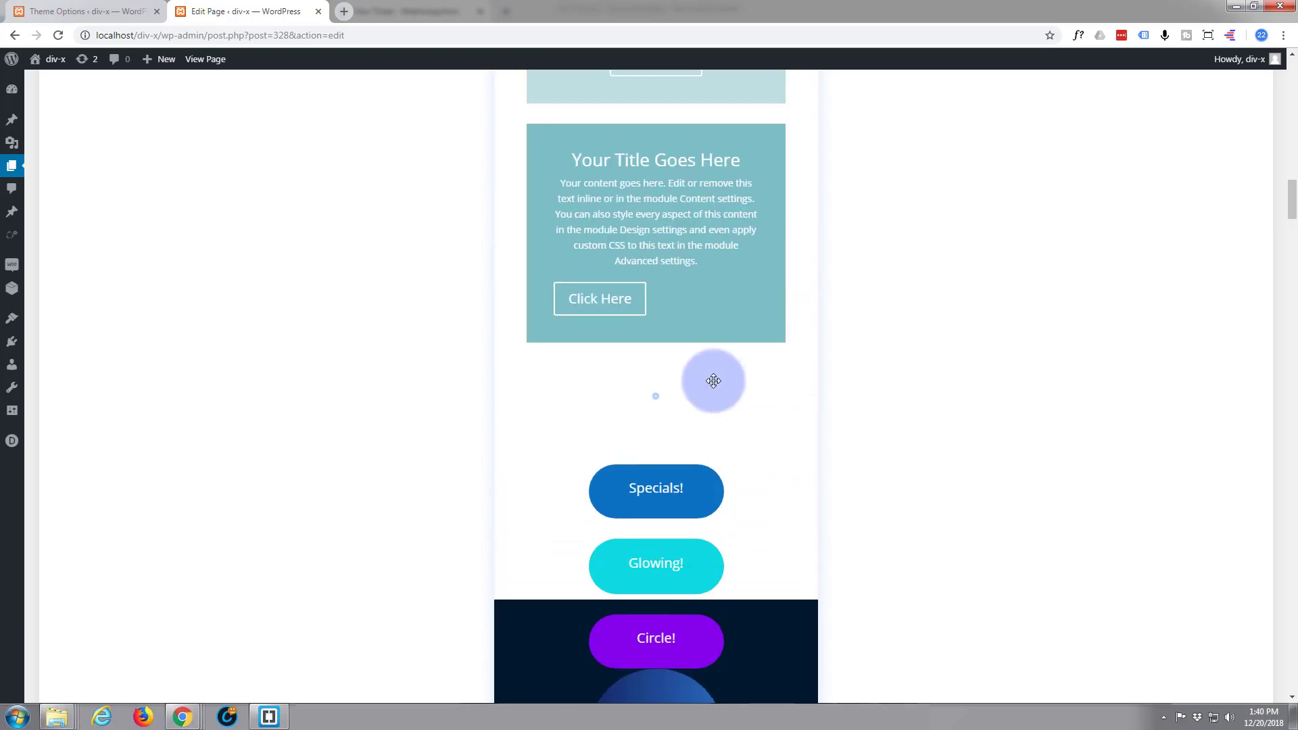
scroll(714, 382, up, 12)
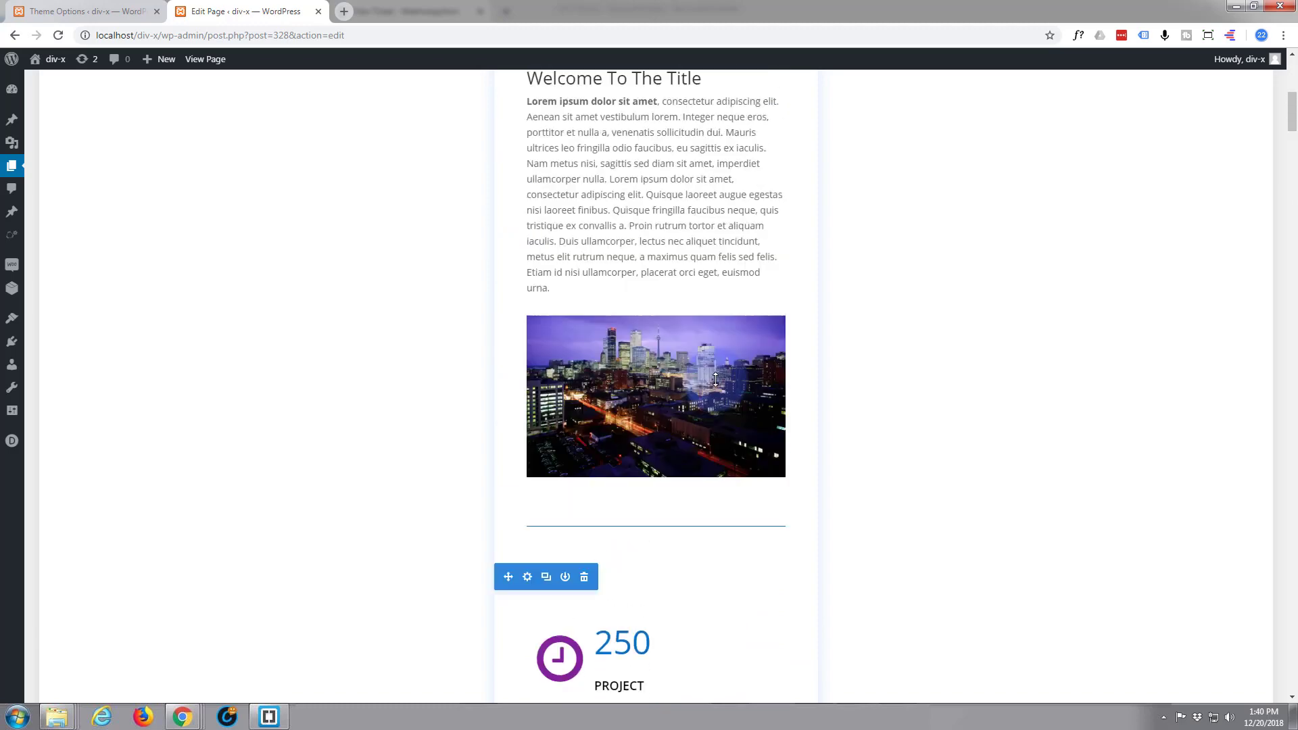
scroll(715, 379, up, 10)
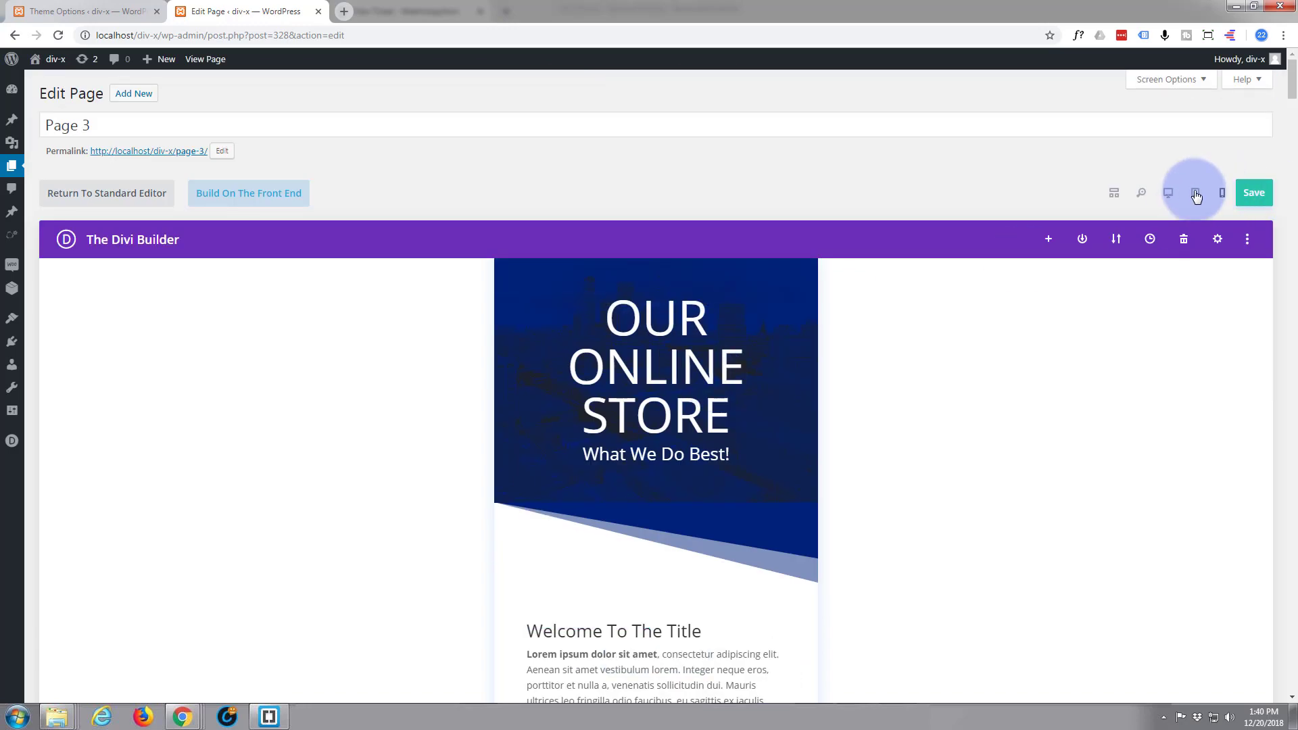
- Show Page 3 in wireframe view, examine the content settings of the PAGE TITLE module, and discard its settings window
click(1114, 196)
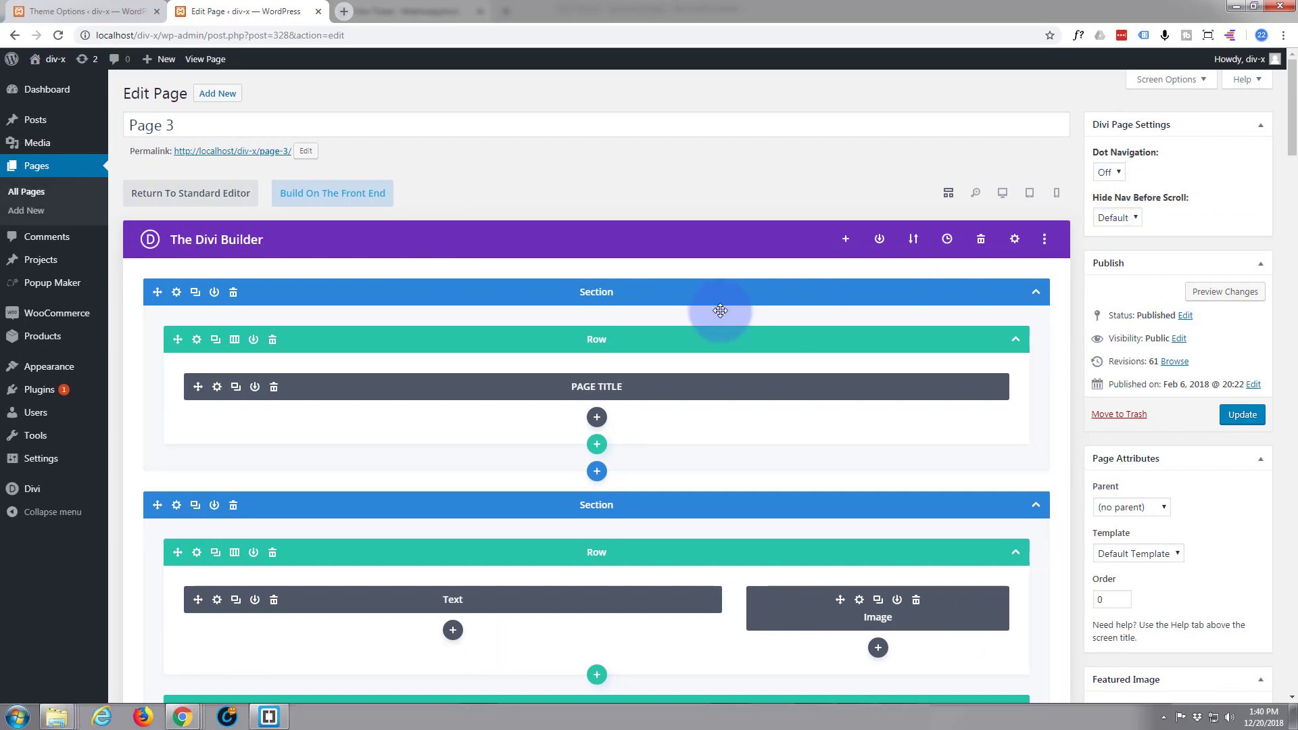
click(216, 388)
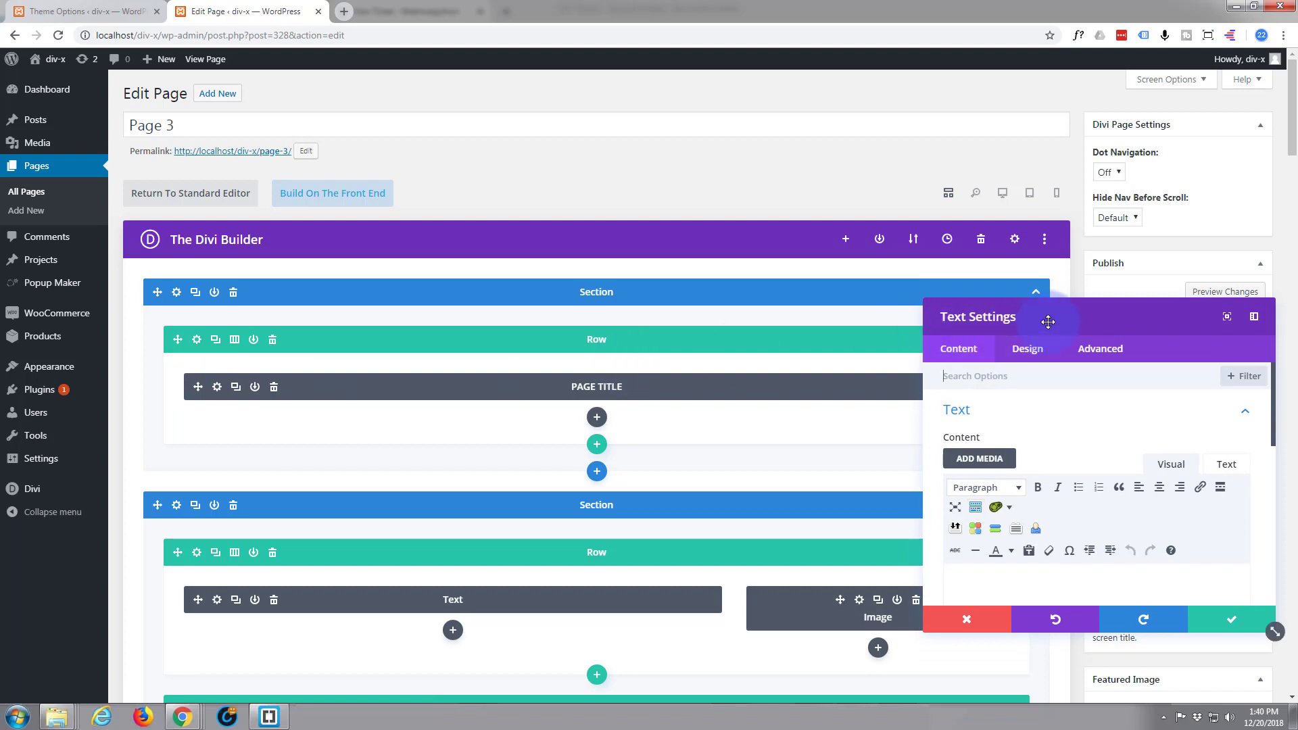
drag(1083, 319, 879, 261)
scroll(891, 363, down, 1)
scroll(893, 365, down, 6)
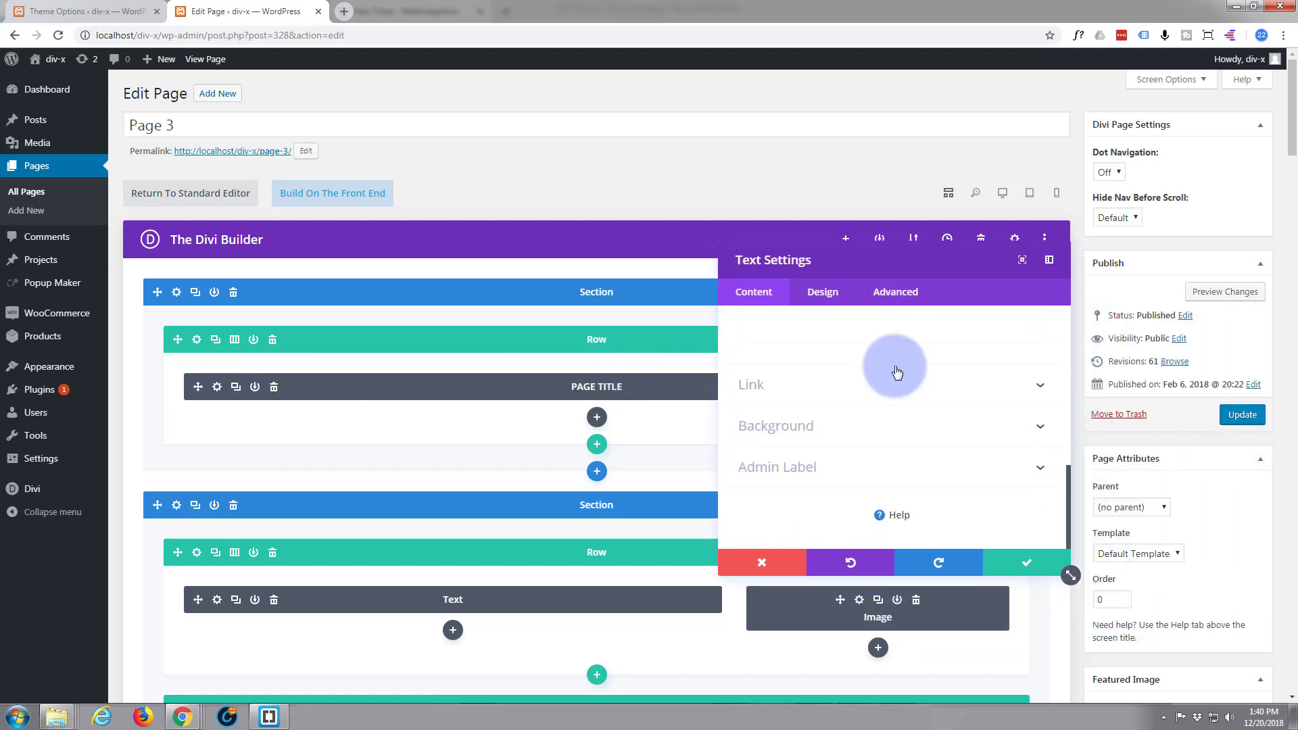
scroll(896, 372, up, 6)
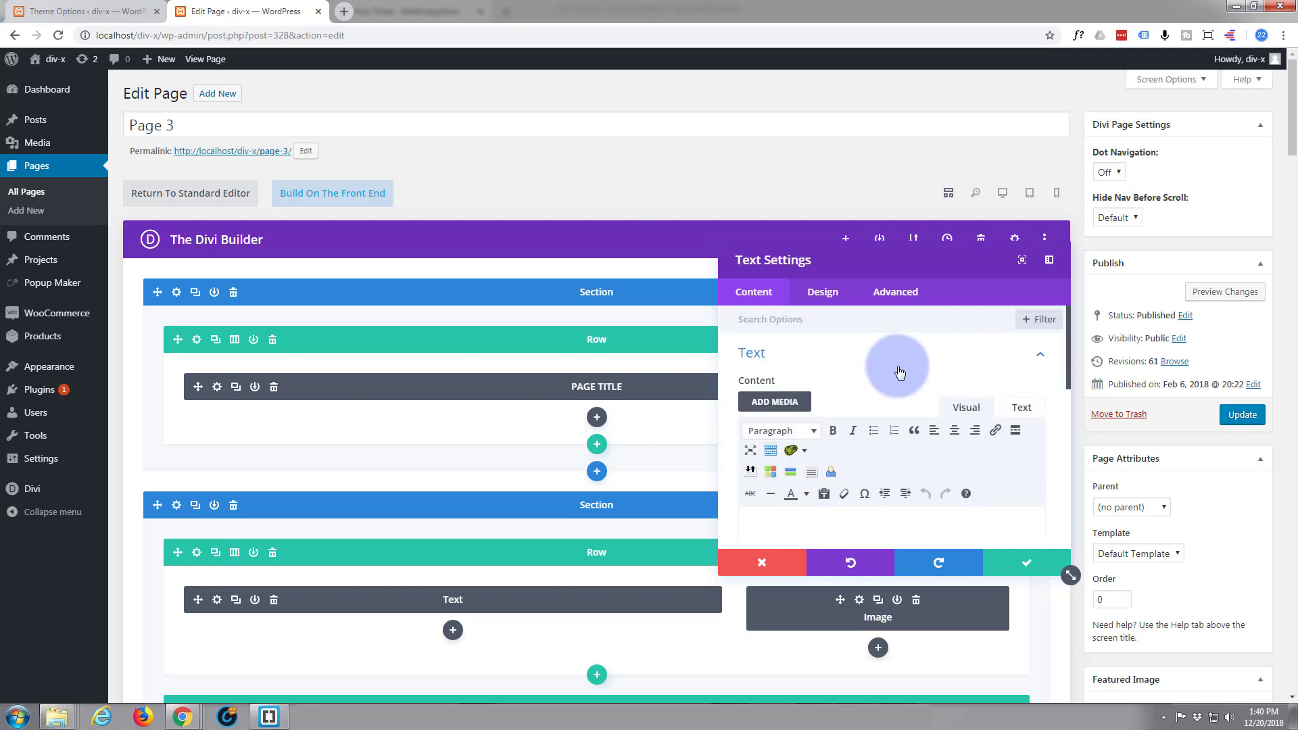
scroll(900, 373, down, 6)
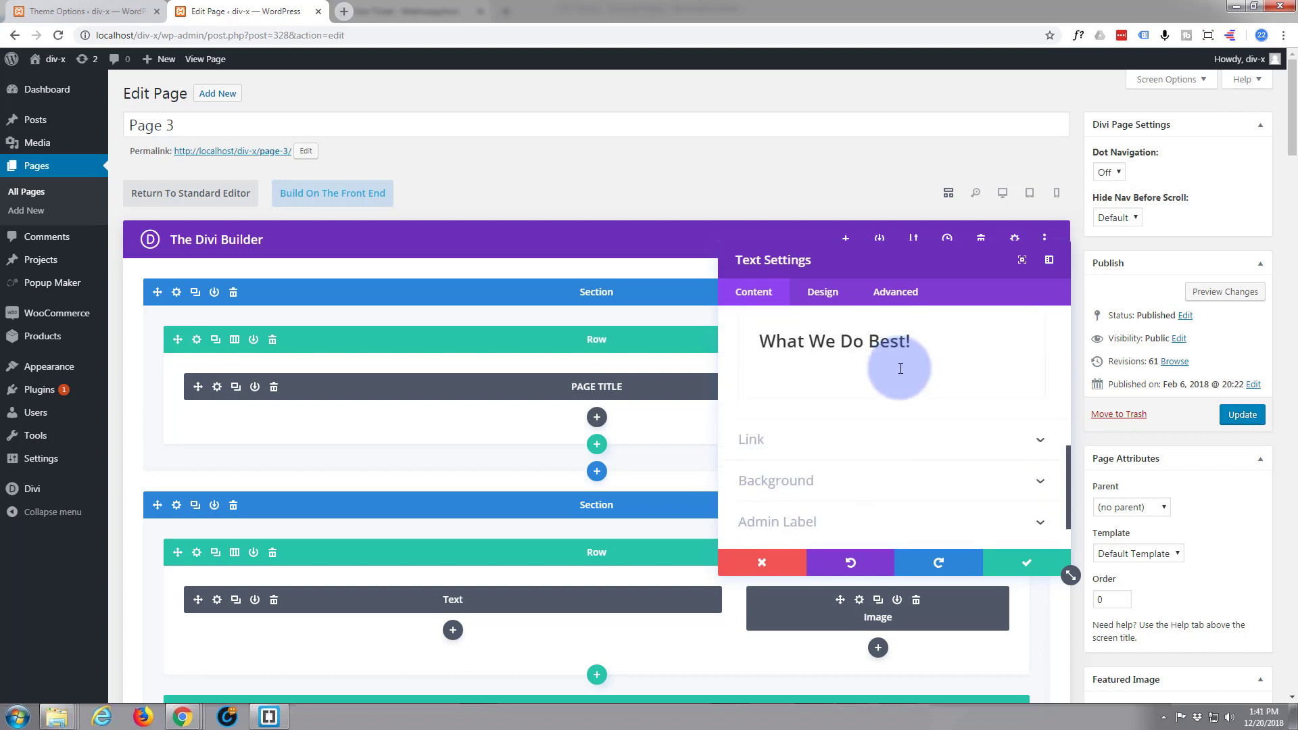
click(776, 561)
- Look over the text, image, divider and number counter modules in the wireframe of Page 3
scroll(988, 276, down, 5)
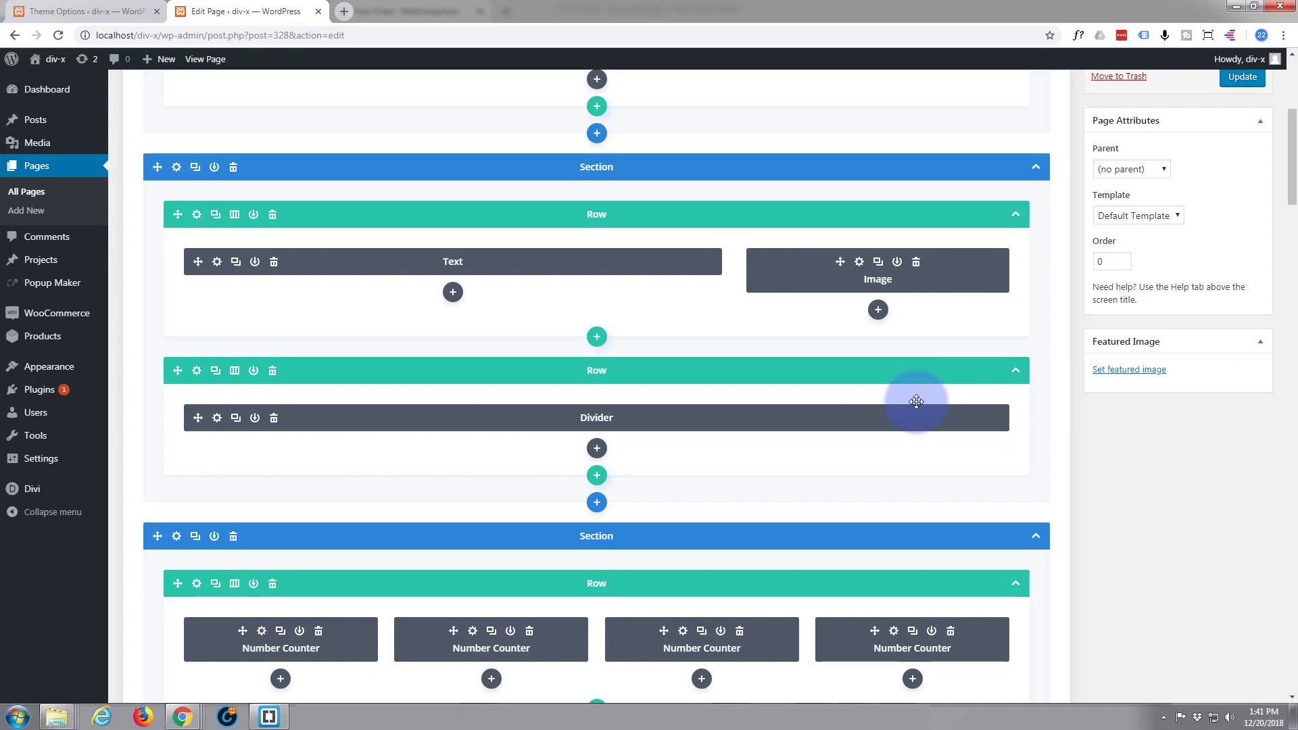
scroll(916, 402, up, 3)
scroll(917, 401, up, 2)
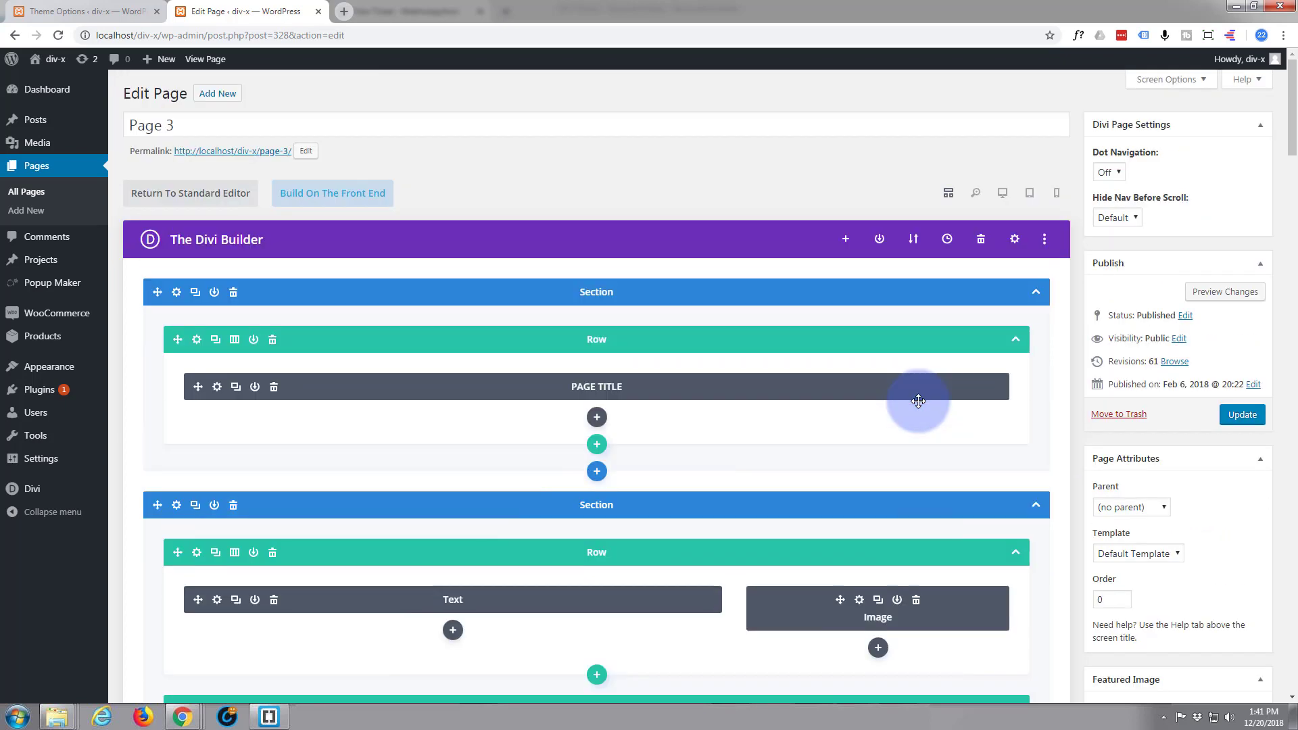
- Show Page 3 in the zoomed-out view and look through its buttons, product grid and text element sections
click(978, 196)
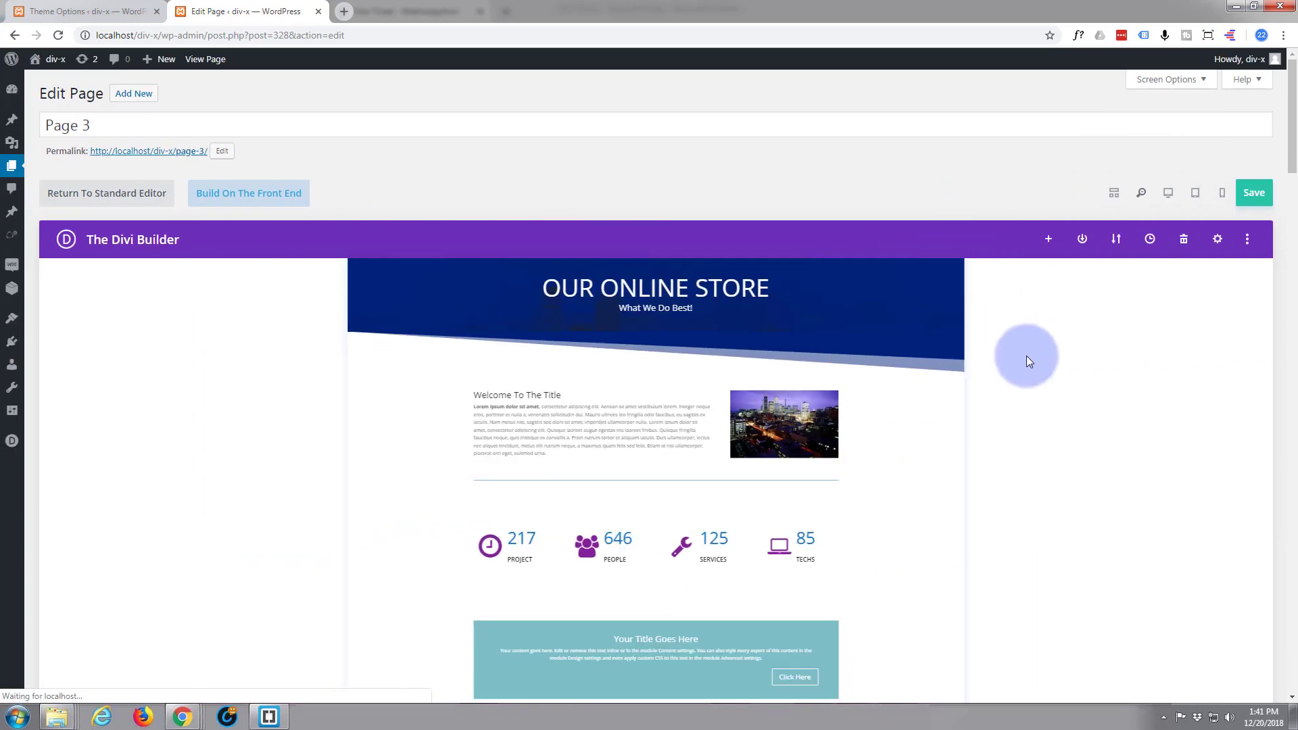
scroll(1027, 358, down, 9)
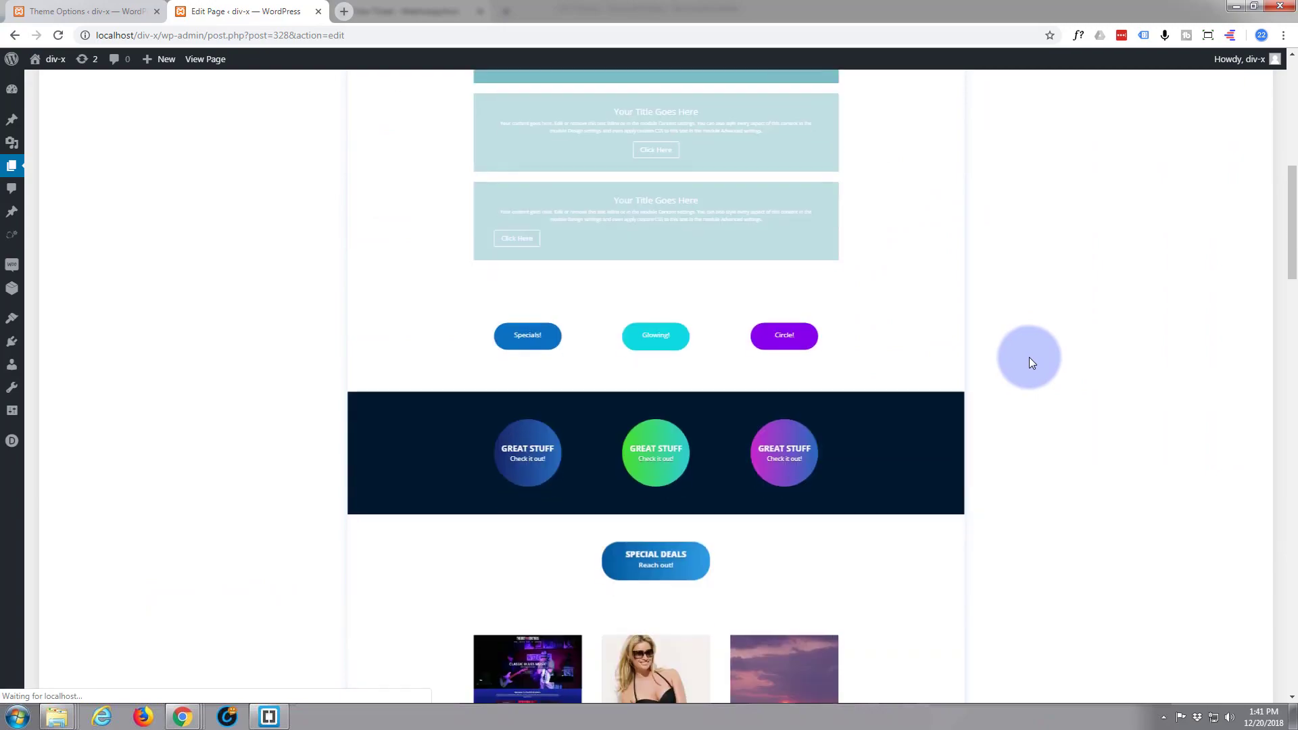
scroll(1029, 362, down, 12)
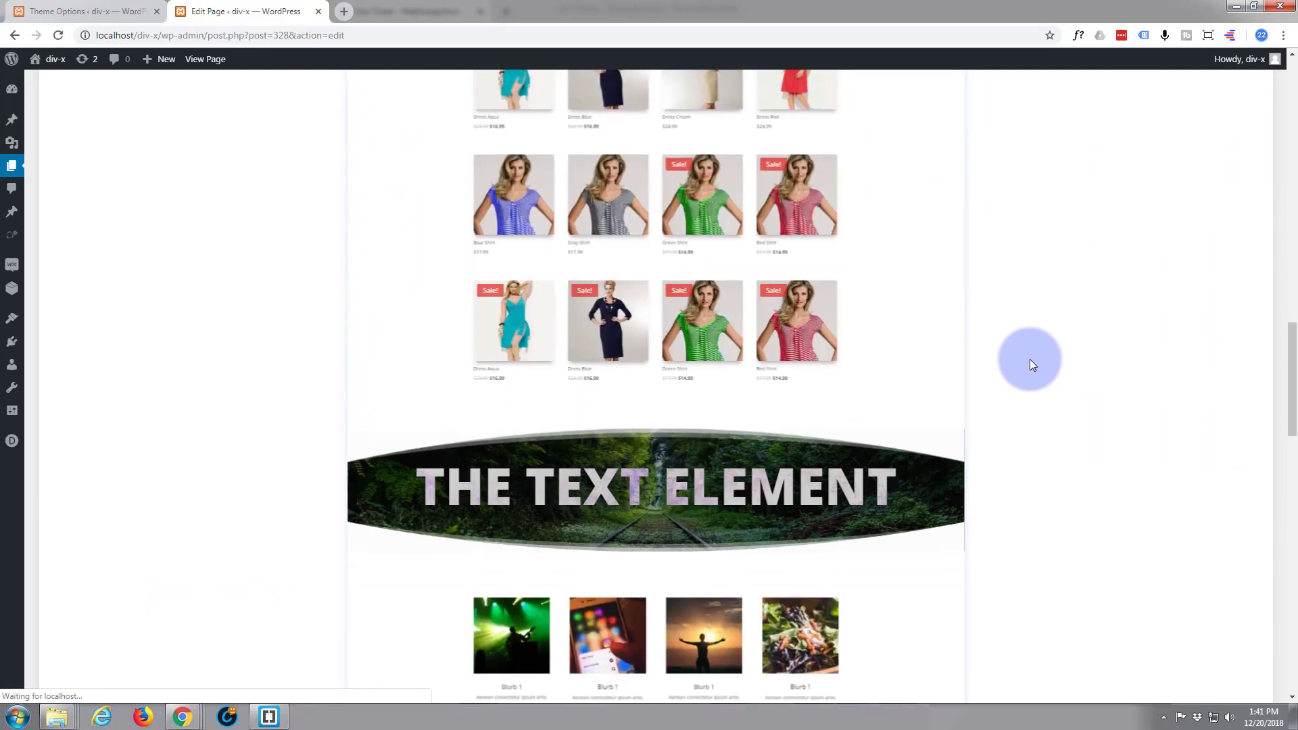
scroll(1028, 363, up, 10)
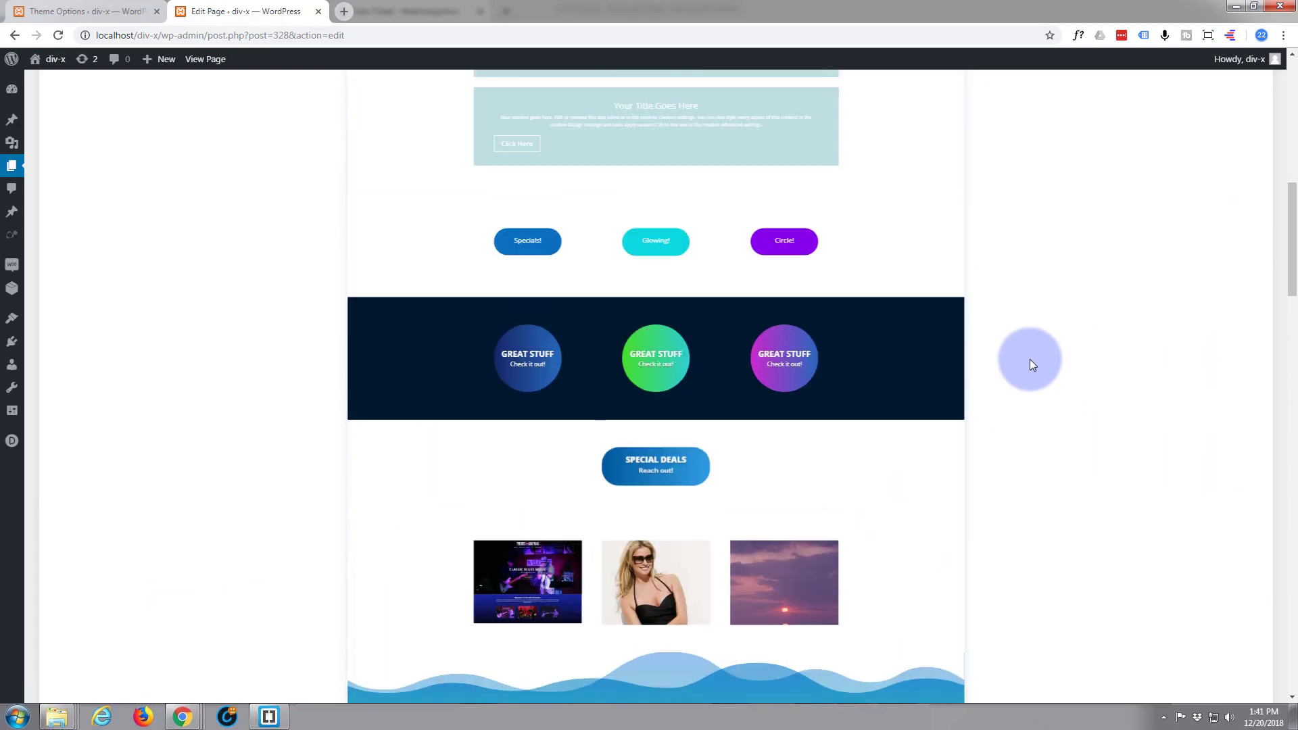
scroll(1029, 359, up, 10)
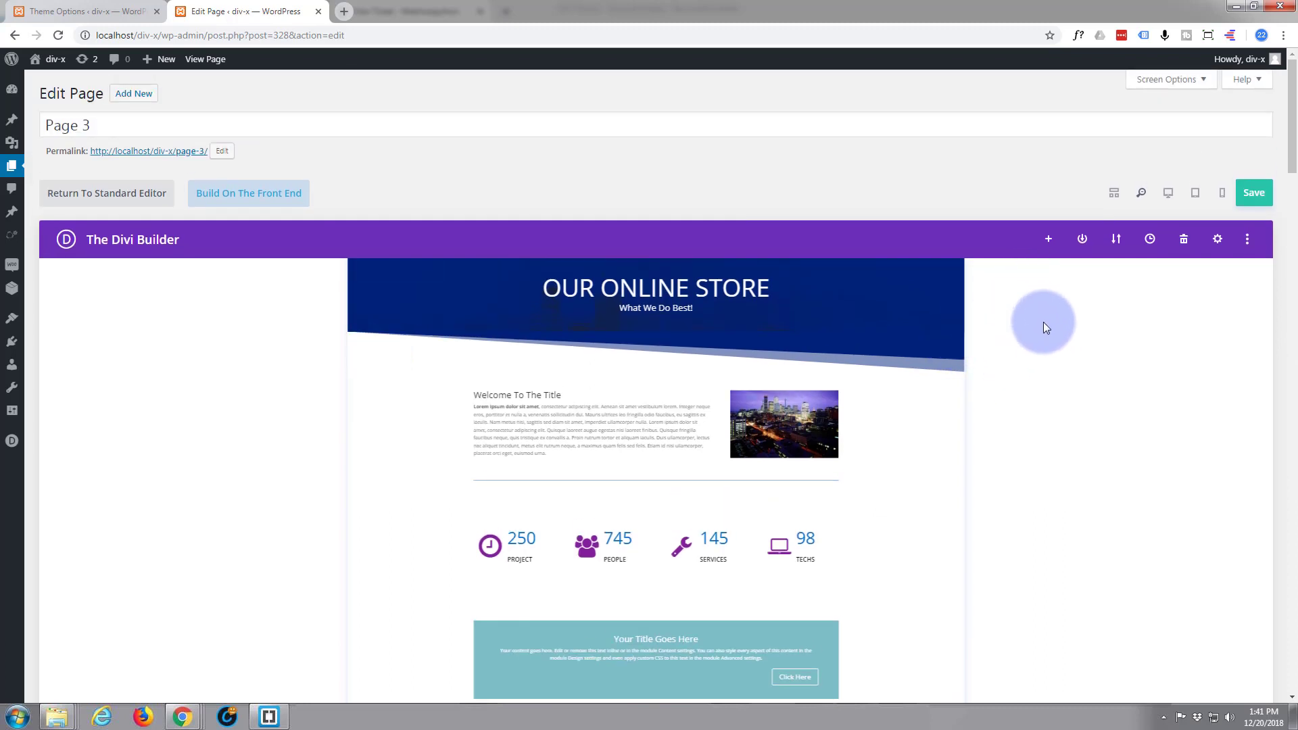
- Return Page 3 to wireframe view and review the arrangement of its first sections and rows
click(1141, 193)
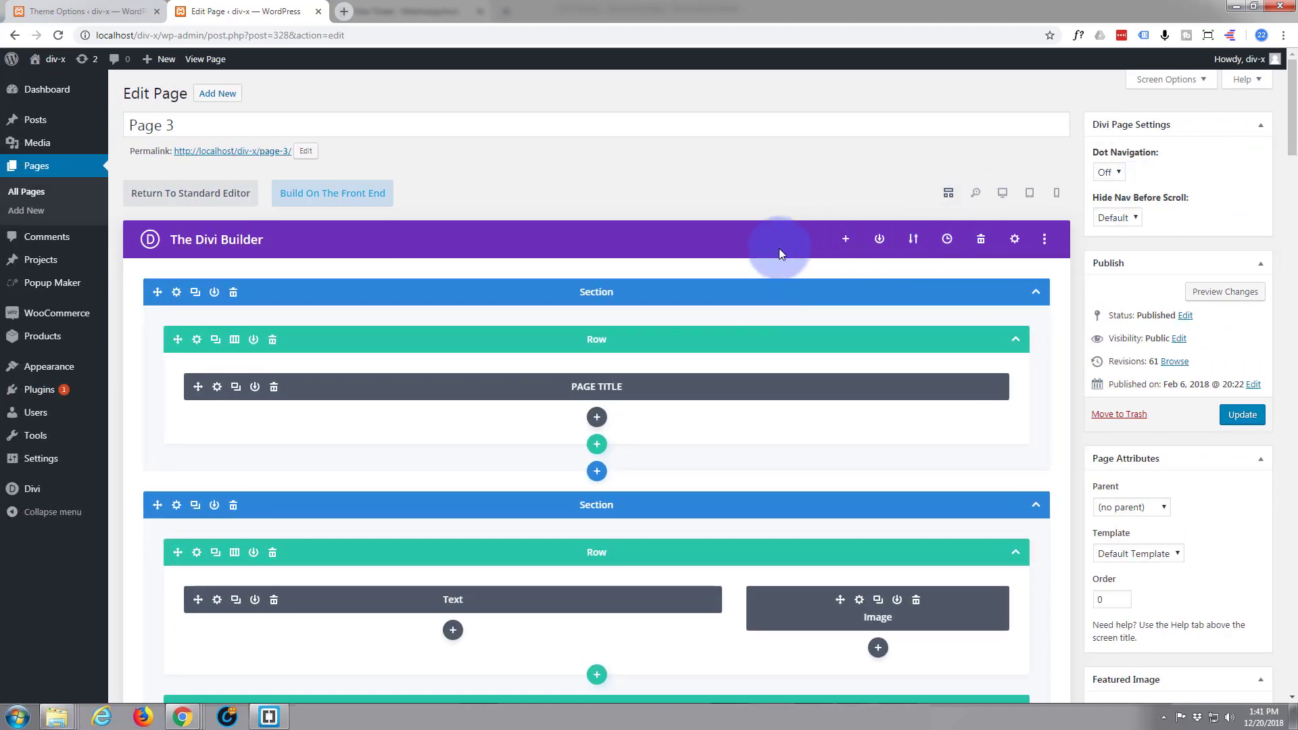
scroll(757, 263, down, 4)
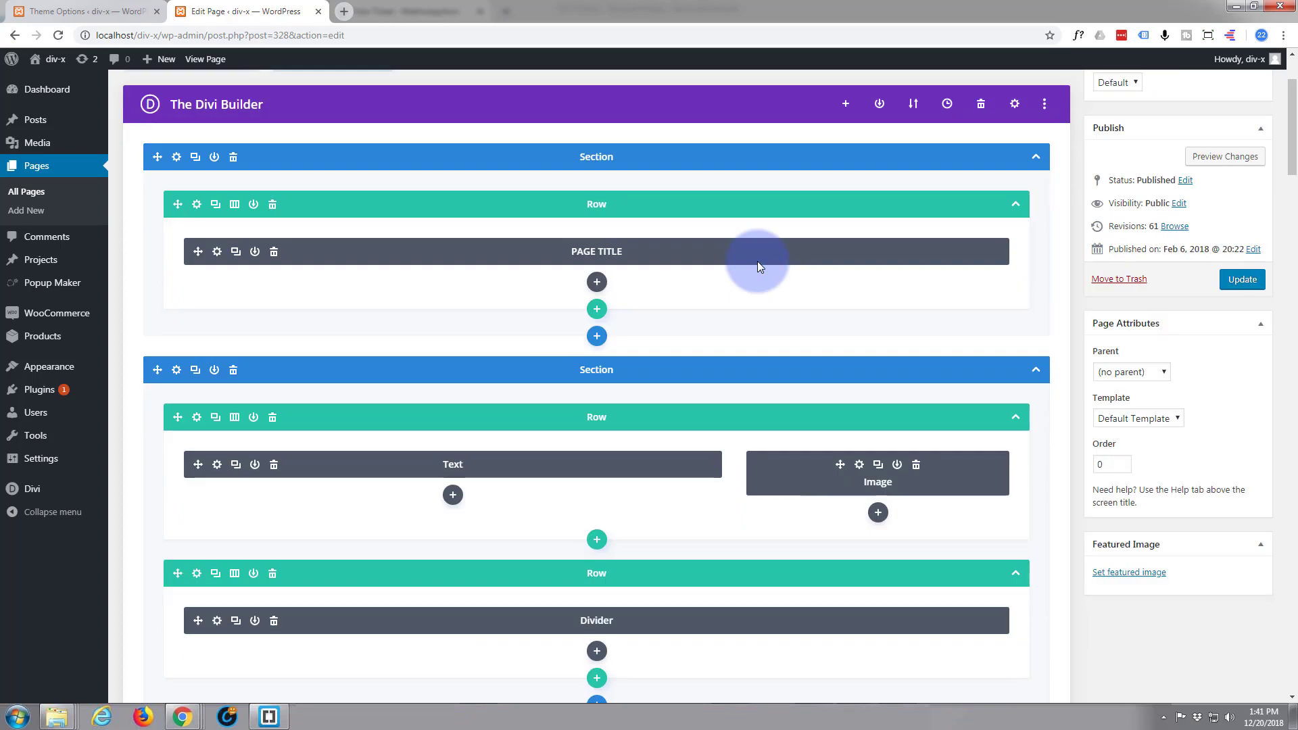
scroll(757, 261, down, 2)
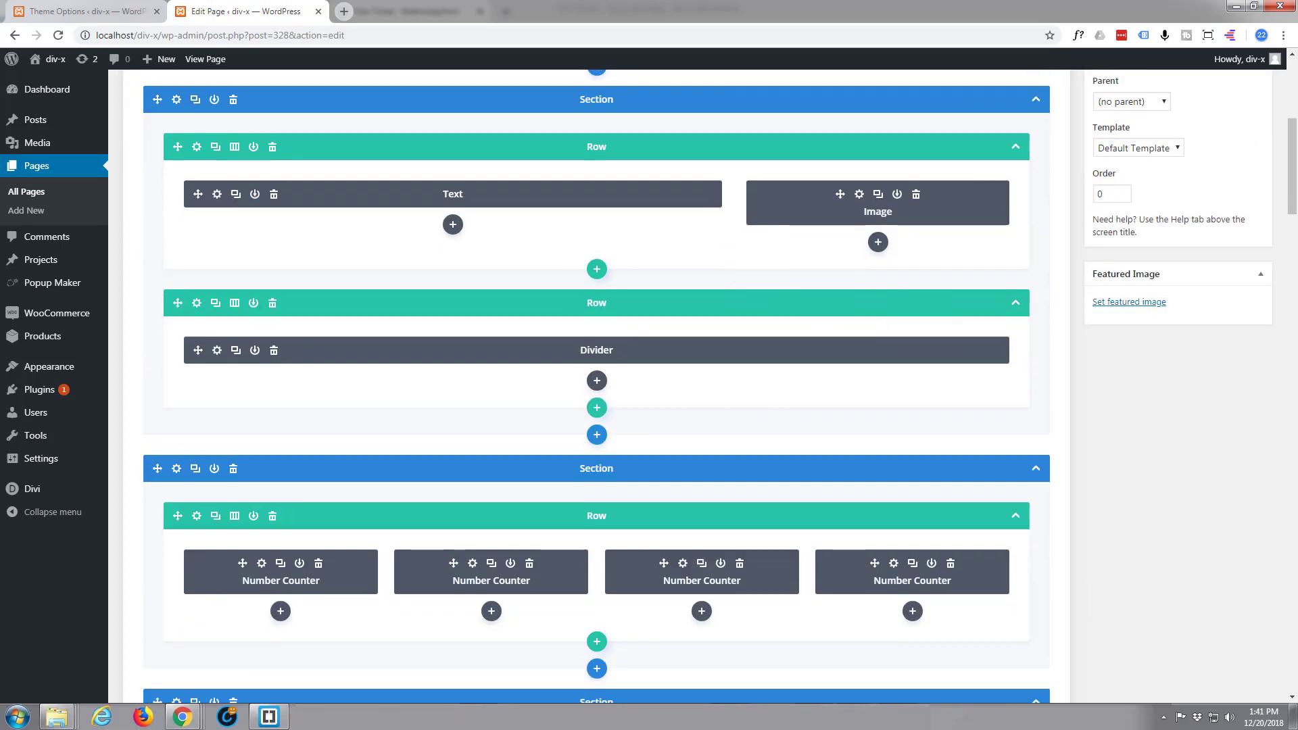
scroll(860, 310, up, 6)
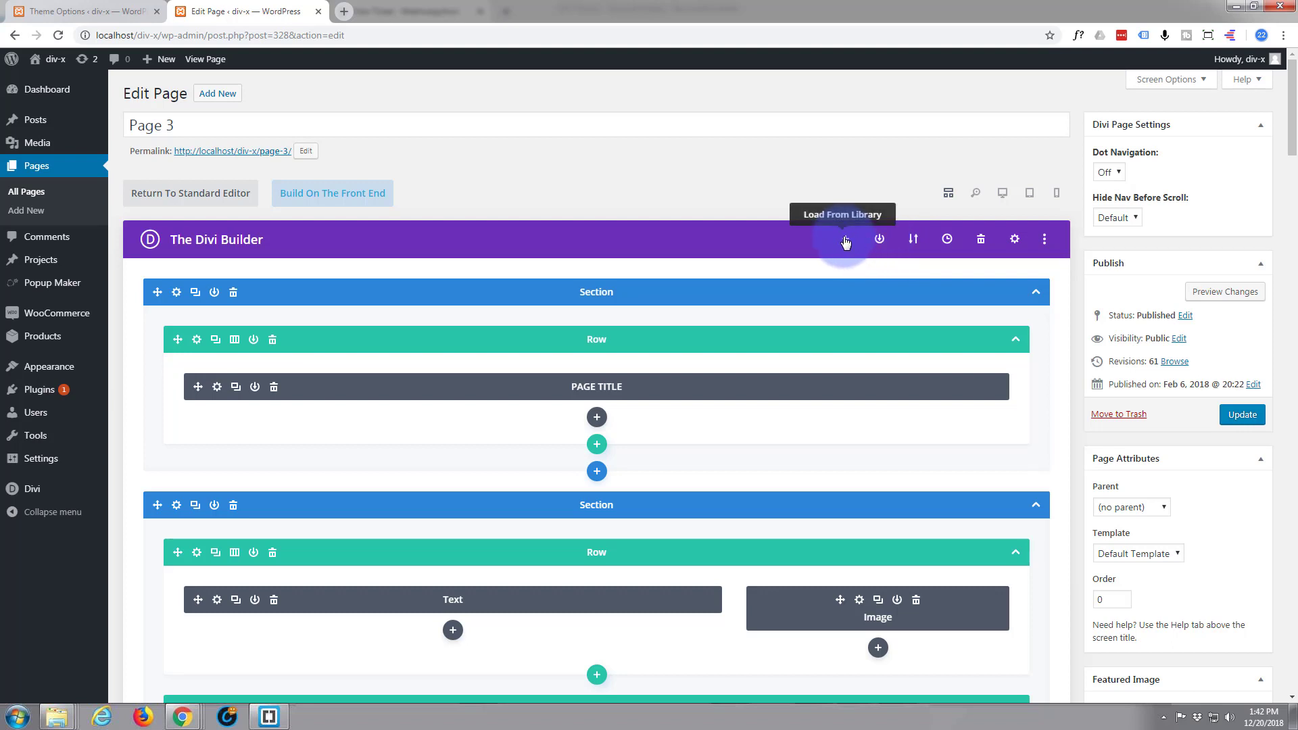
- Open the builder's portability options for exporting and importing layouts, and close them without exporting
click(913, 240)
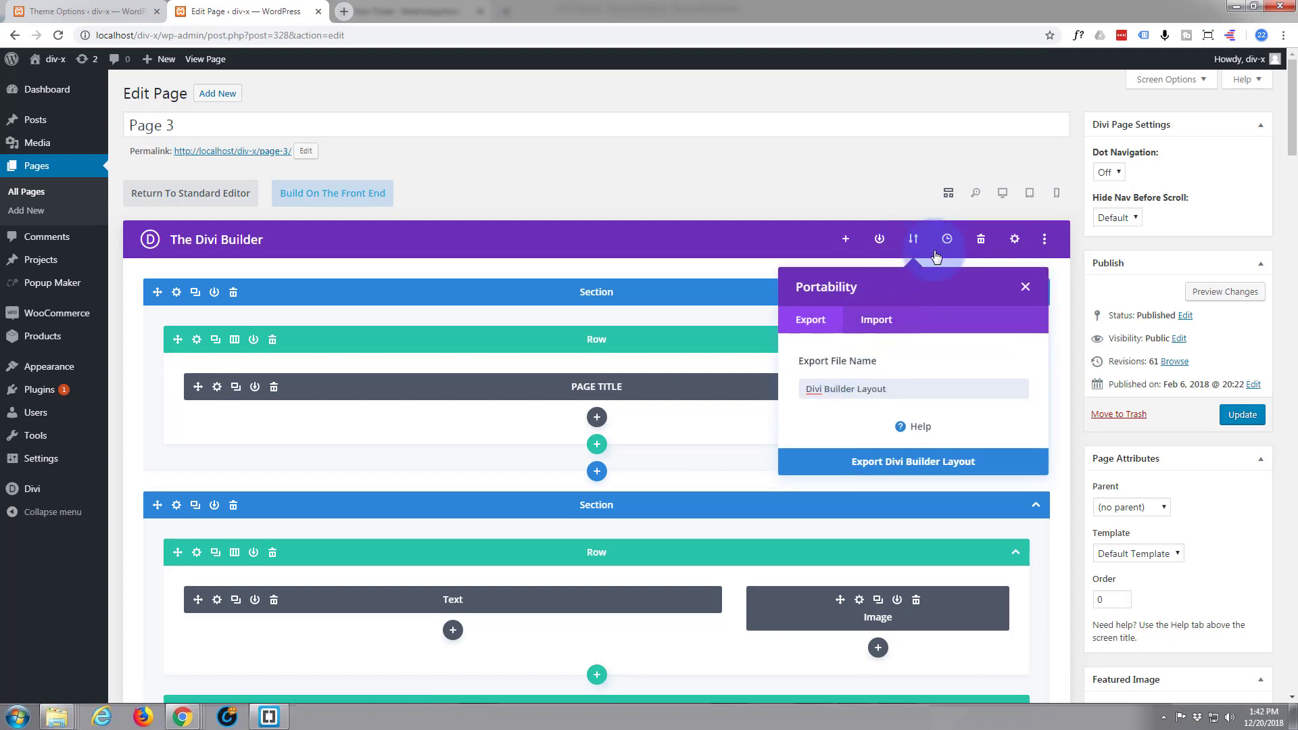
click(928, 244)
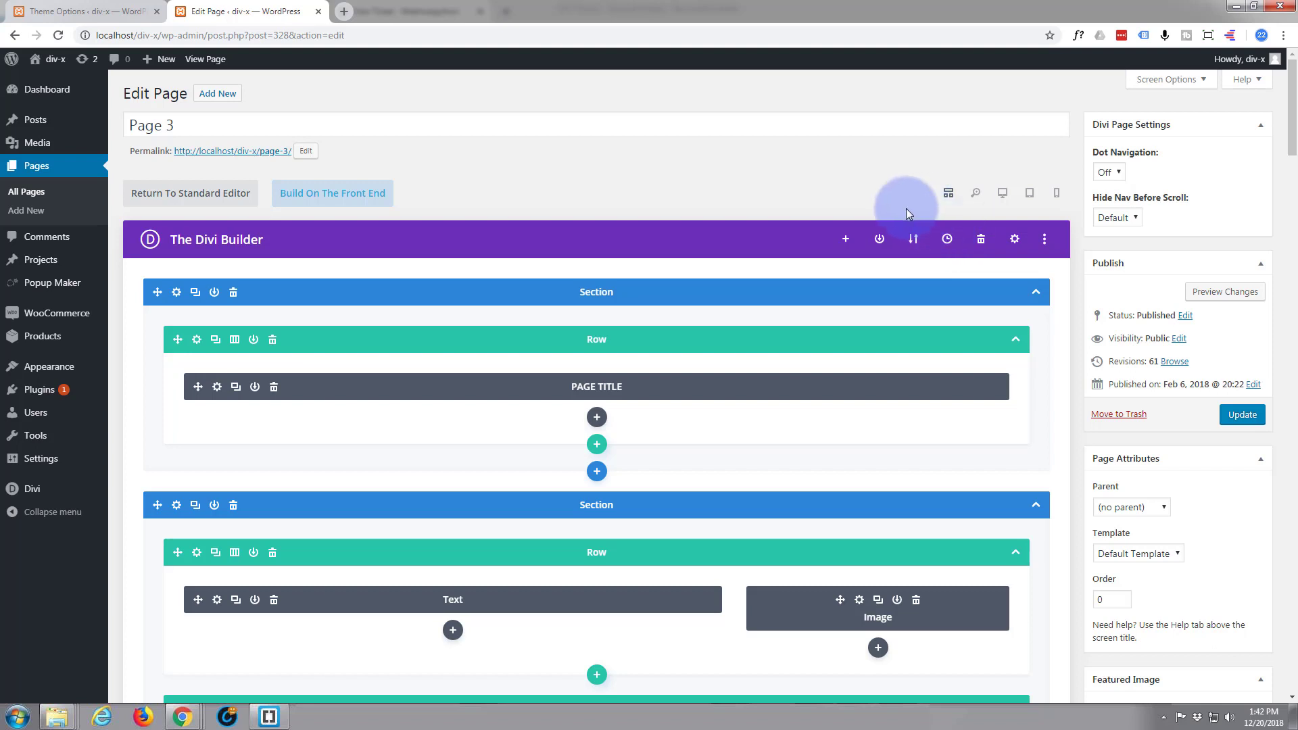
- Open the page settings, review the title, excerpt, featured image, background and split testing options, and close them without saving
click(1015, 240)
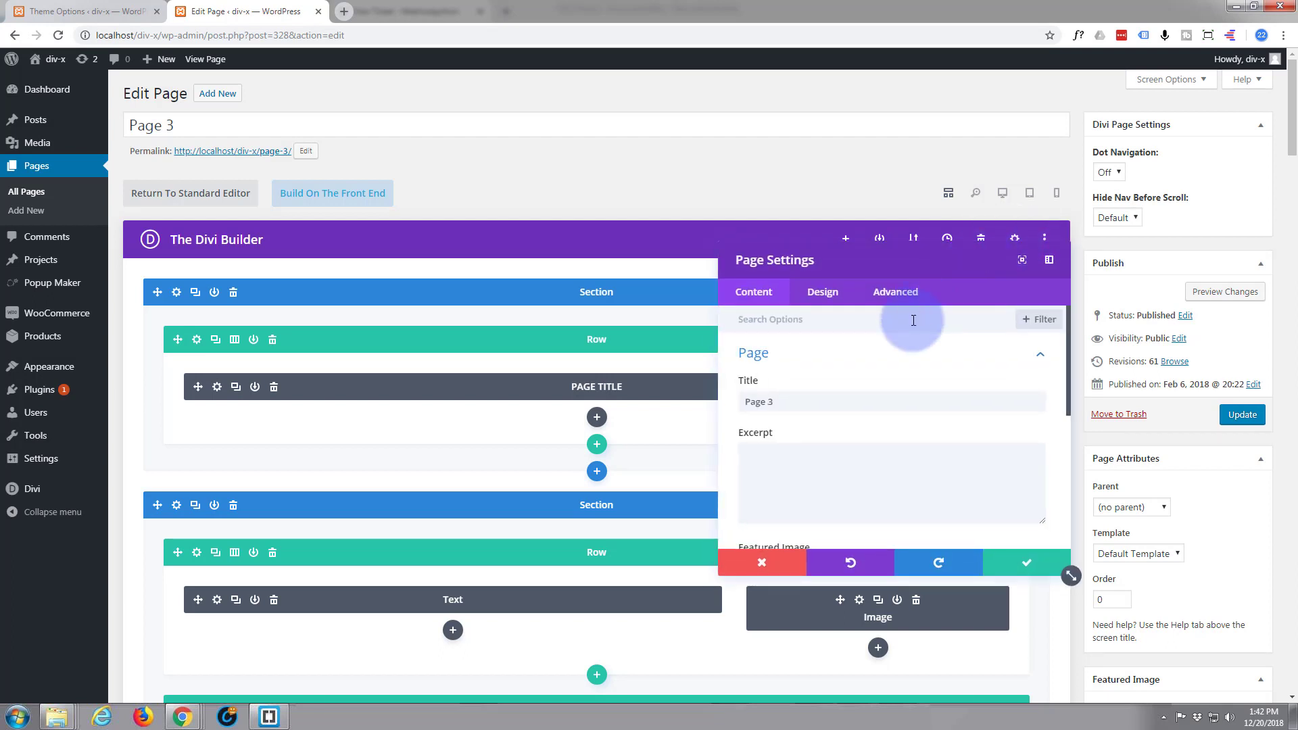
scroll(856, 365, down, 1)
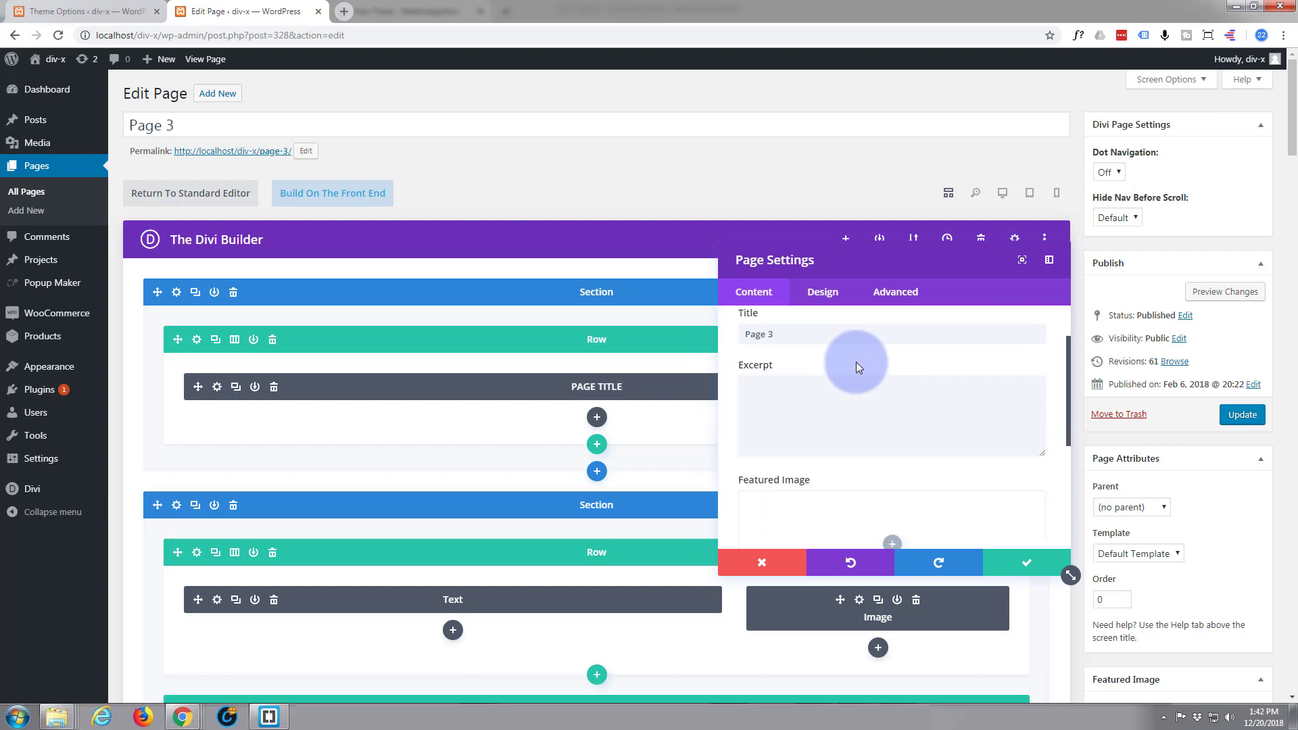
scroll(855, 362, down, 2)
scroll(856, 360, up, 2)
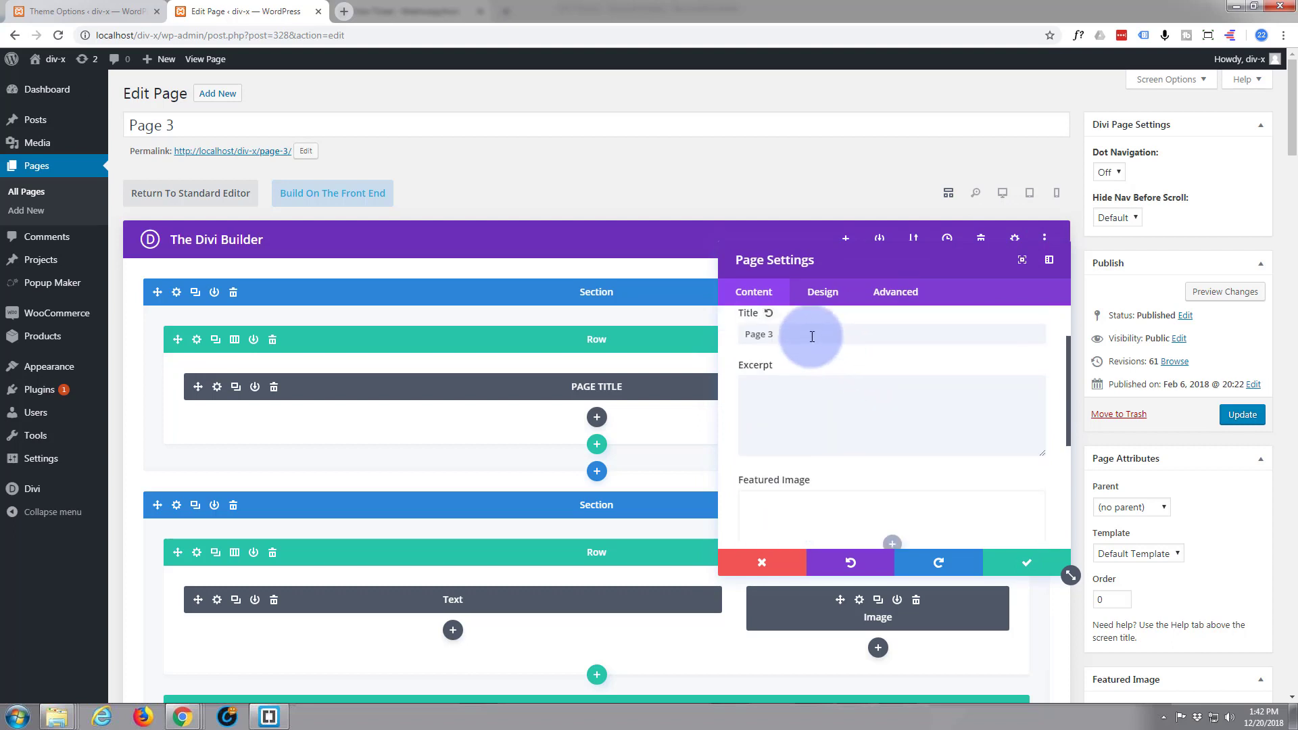
scroll(814, 337, up, 1)
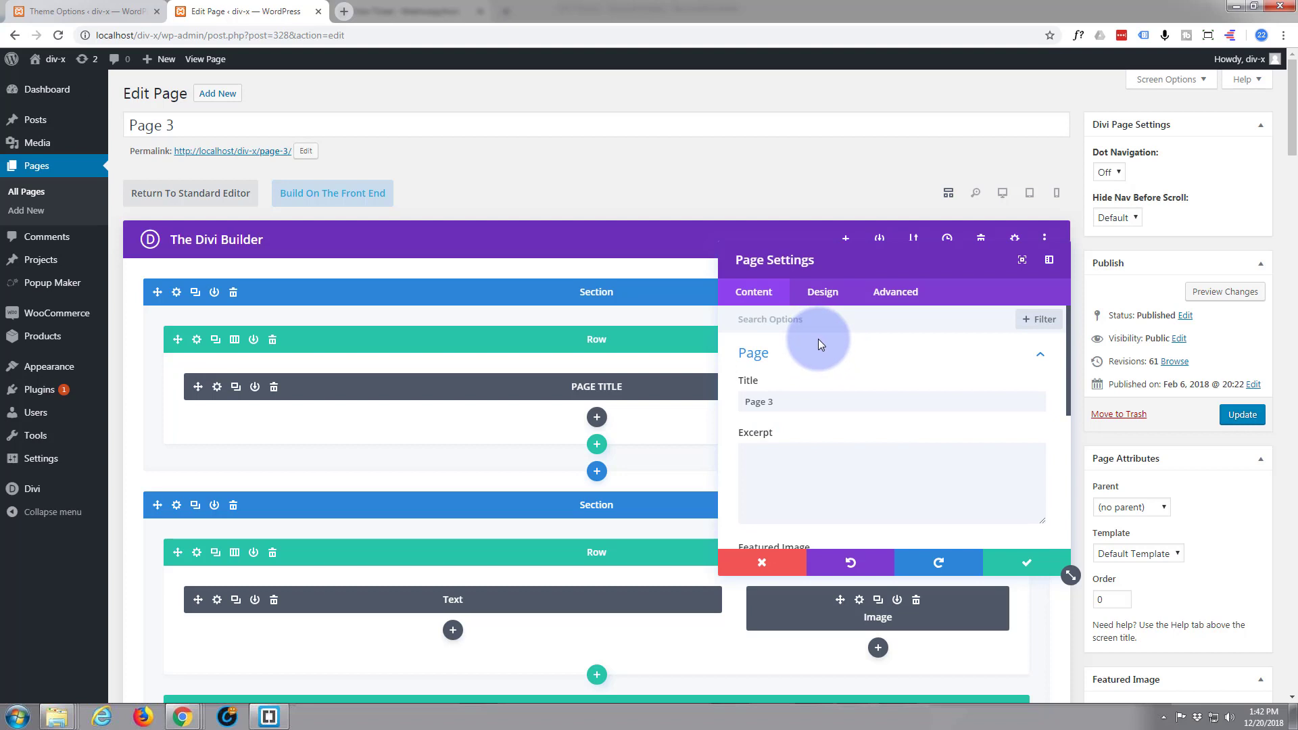
click(777, 402)
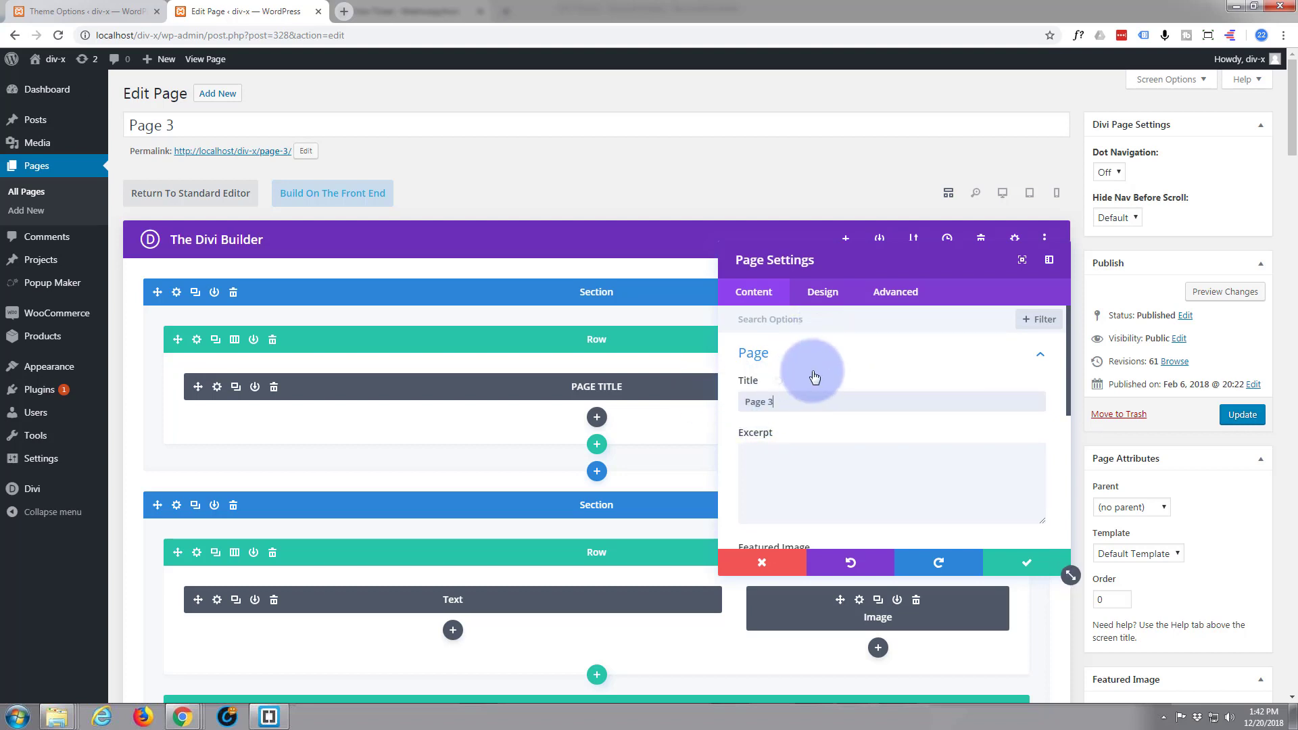
scroll(786, 394, down, 1)
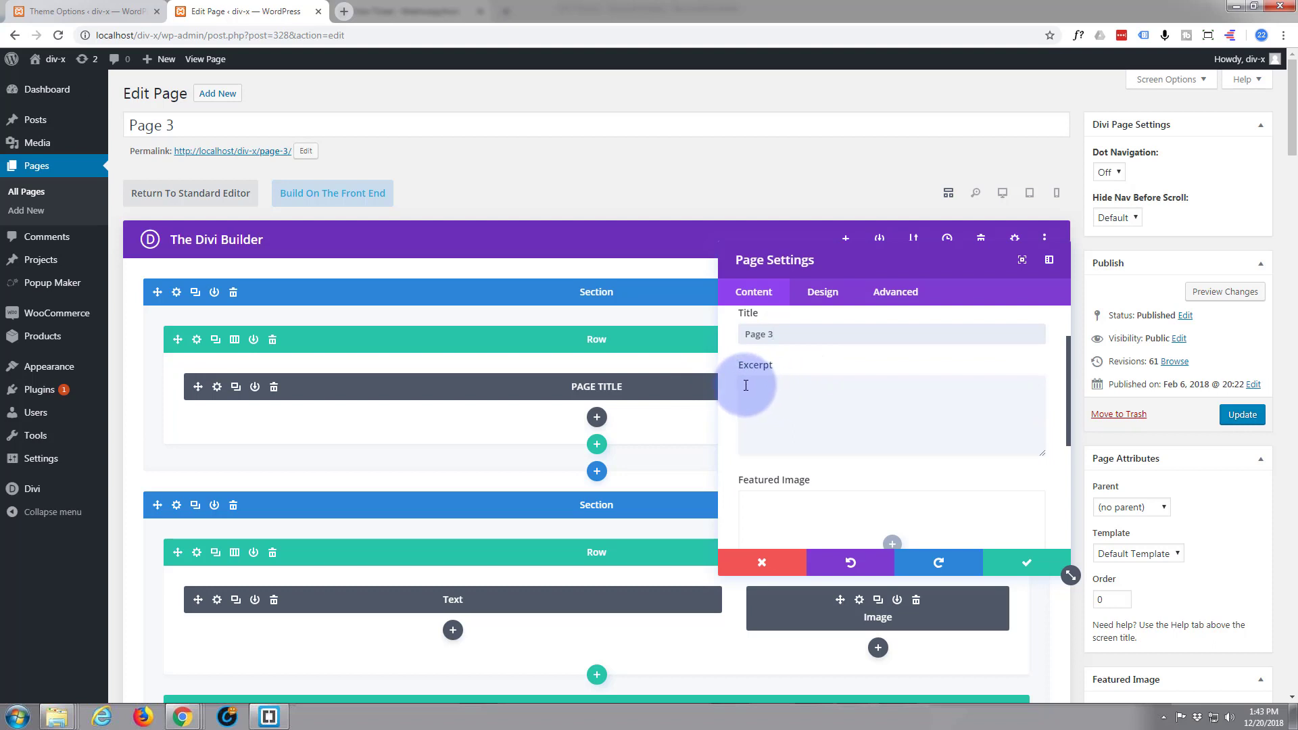
scroll(788, 389, down, 3)
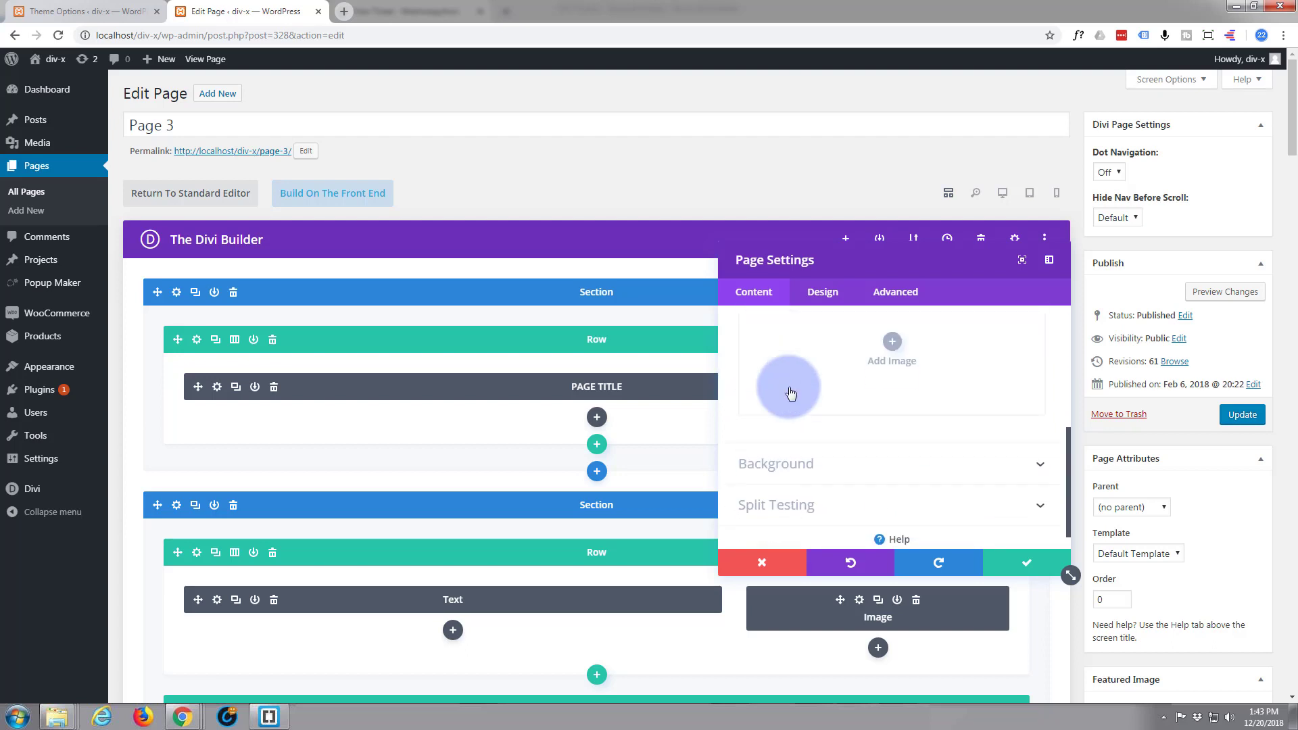
scroll(790, 394, down, 1)
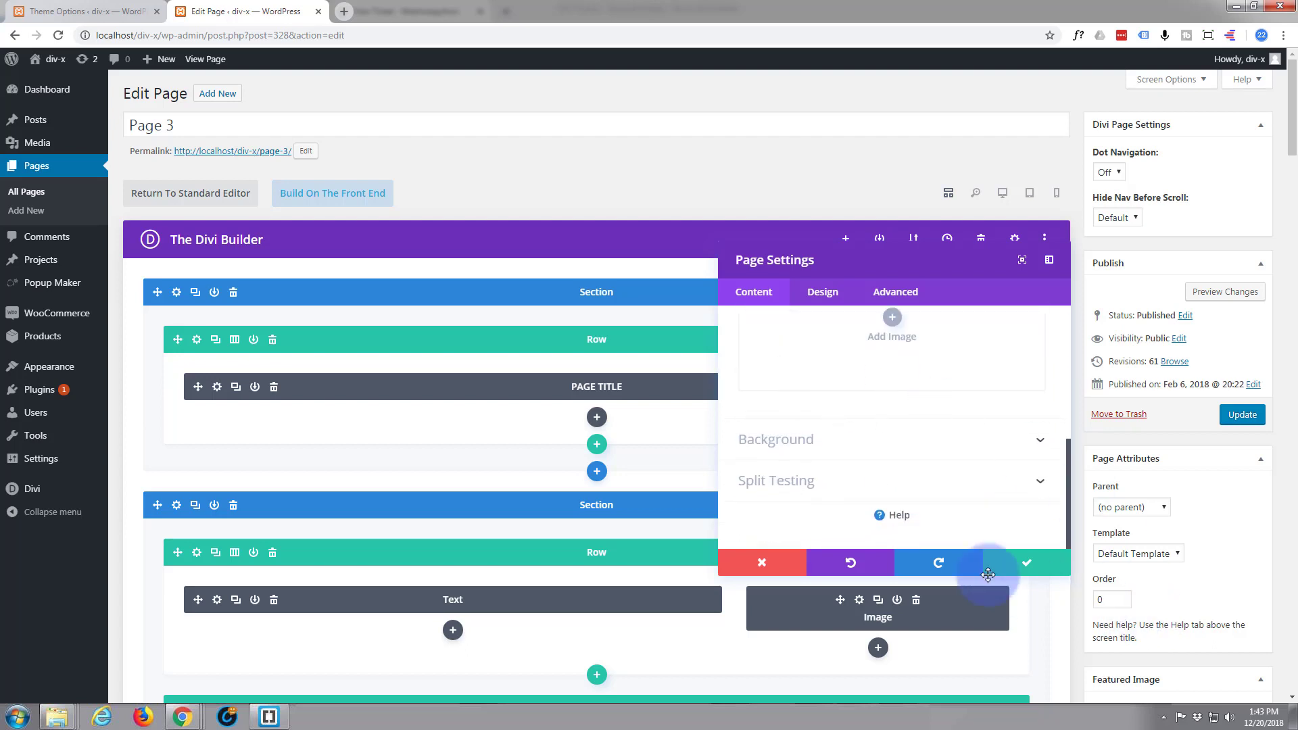
scroll(796, 380, up, 4)
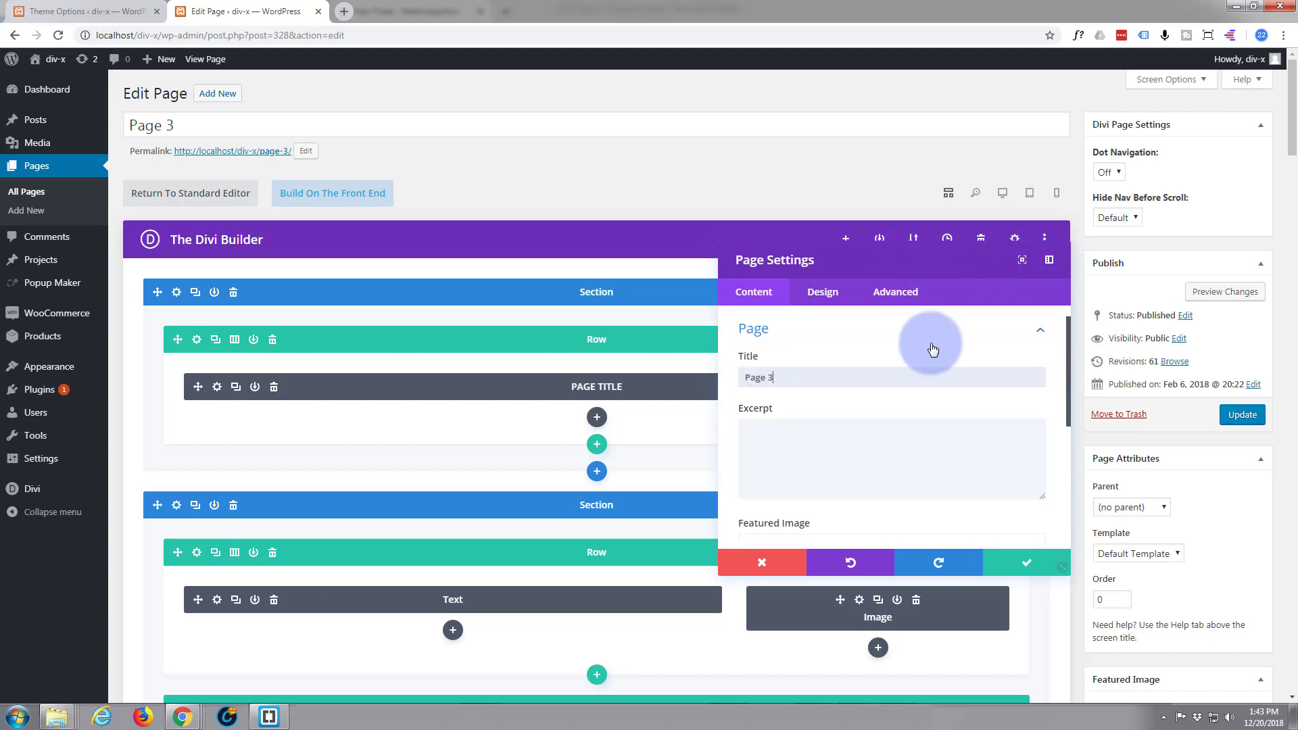
click(770, 560)
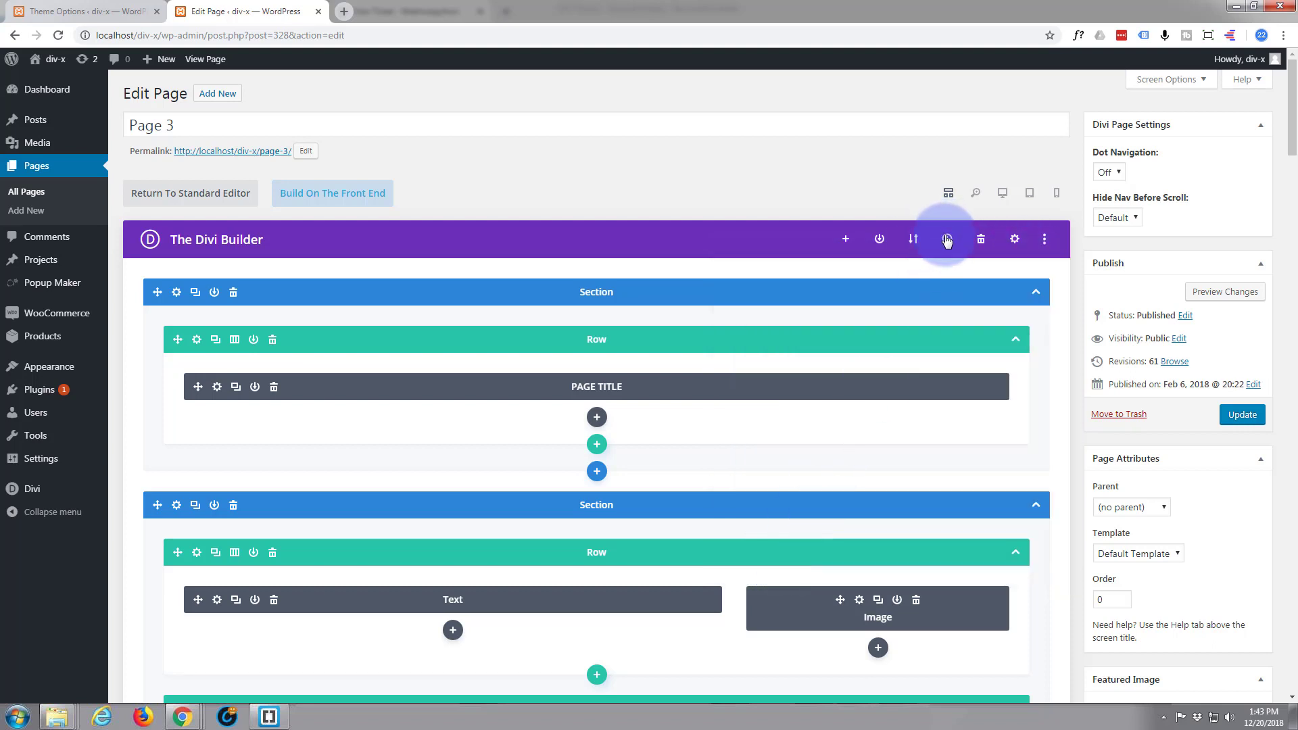
- Open the builder settings and review the default view mode choices and the options below them
click(1045, 241)
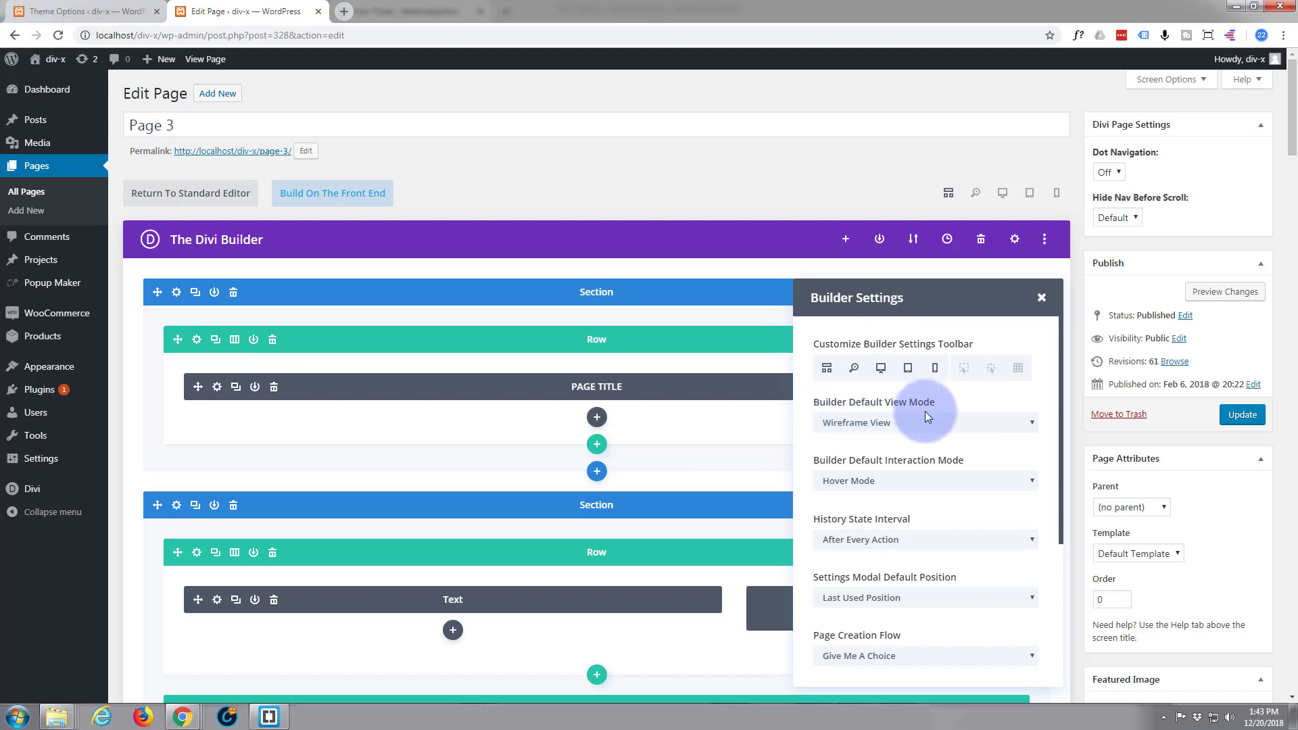
click(1032, 424)
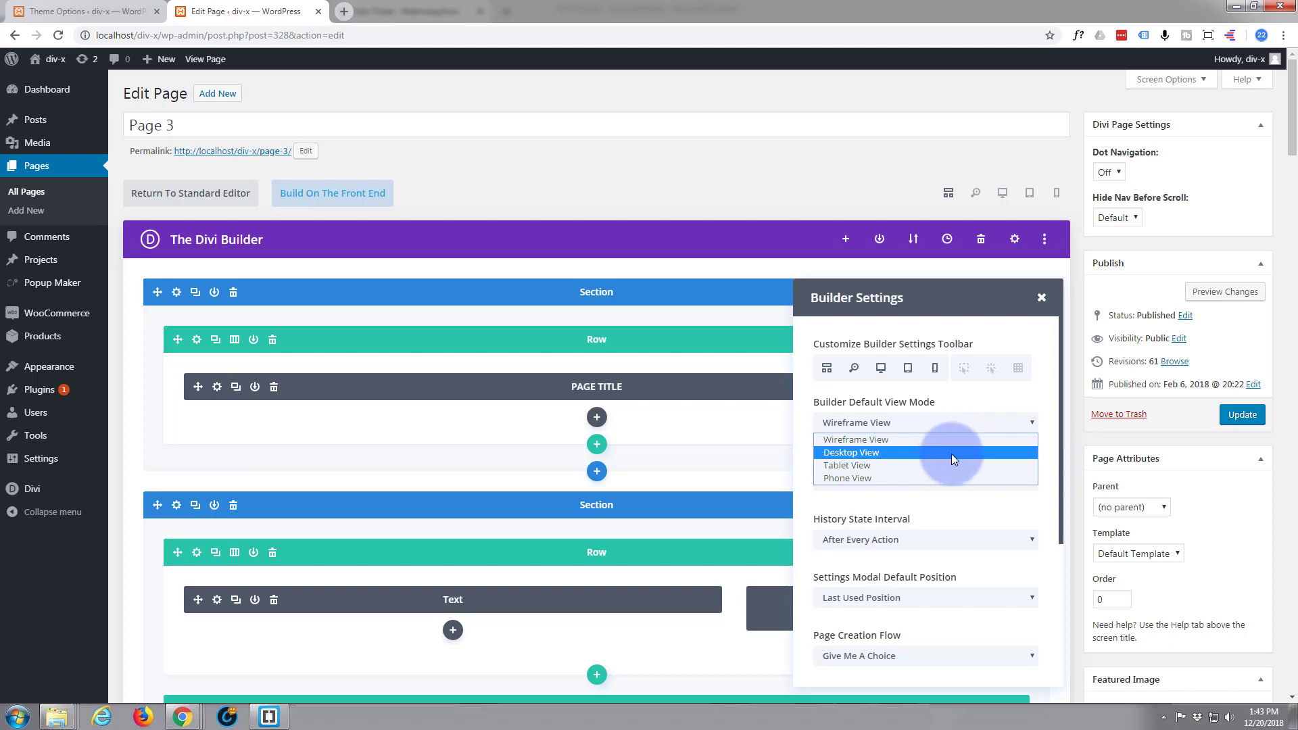
scroll(955, 422, down, 1)
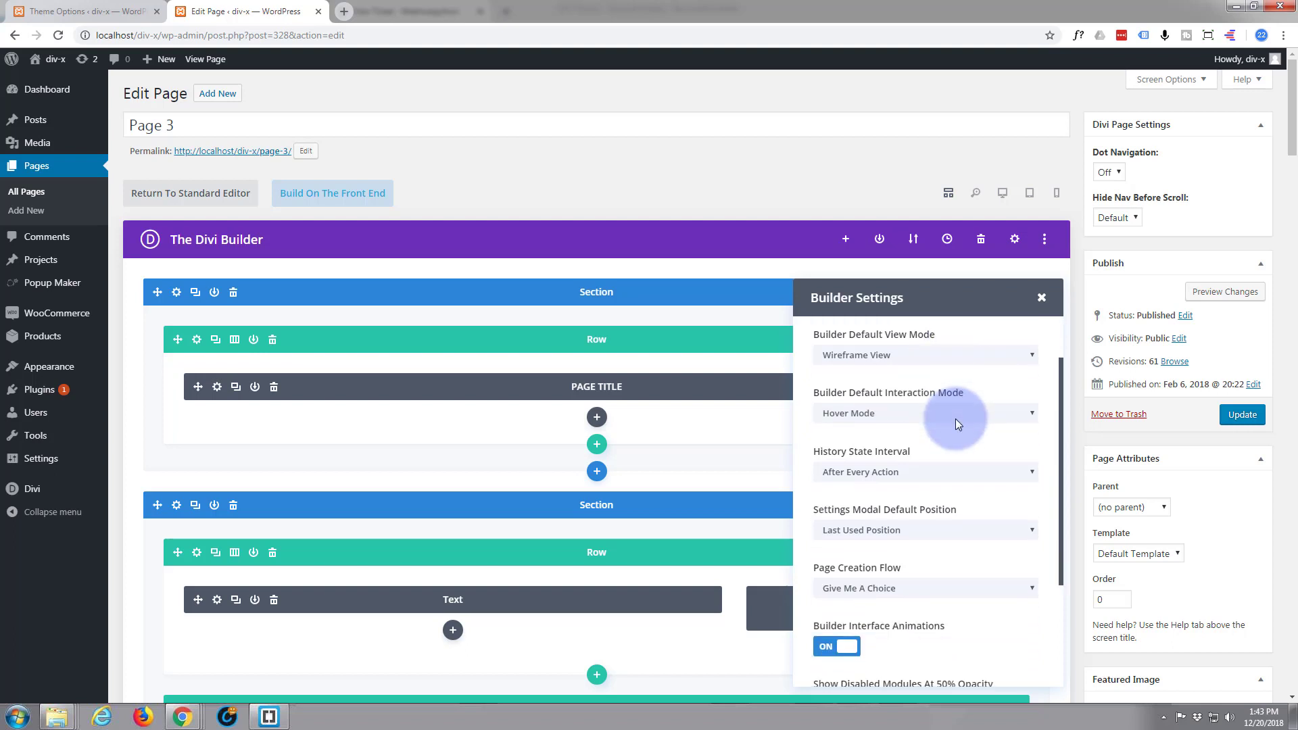
scroll(955, 424, down, 1)
scroll(955, 424, up, 1)
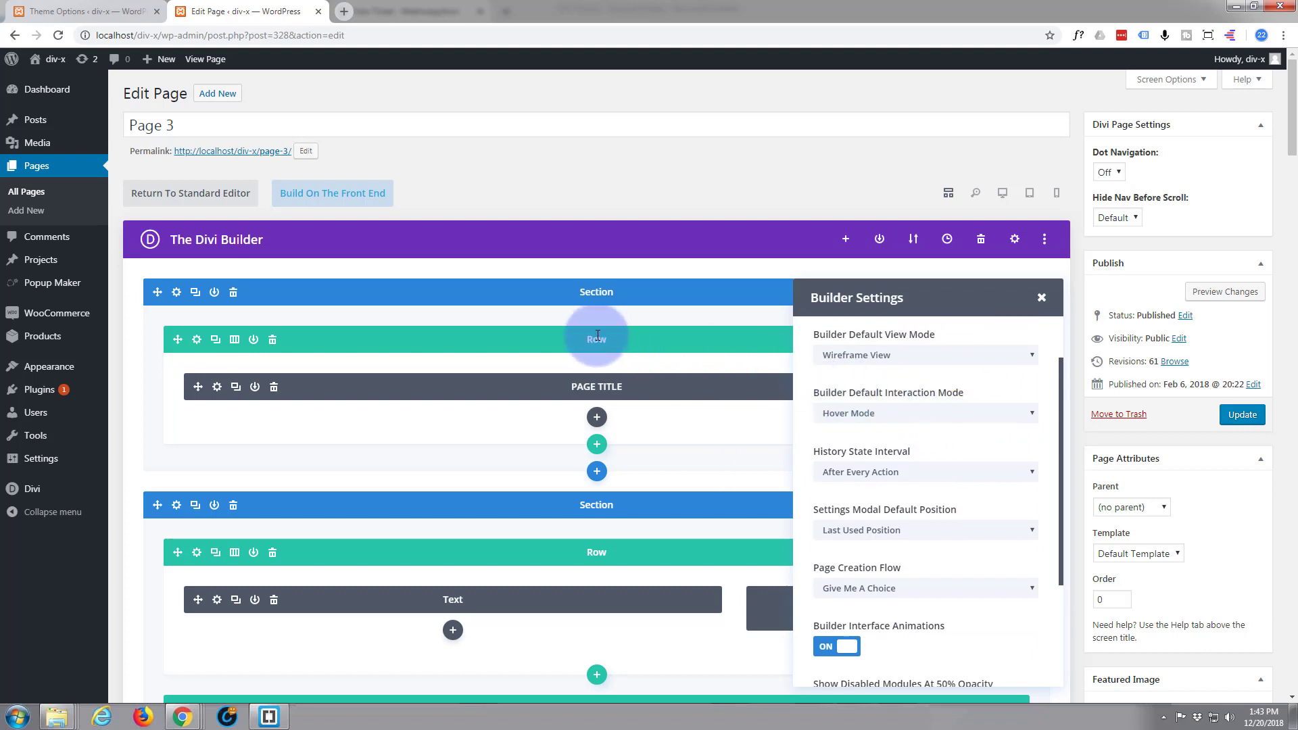
- Set the builder default interaction mode to Grid Mode, look through the remaining builder settings, and close them
click(1030, 414)
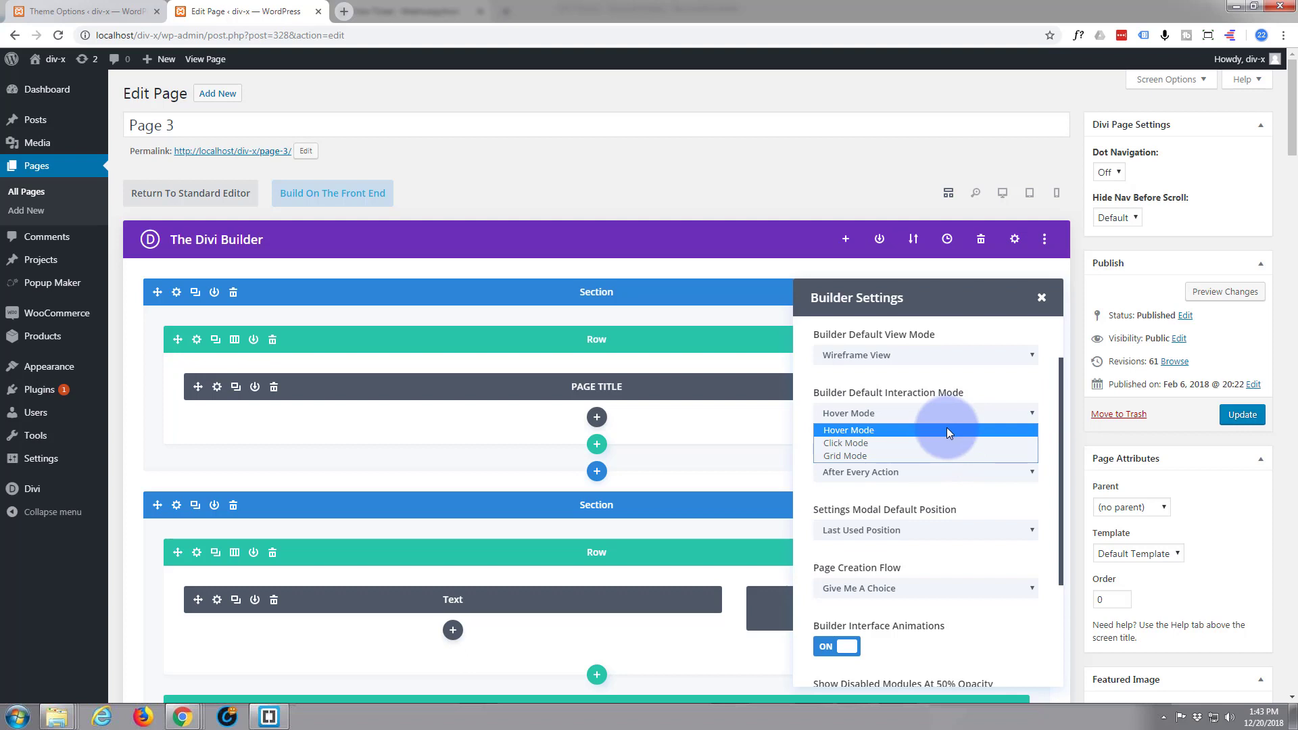
click(876, 457)
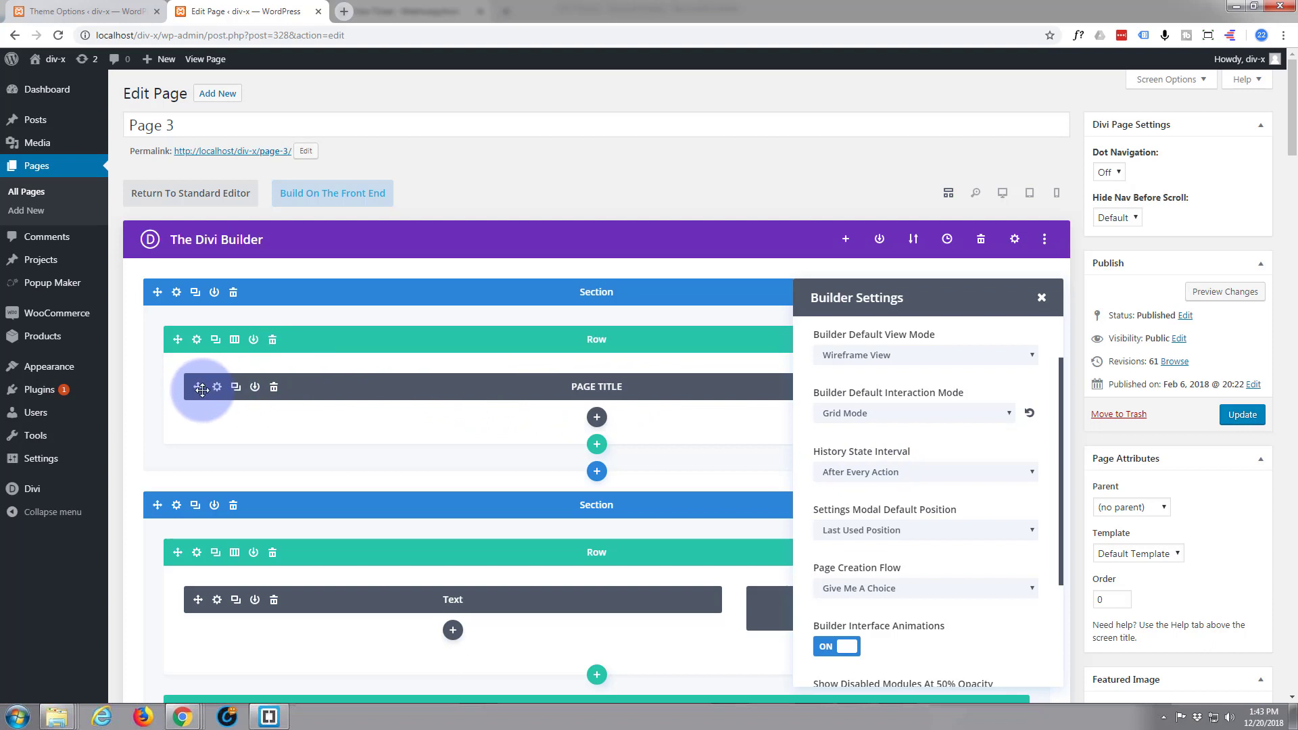
scroll(877, 412, down, 1)
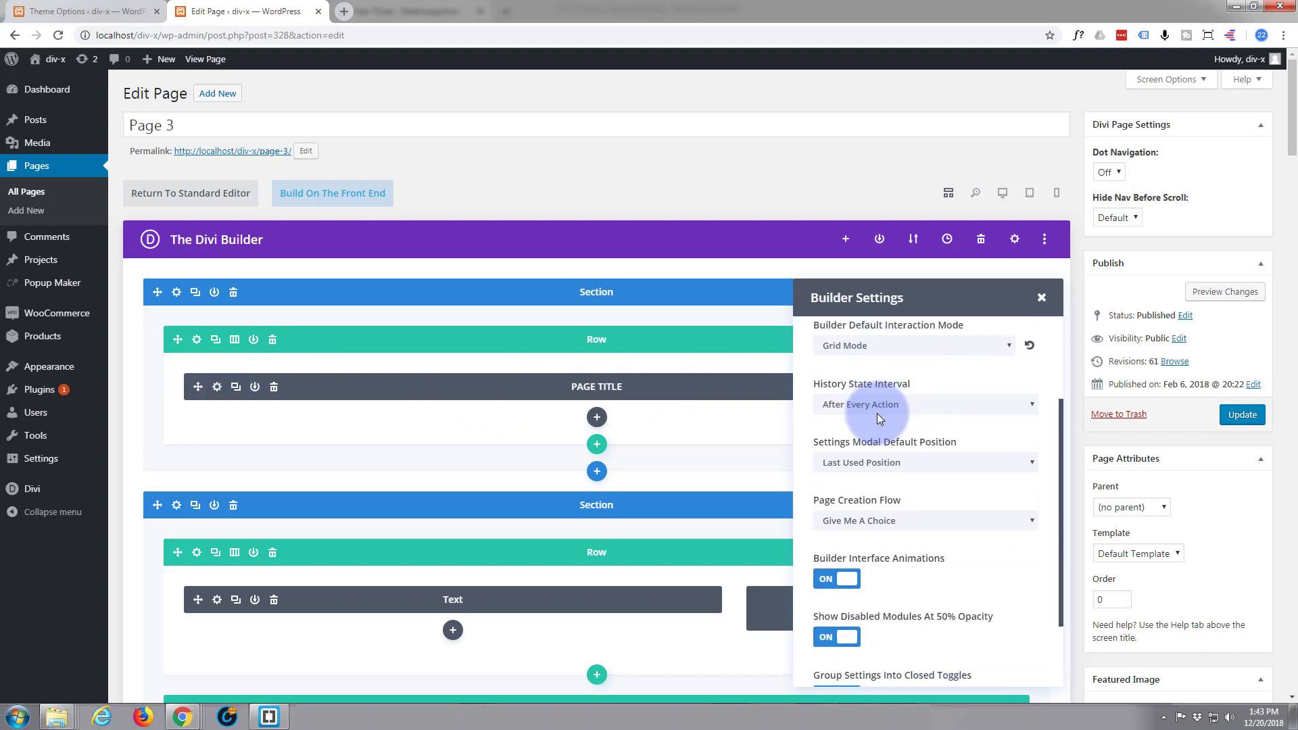
scroll(878, 412, down, 2)
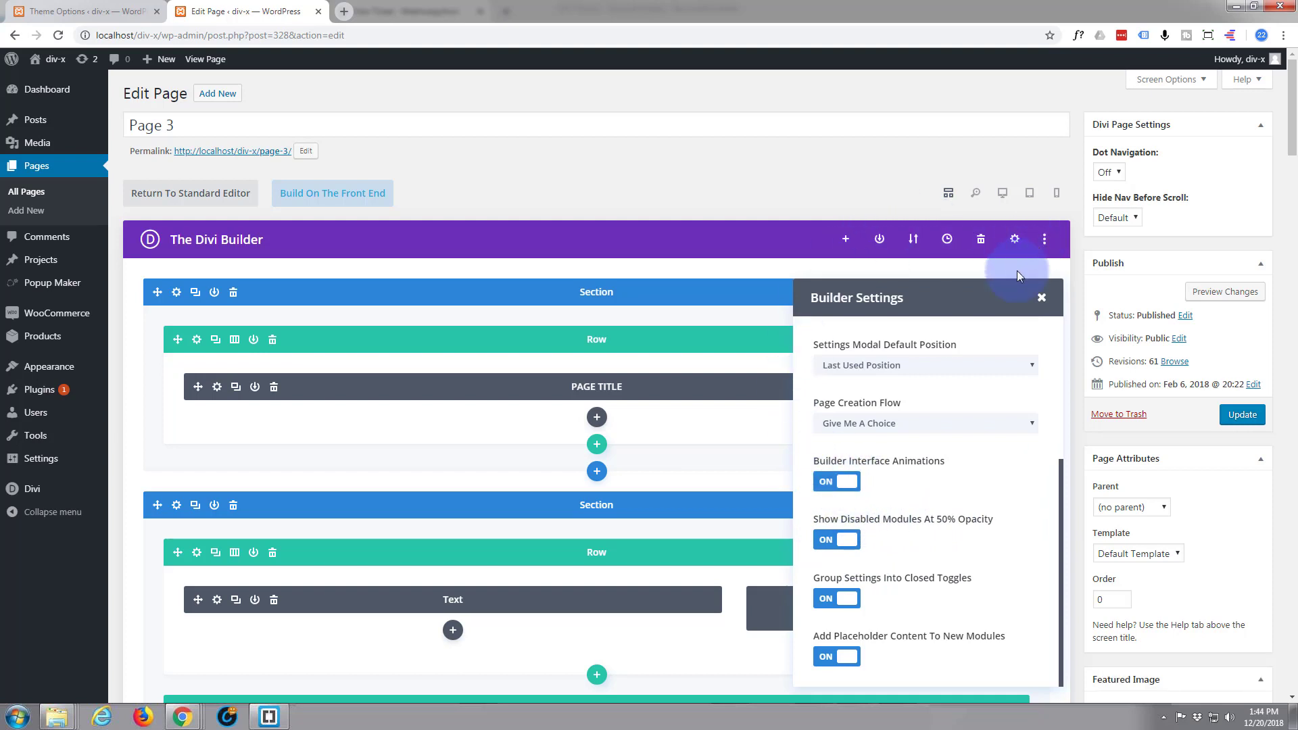
click(1042, 299)
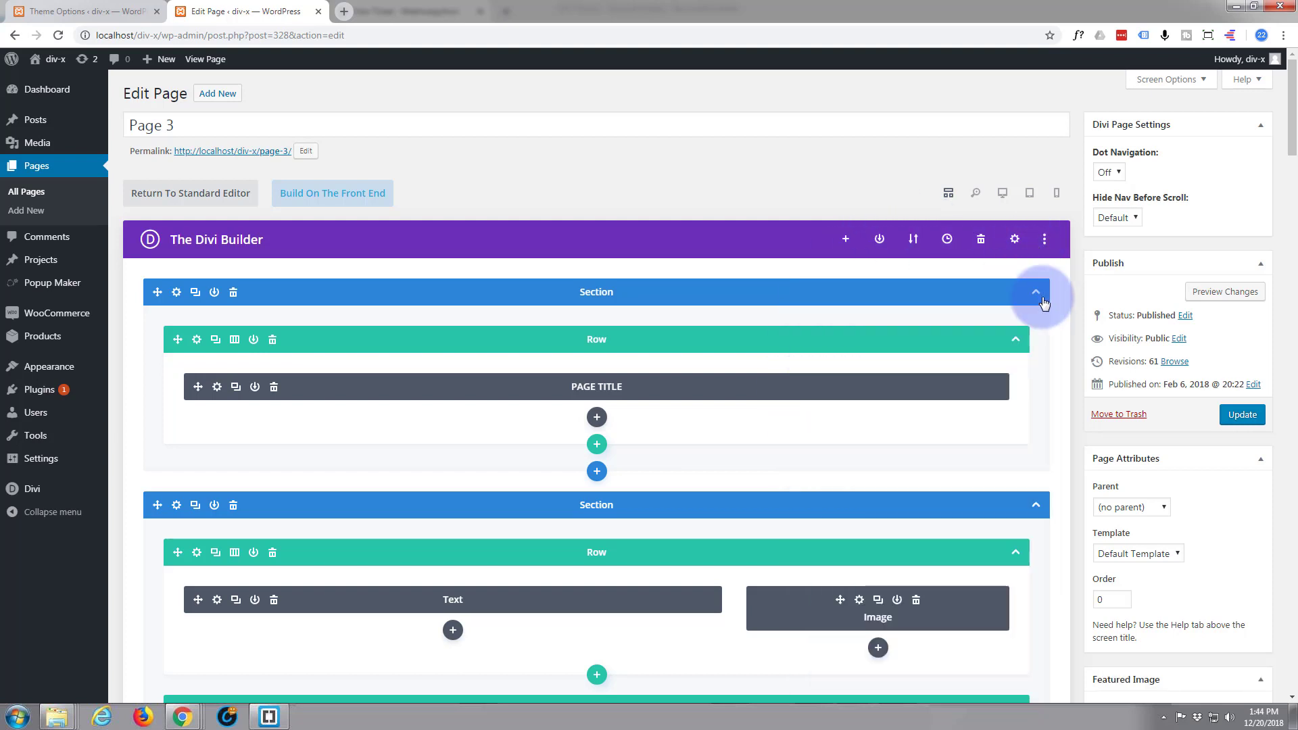
- Show Page 3 in desktop view and look through its number counter and call to action sections
click(1002, 195)
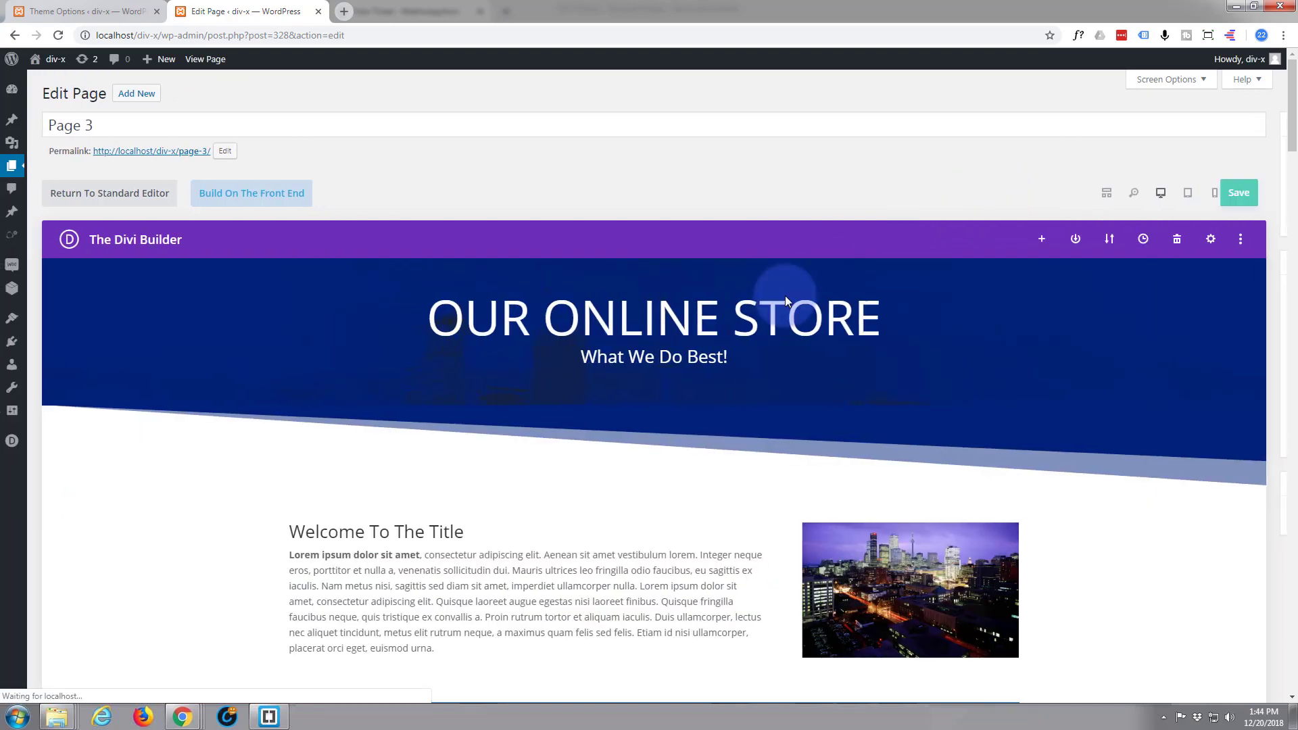
scroll(781, 294, down, 10)
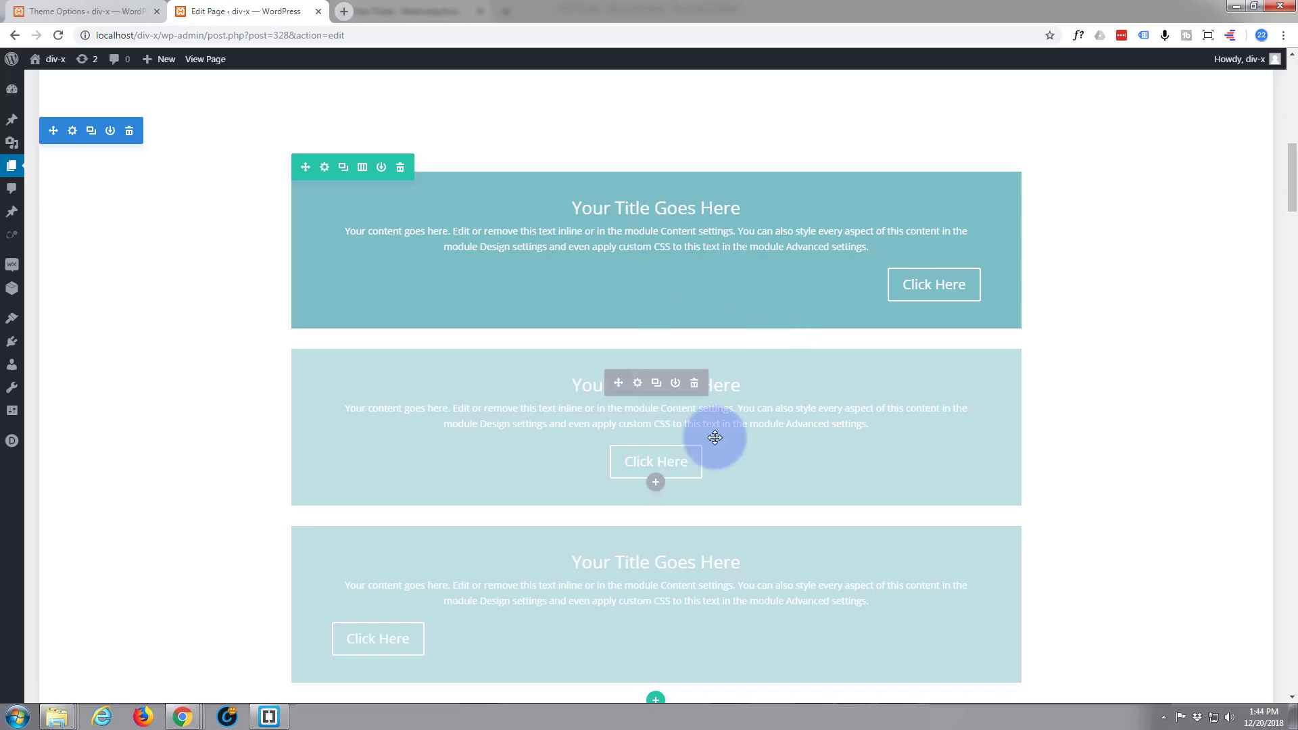
scroll(797, 530, down, 2)
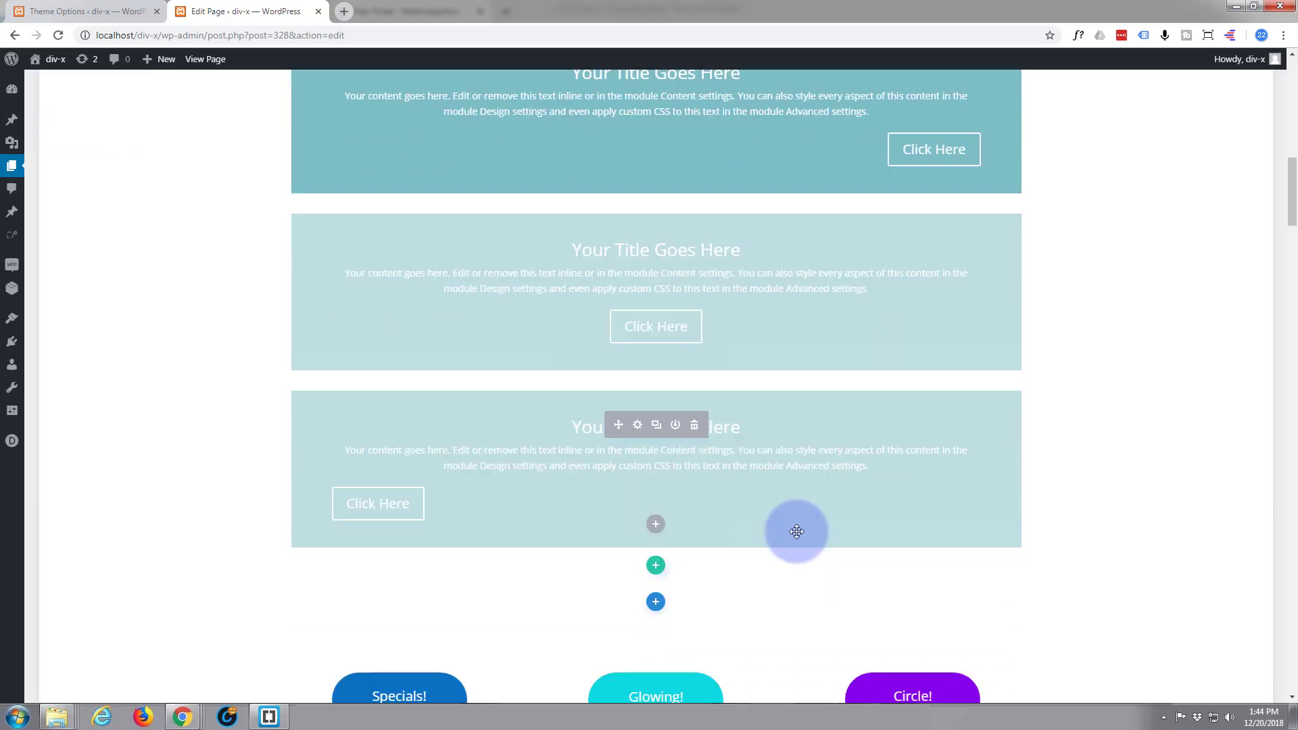
scroll(777, 505, up, 15)
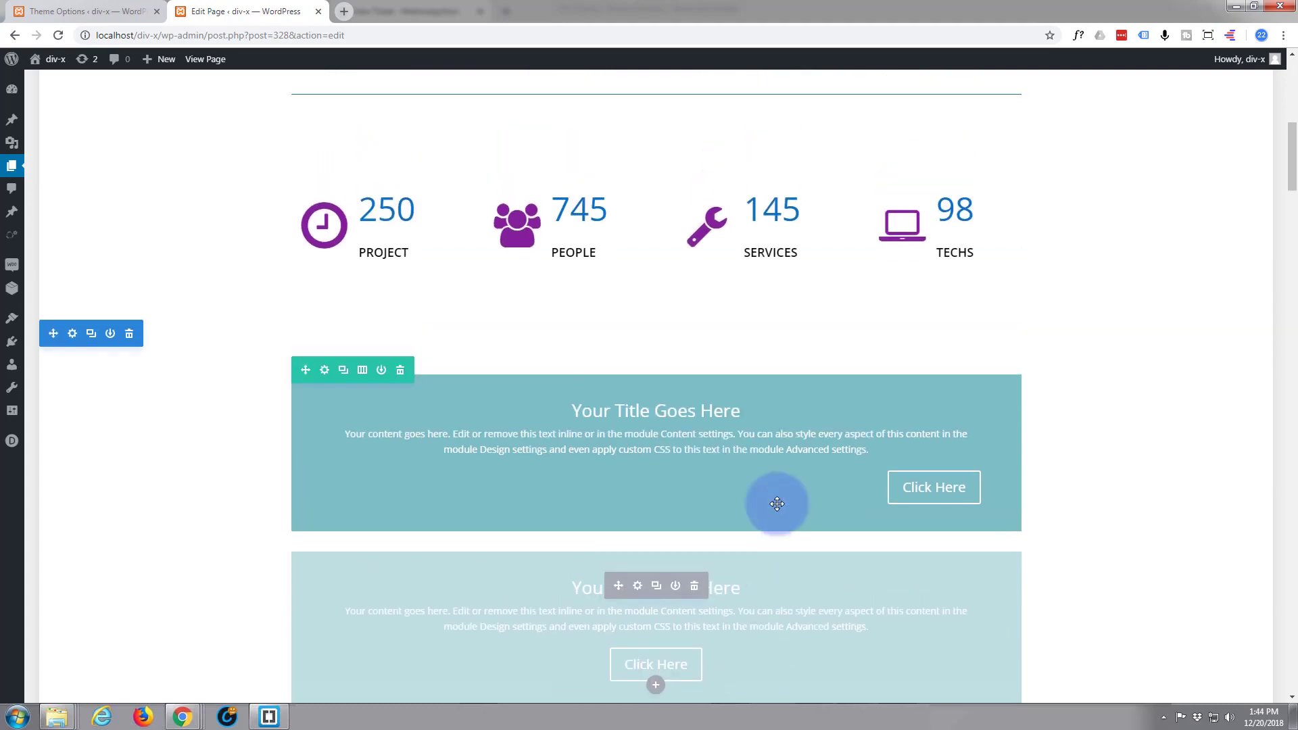
scroll(778, 398, up, 1)
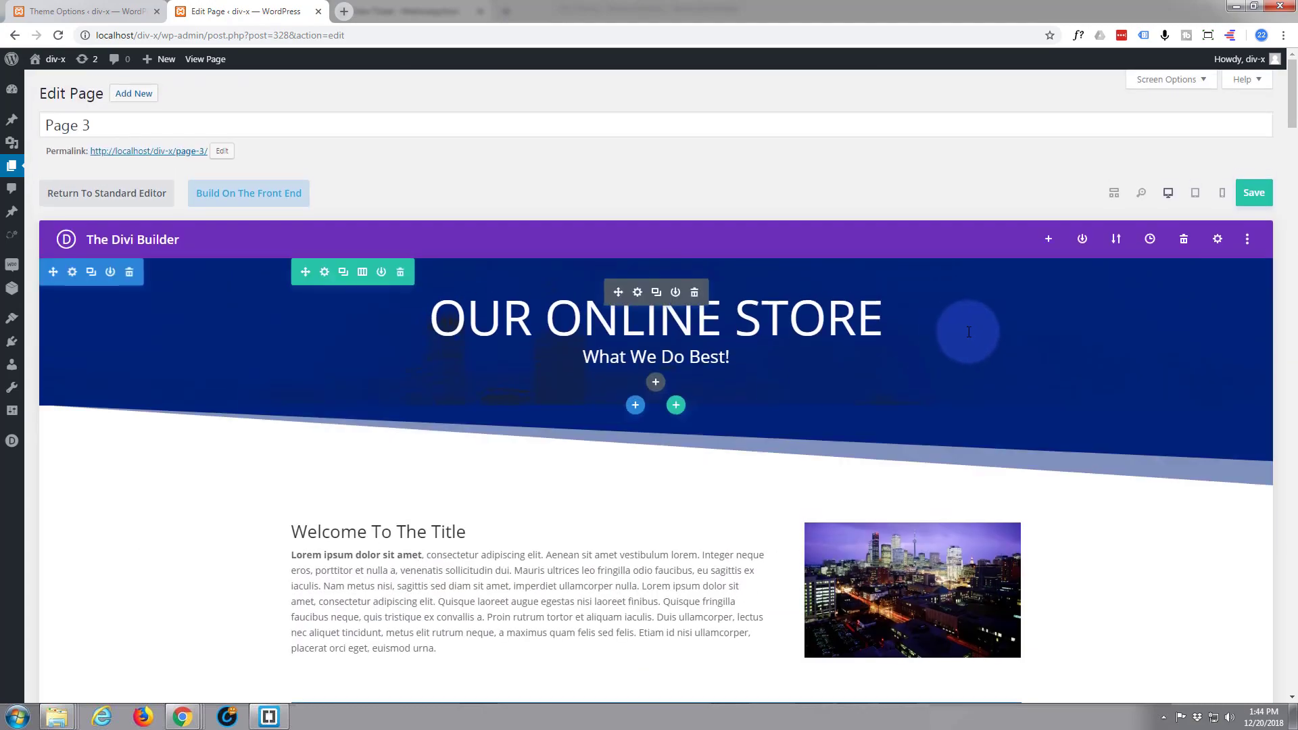
- Show Page 3 in tablet view and look over how its counters and call to action blocks are laid out
click(1195, 192)
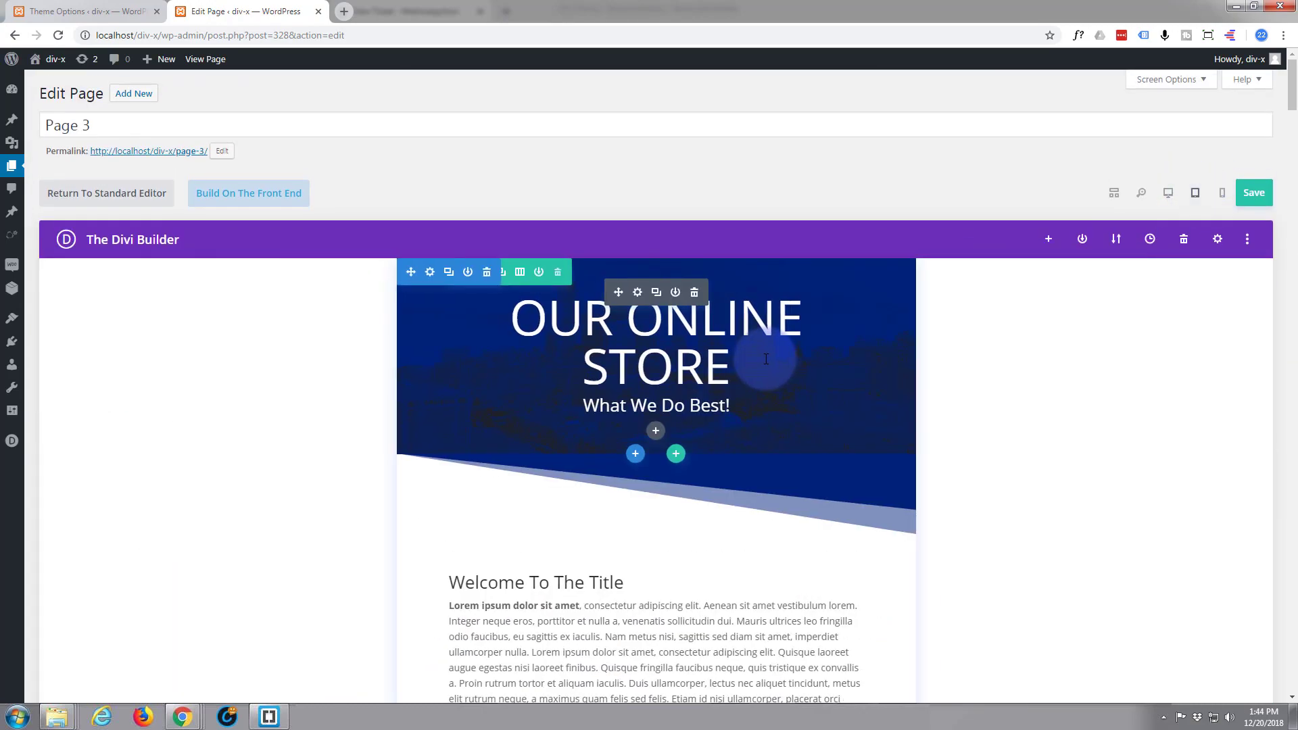
scroll(771, 361, down, 6)
scroll(764, 359, down, 11)
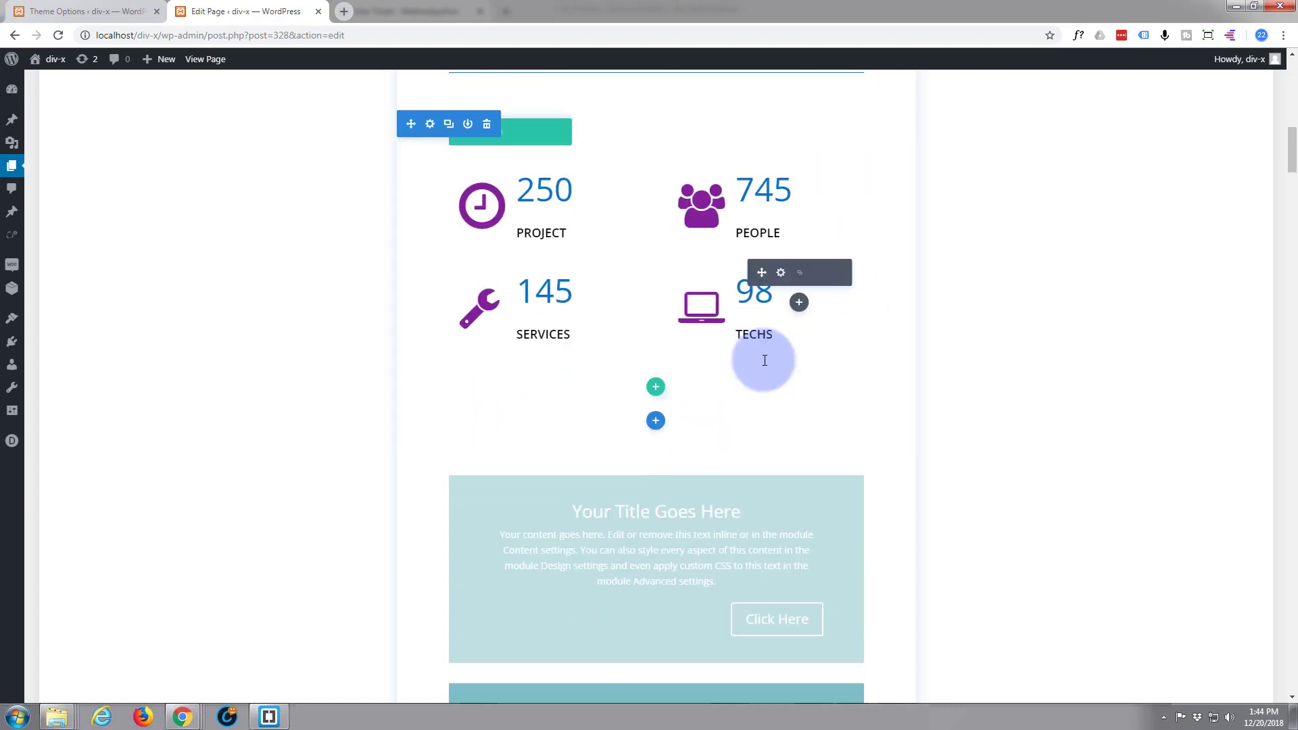
scroll(805, 419, down, 3)
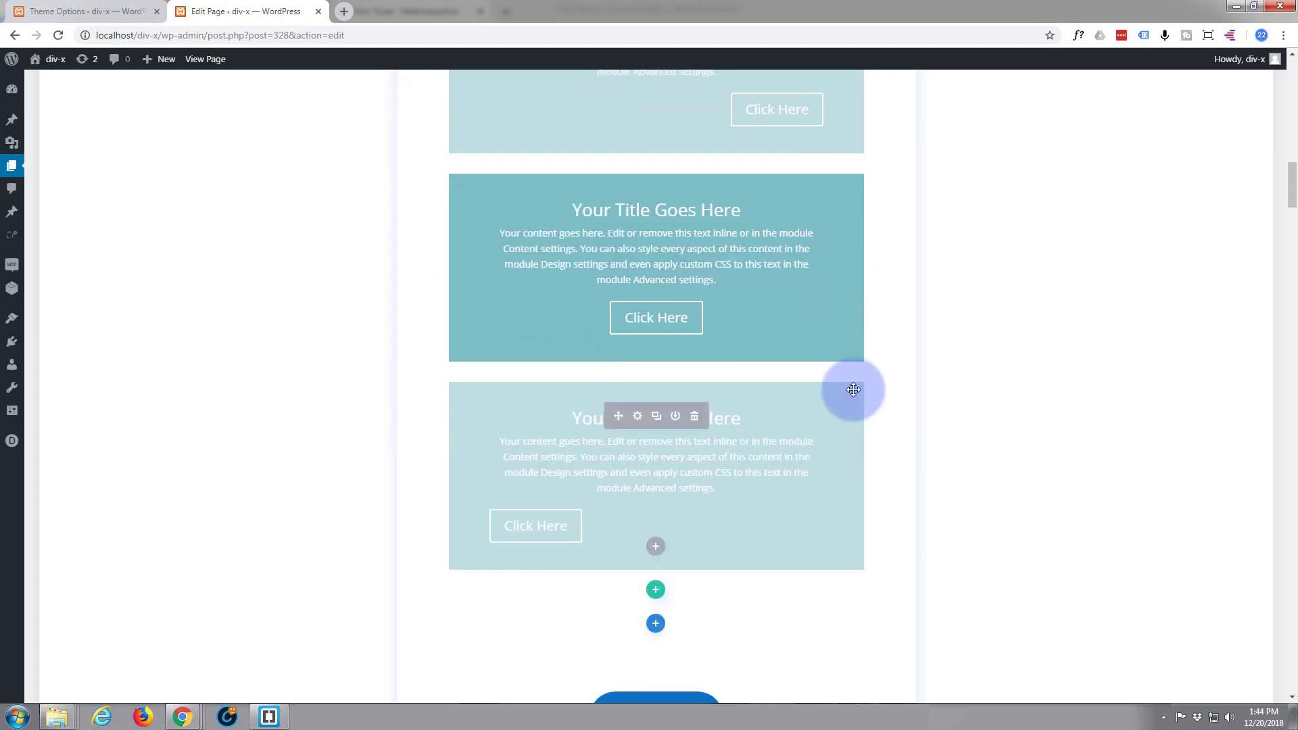
scroll(879, 351, up, 11)
scroll(917, 301, up, 10)
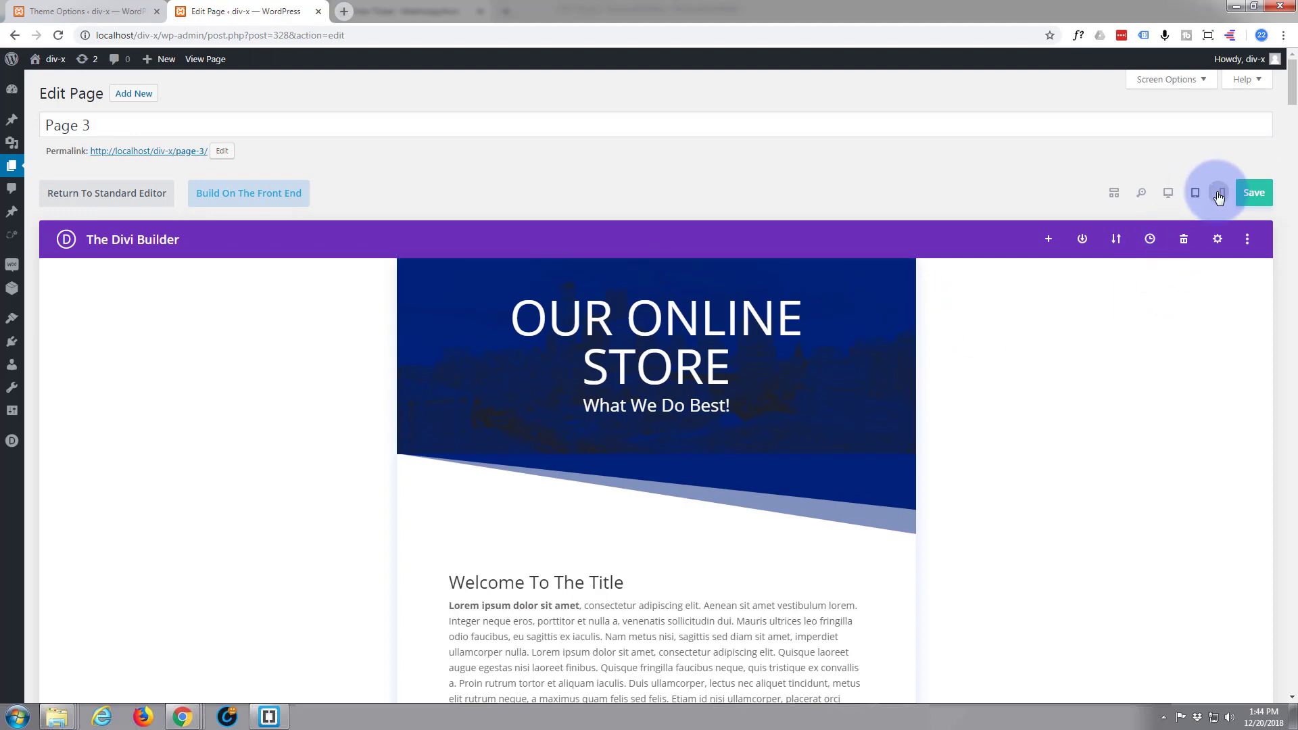
- Show Page 3 in phone view and look through its call to action blocks, buttons and the sections below them
click(1218, 195)
scroll(689, 372, down, 6)
scroll(699, 386, down, 15)
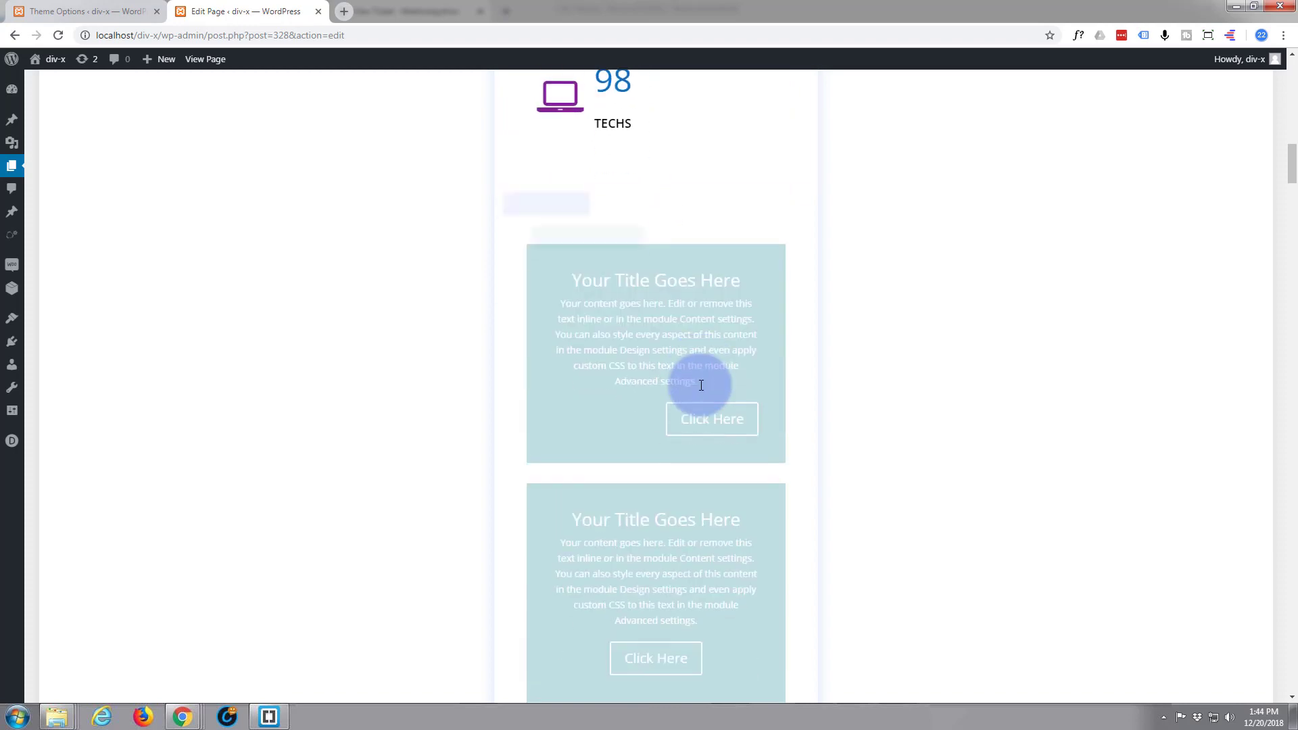
scroll(701, 385, down, 7)
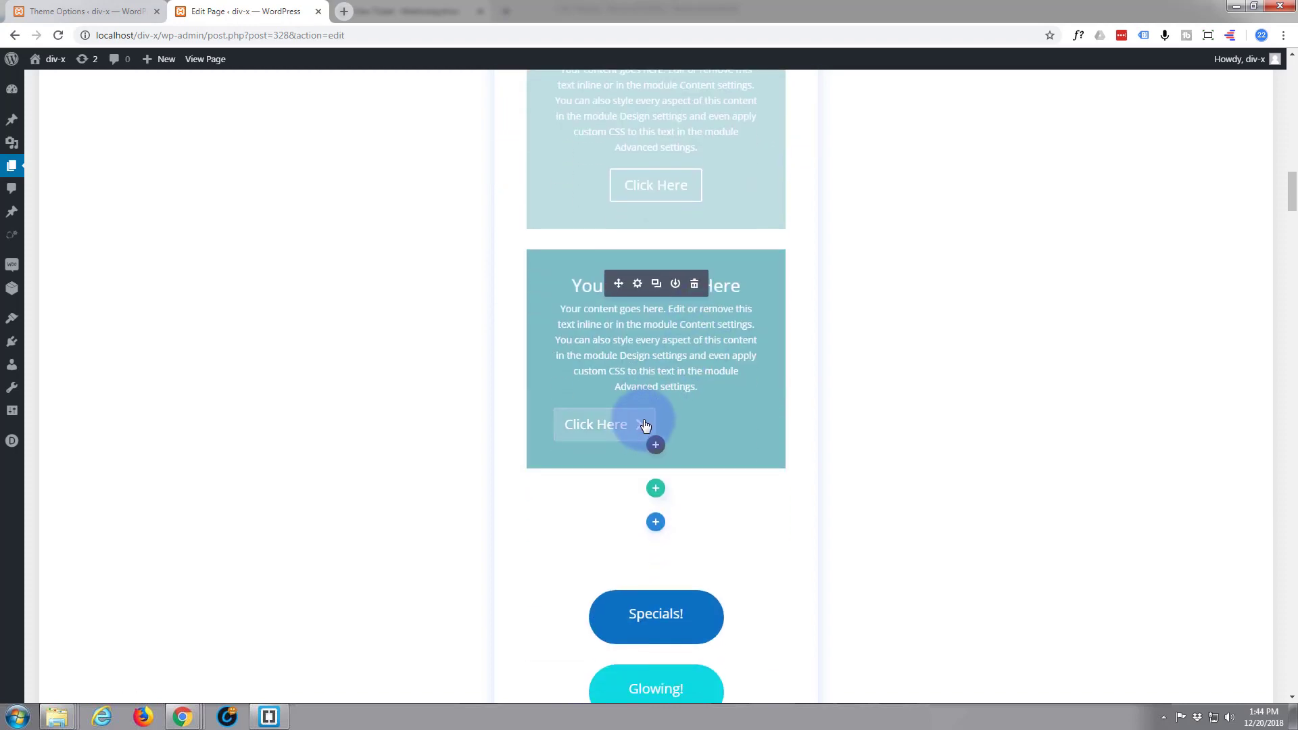
scroll(644, 424, down, 13)
scroll(643, 419, down, 3)
scroll(644, 419, up, 12)
scroll(643, 419, up, 20)
scroll(644, 419, up, 10)
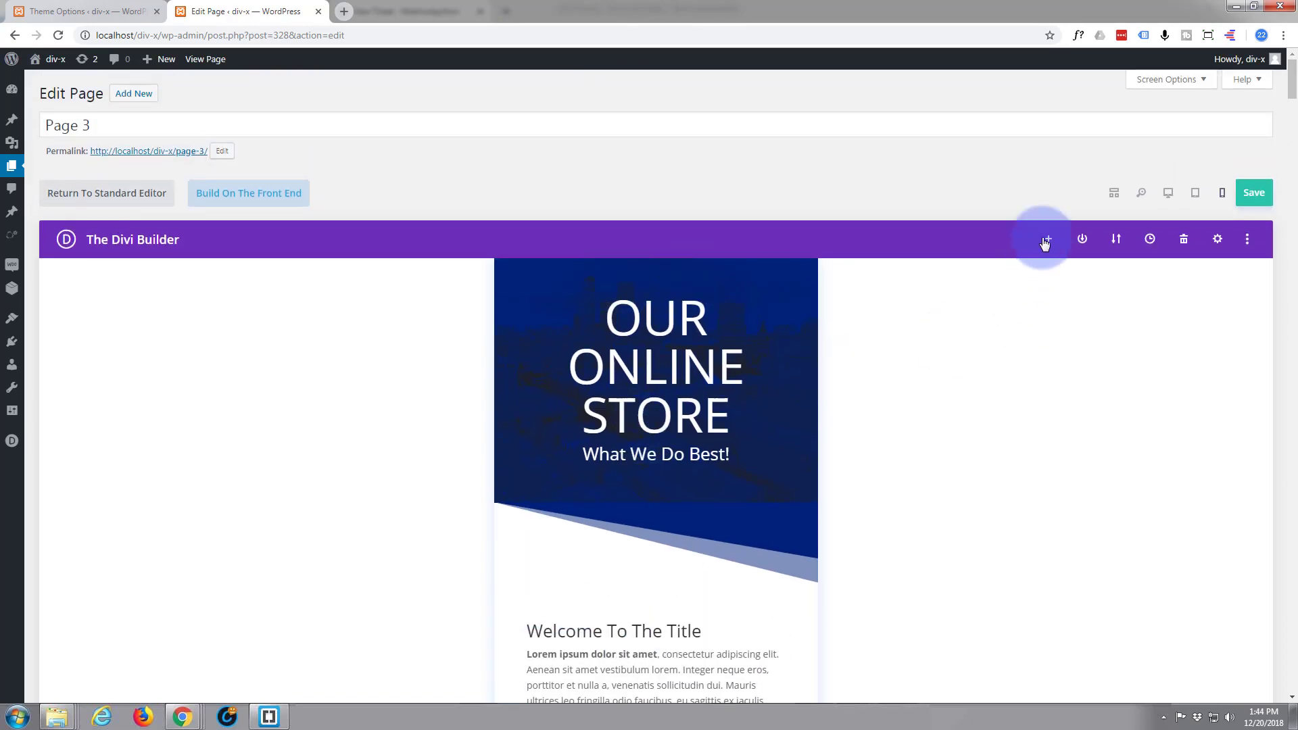
- Return Page 3 to wireframe view and look over its divider, number counter and call to action modules
click(958, 265)
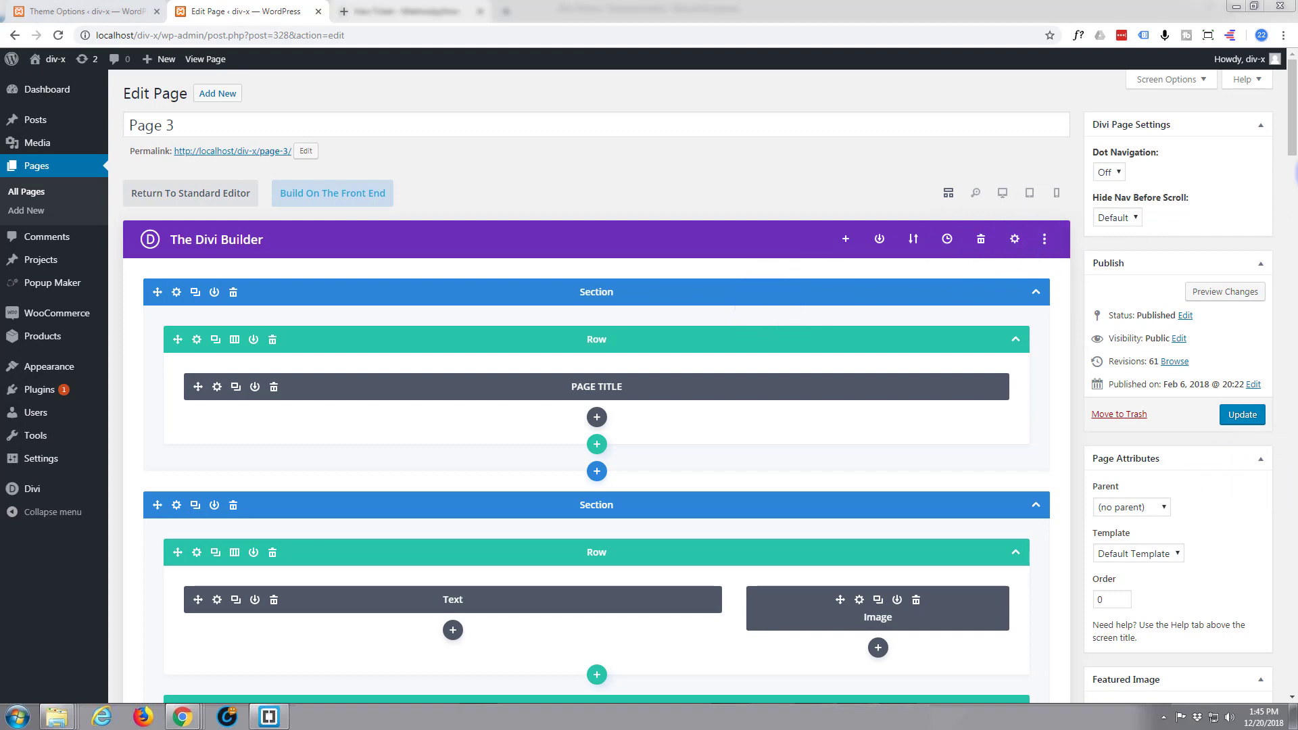
scroll(573, 242, down, 5)
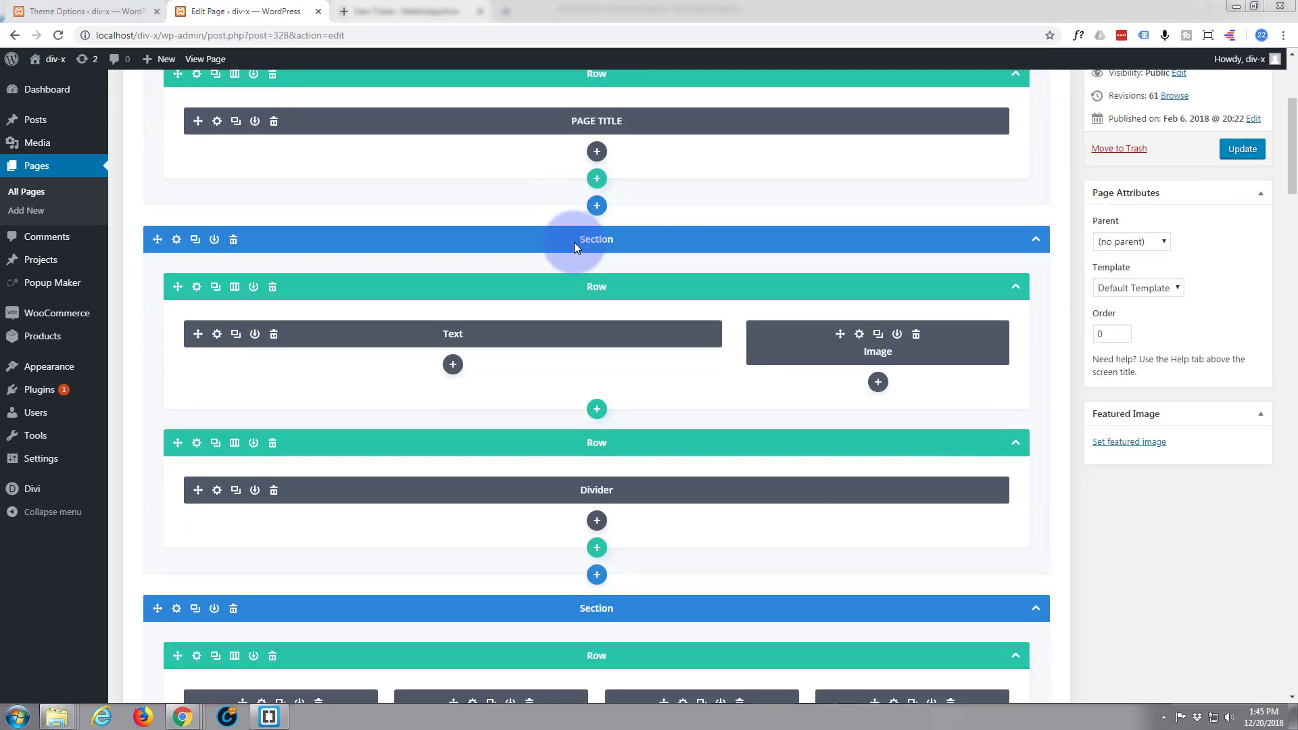
scroll(574, 244, down, 3)
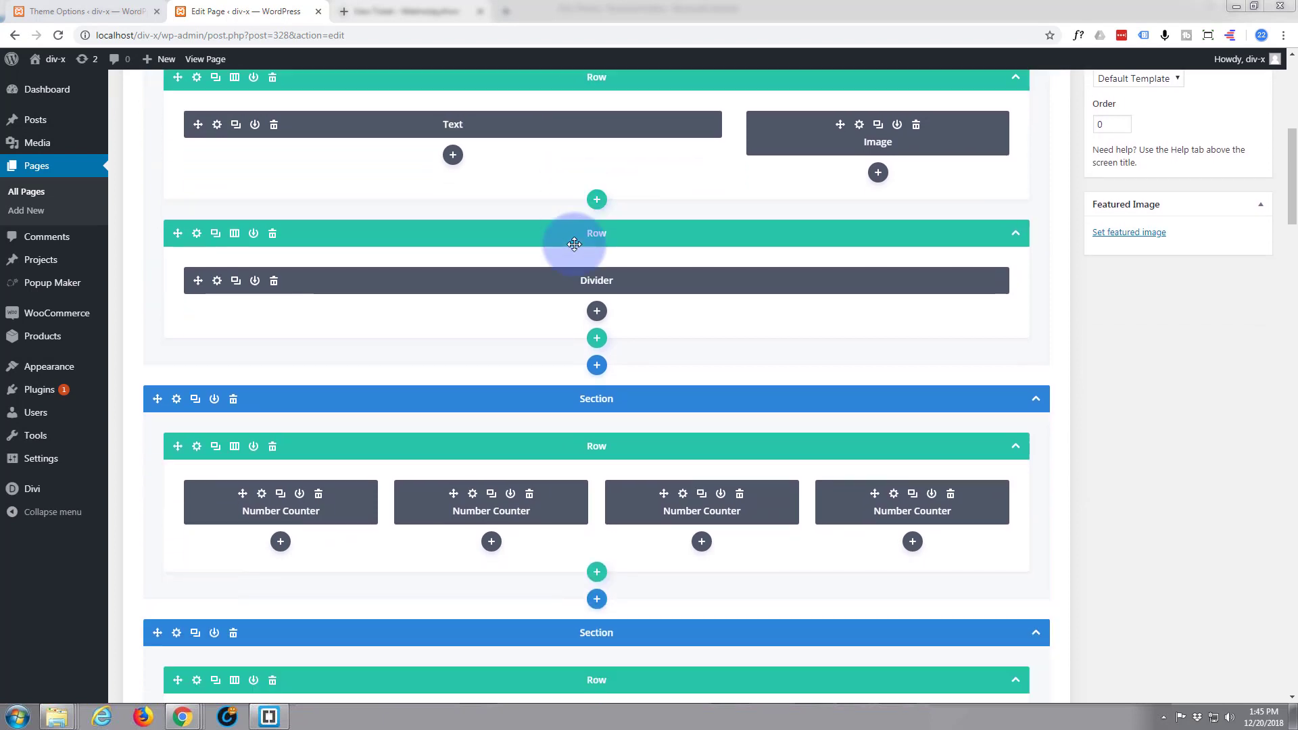
scroll(574, 244, down, 1)
scroll(571, 245, down, 1)
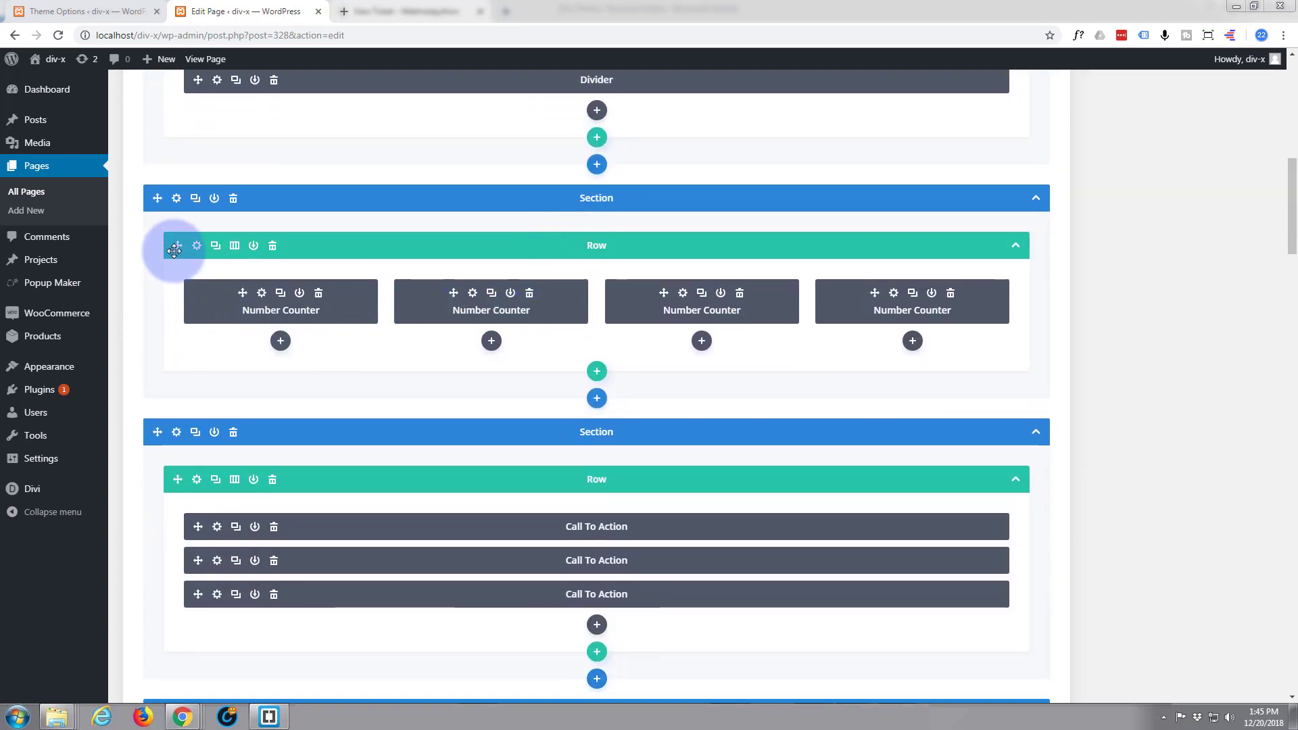
- Copy Page 3's row of four number counters and open page 2 for editing, leaving Page 3 without saving
right_click(421, 246)
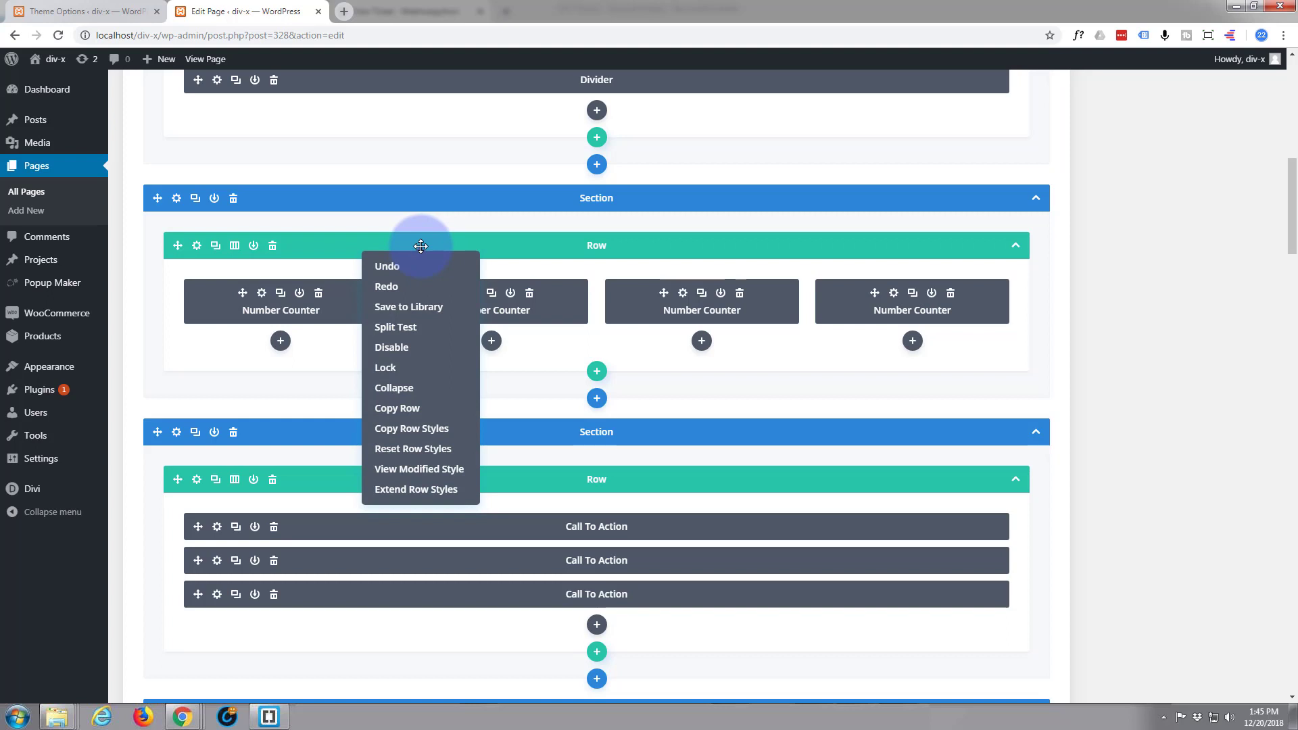
click(406, 408)
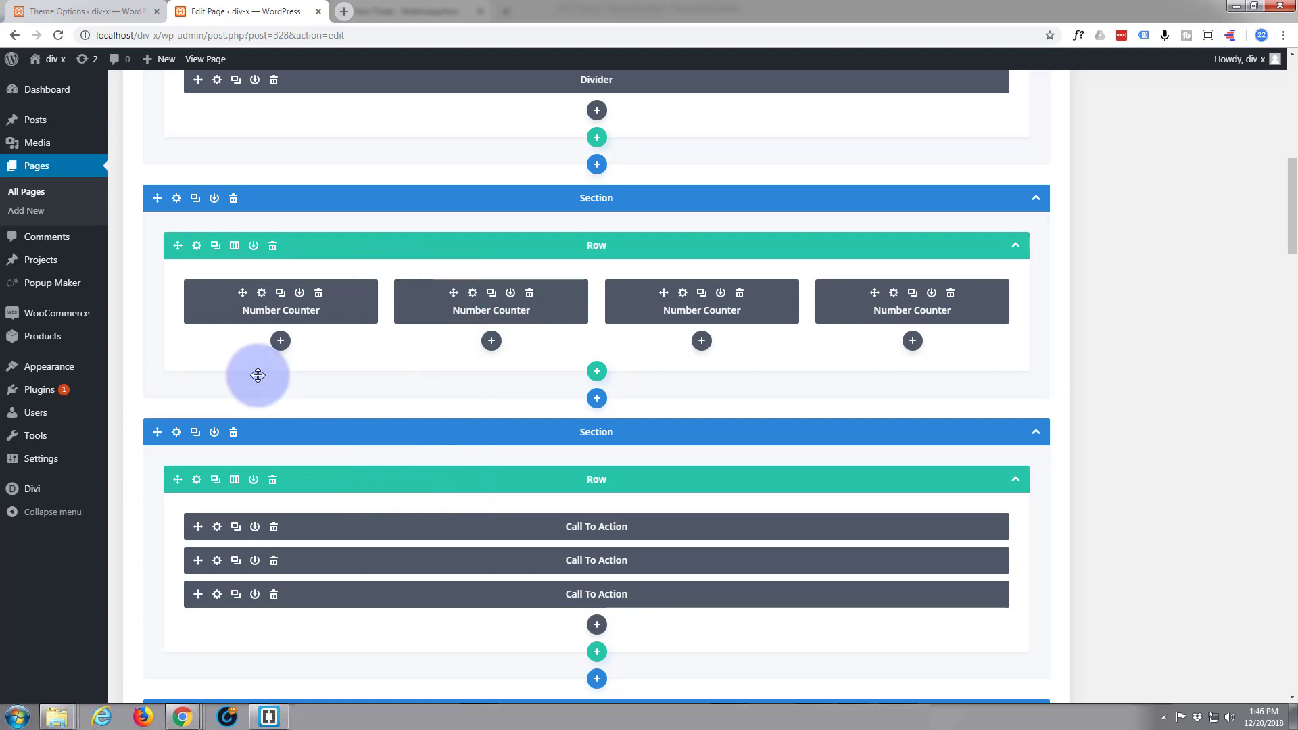
click(36, 173)
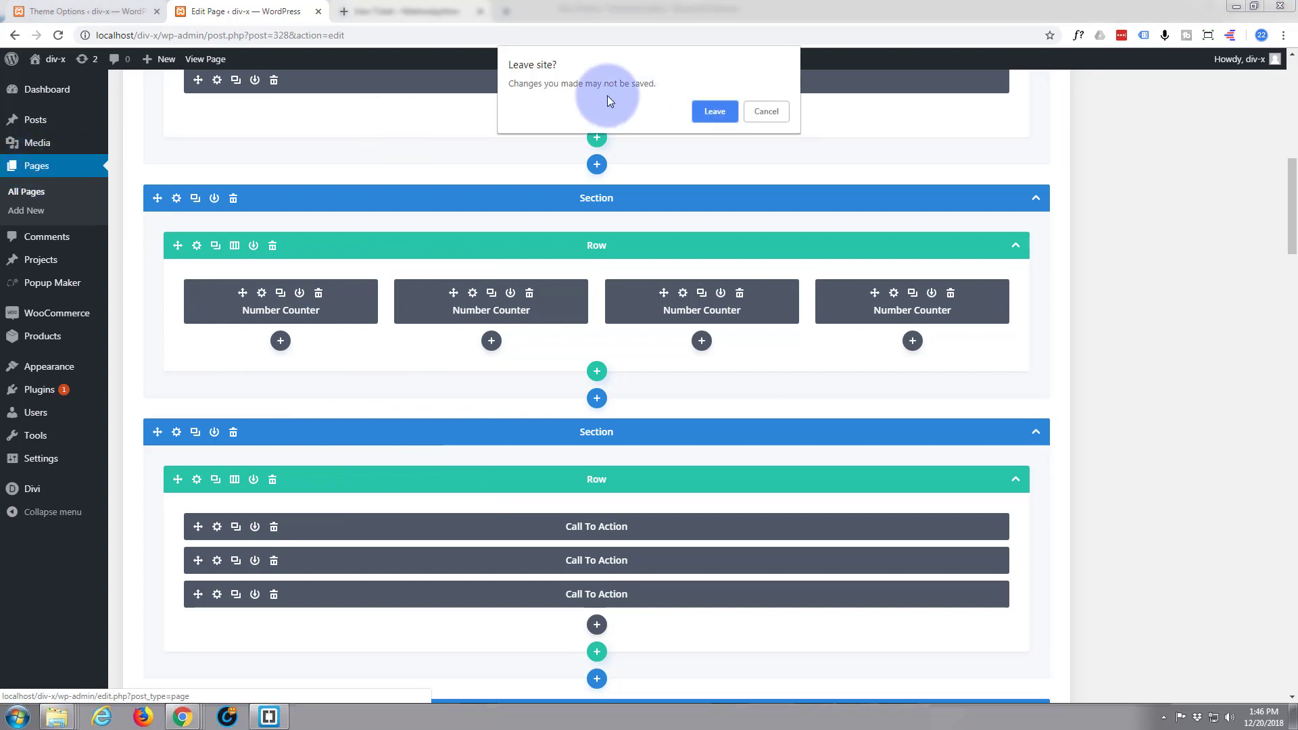
click(716, 112)
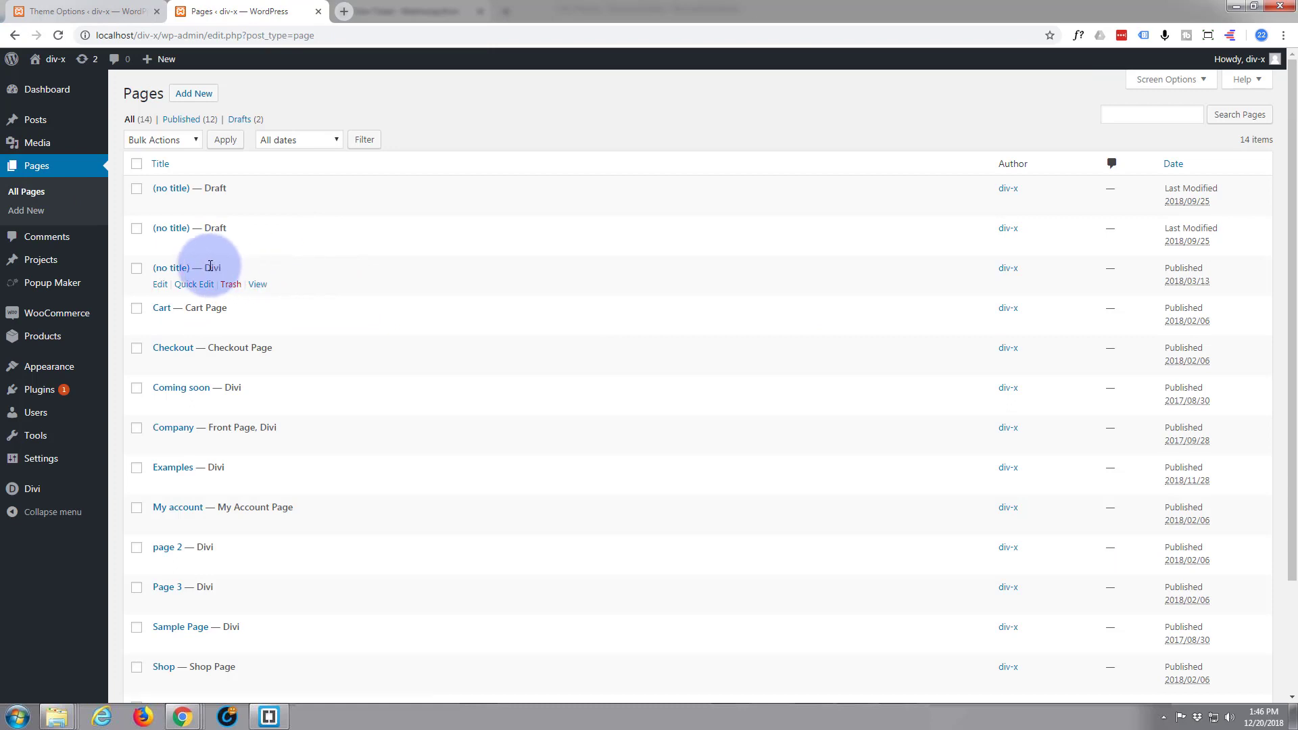
click(160, 565)
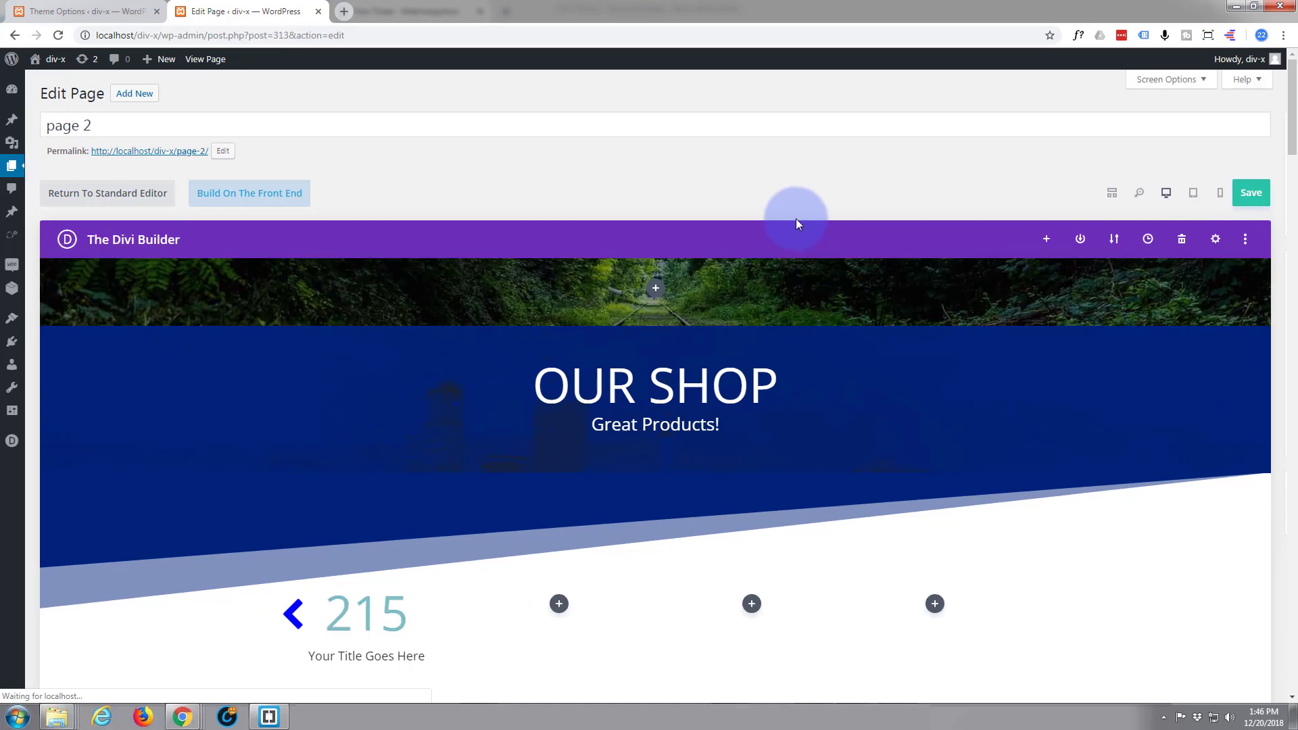
- Insert an empty single-column row below page 2's second icon row and paste the copied number counter row beneath it
scroll(797, 227, down, 9)
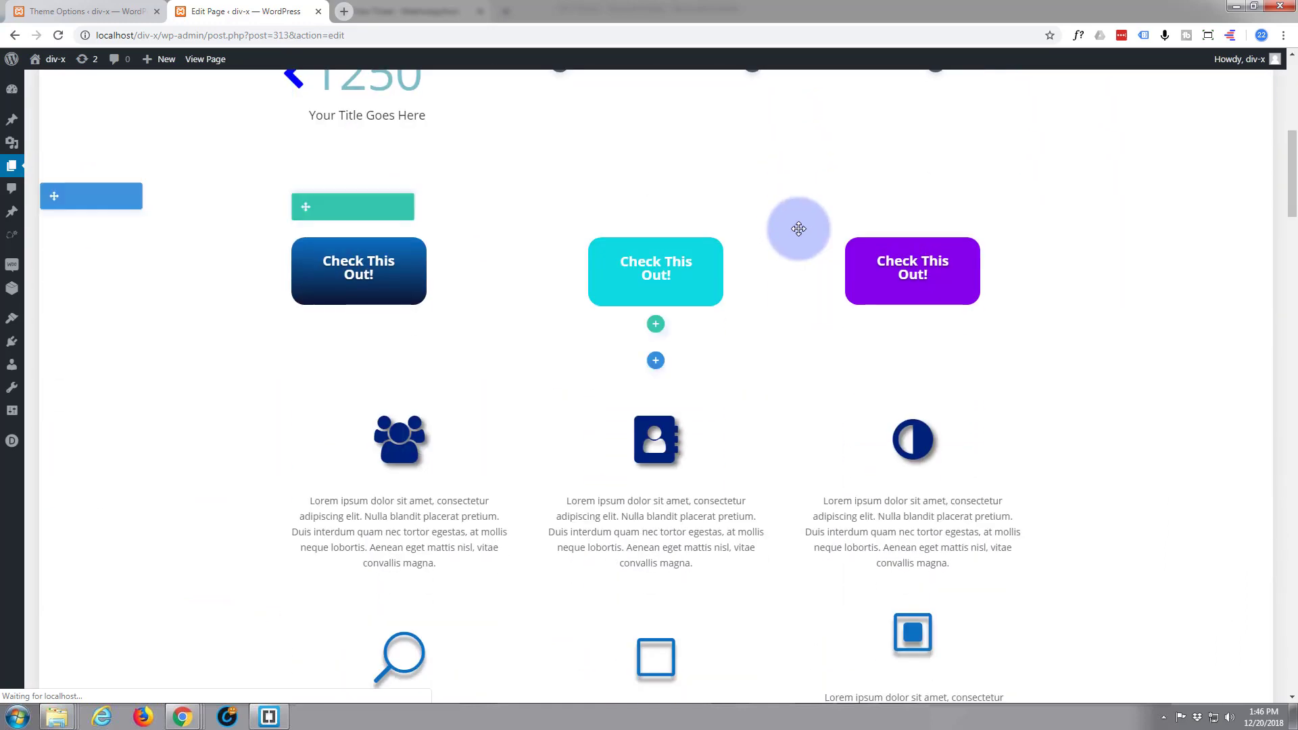
scroll(798, 227, down, 3)
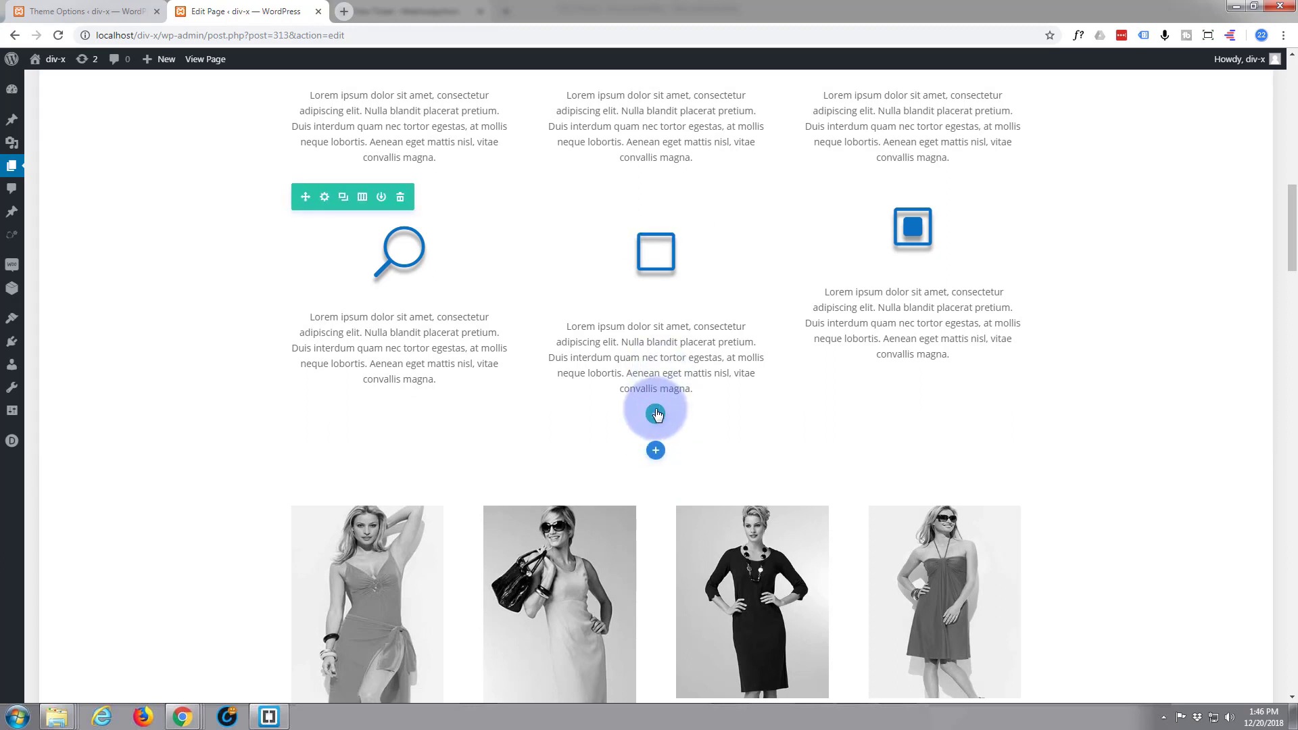
click(656, 415)
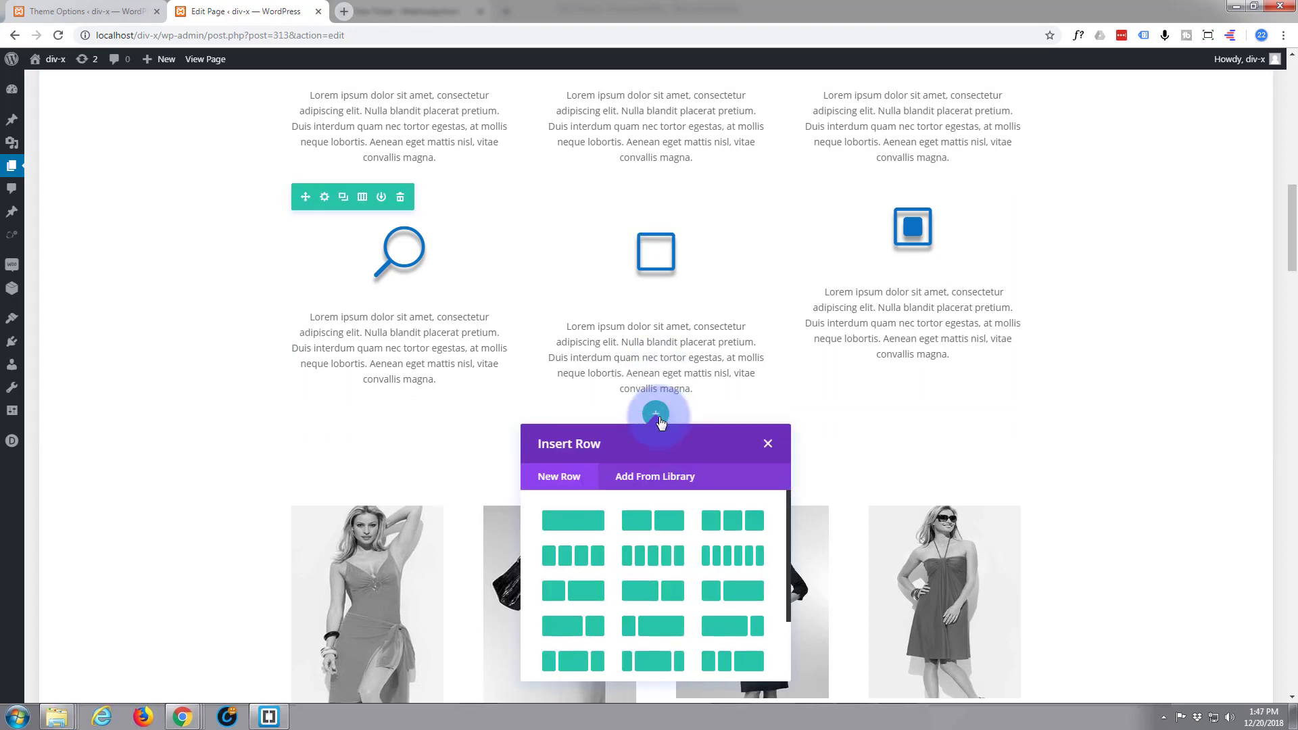
click(572, 518)
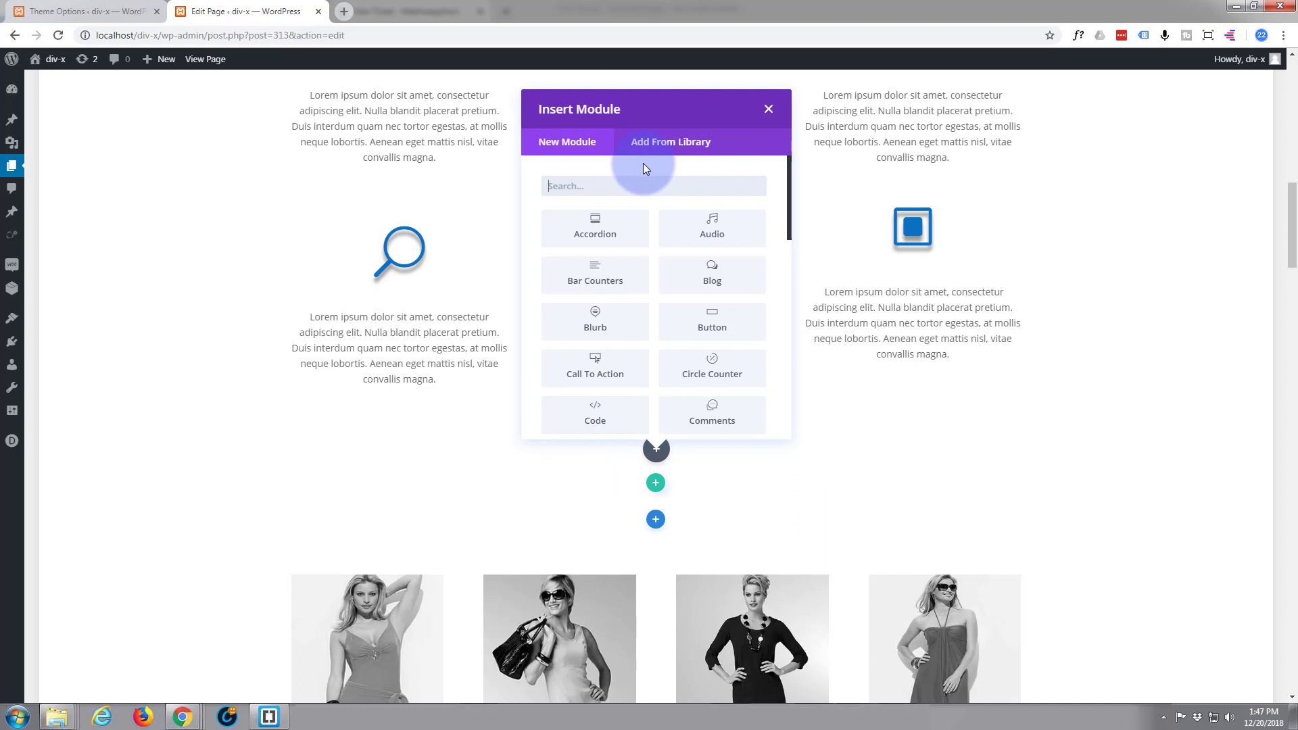
click(678, 464)
right_click(336, 440)
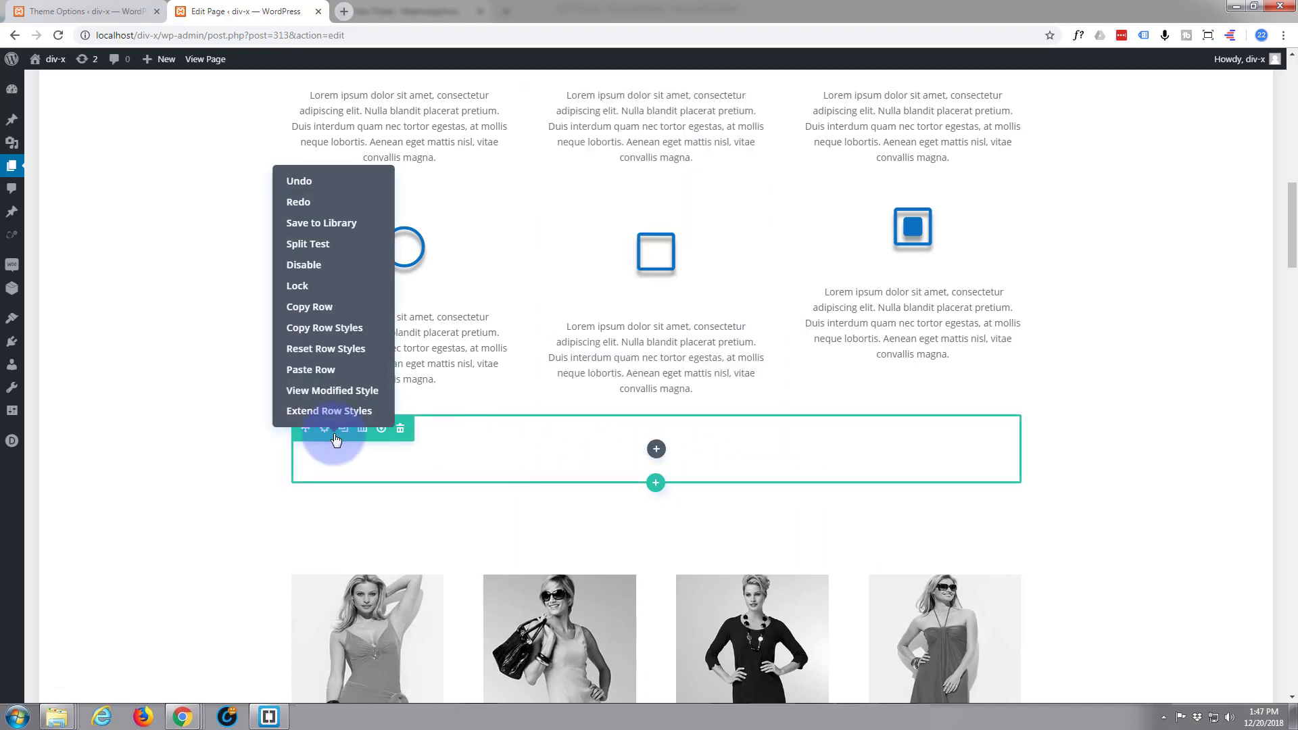
click(314, 371)
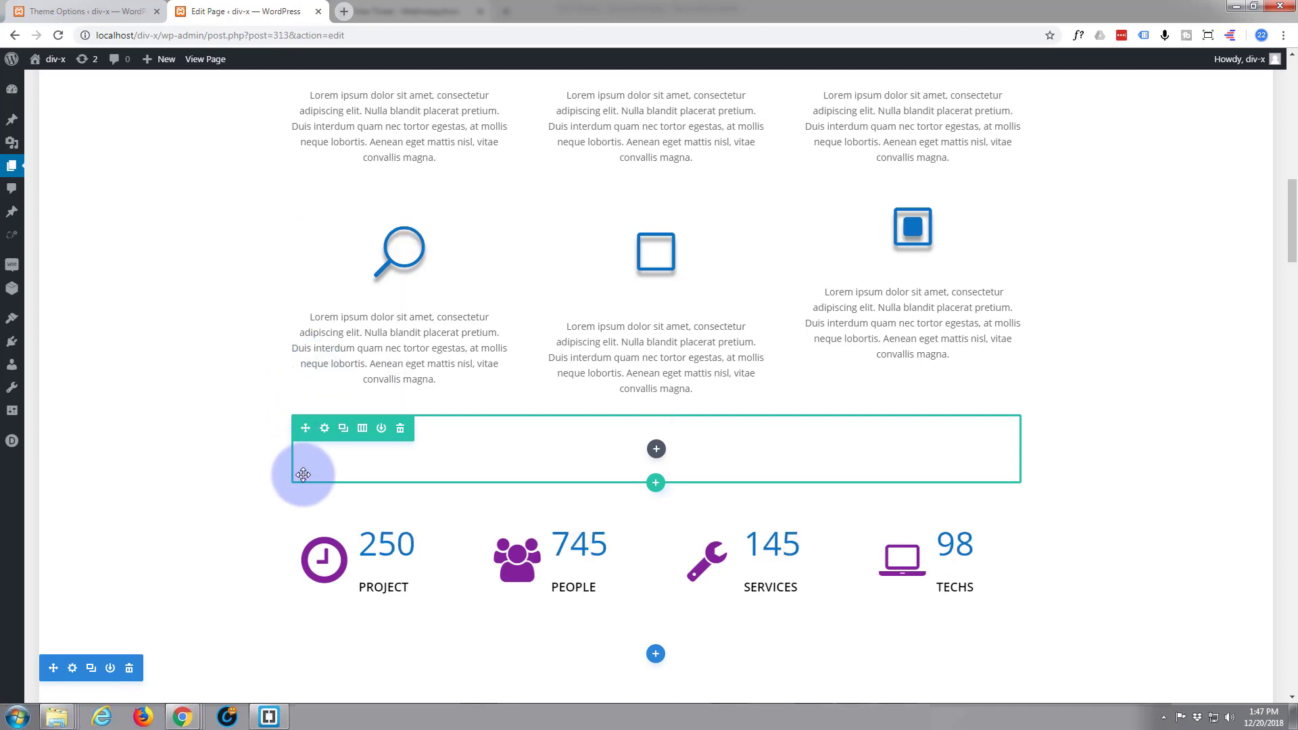
- Paste the copied number counter row two more times below the empty row
scroll(303, 472, down, 2)
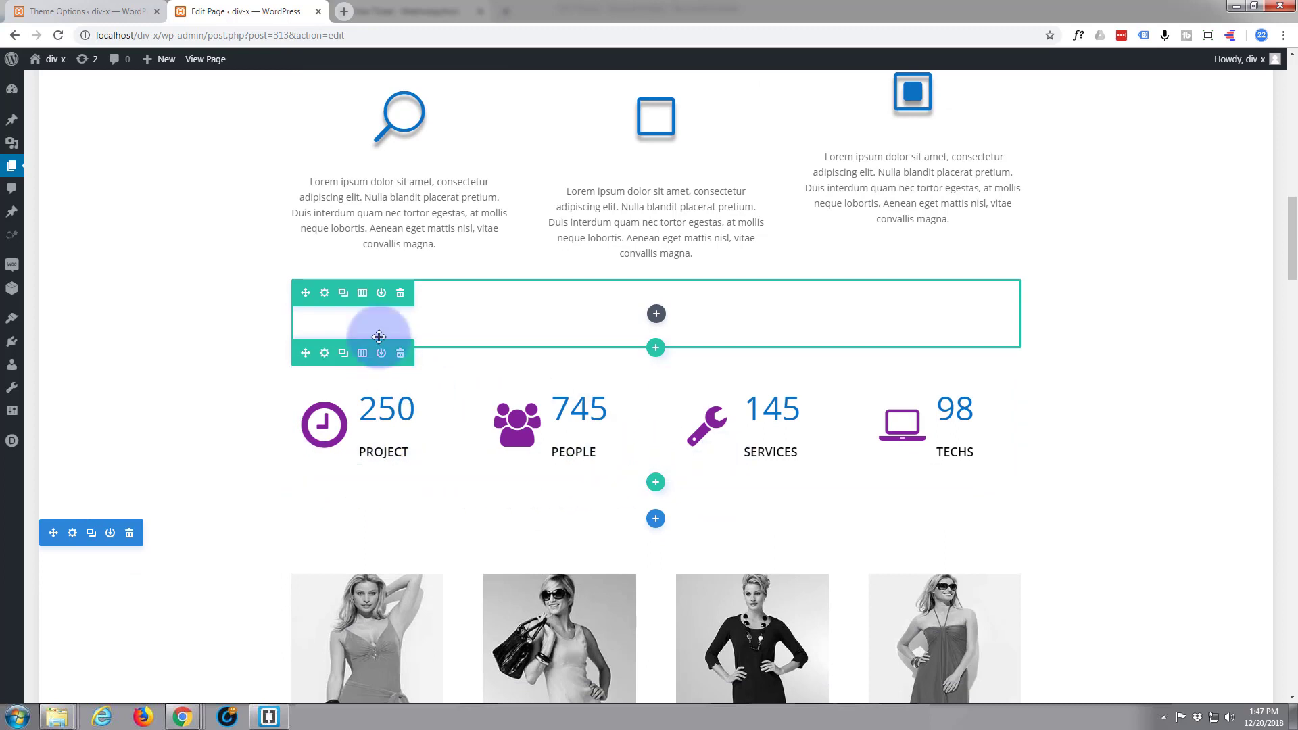
right_click(360, 304)
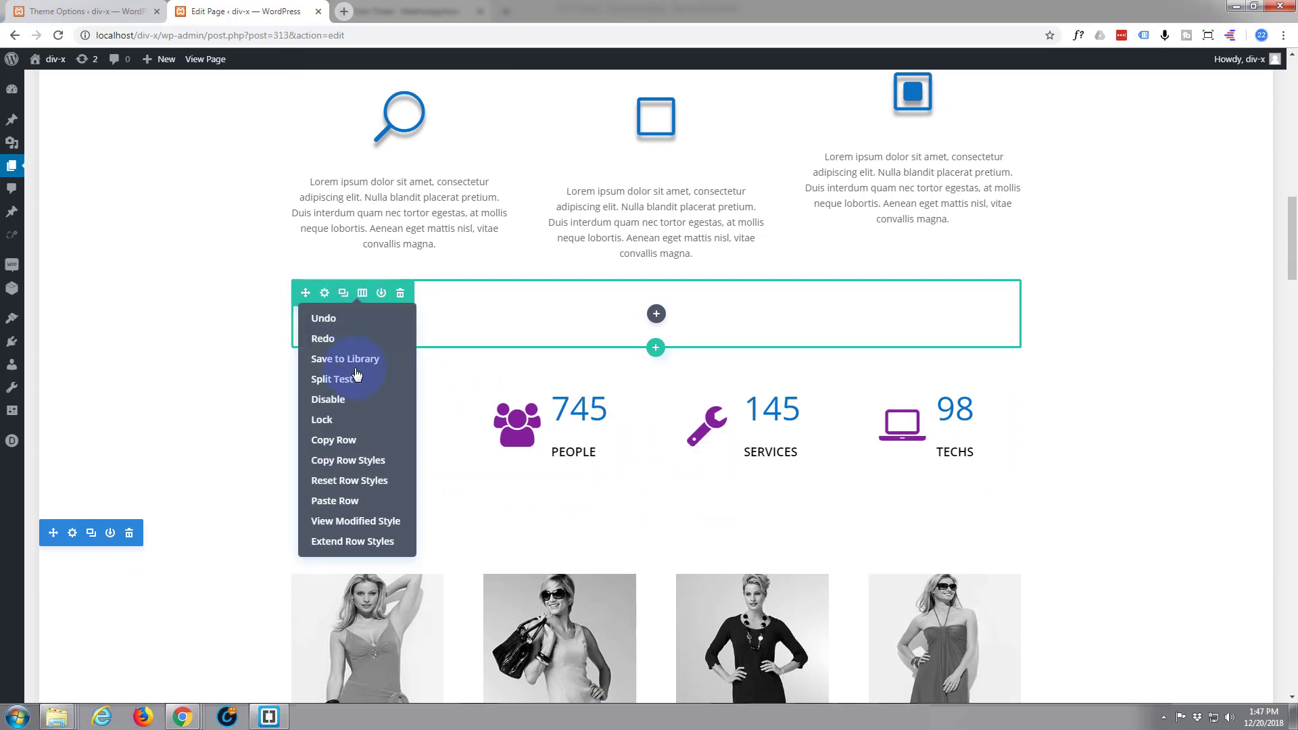
click(351, 503)
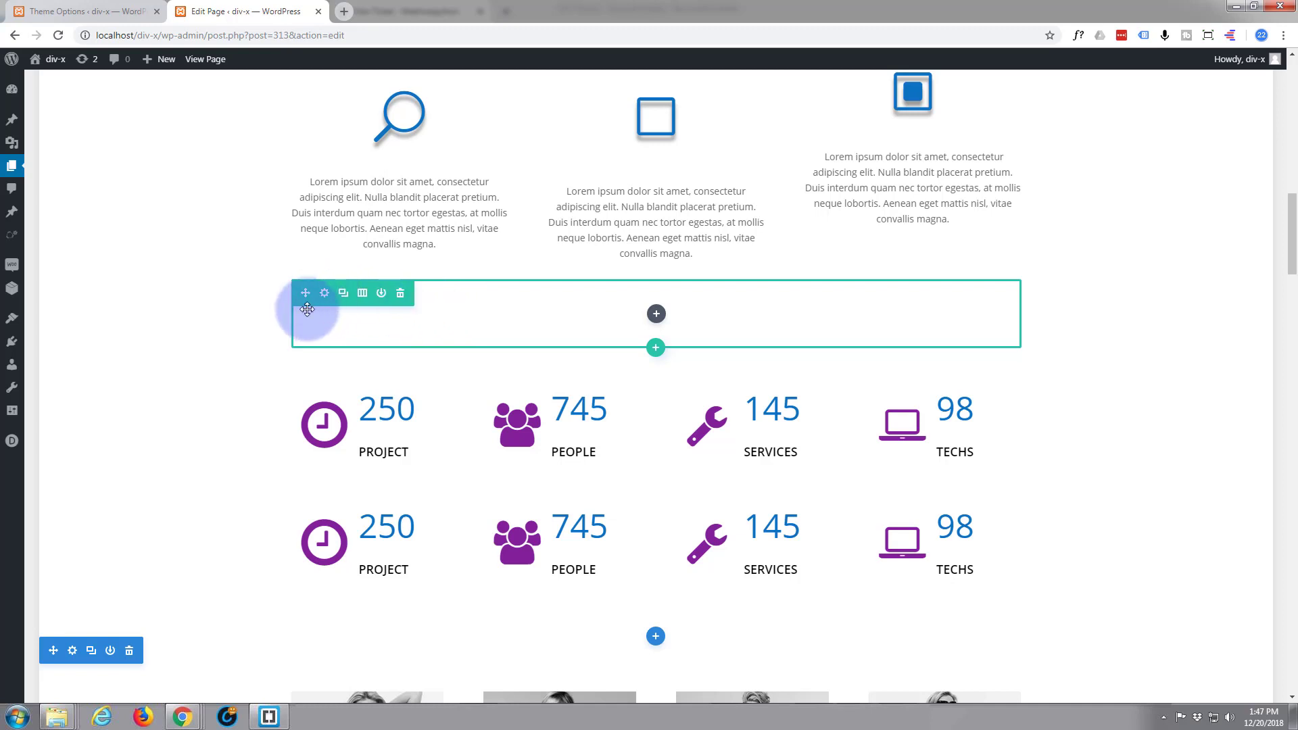
right_click(347, 305)
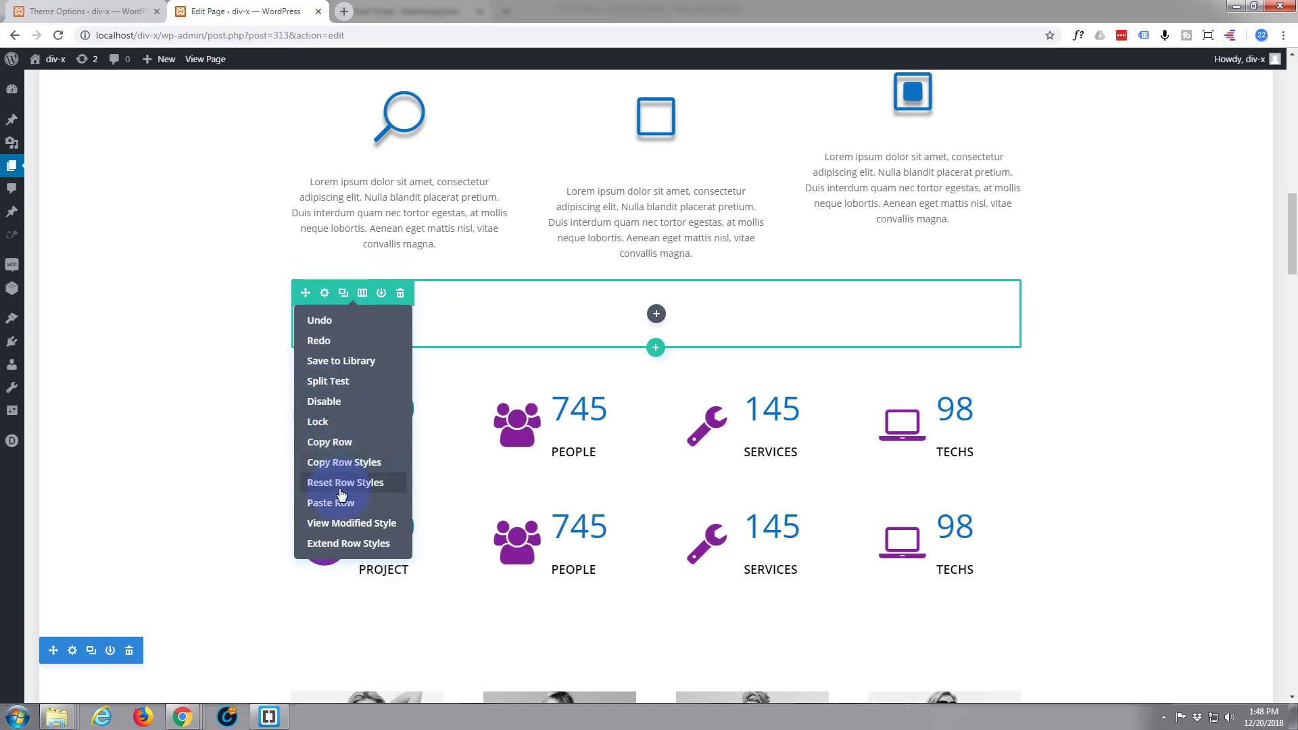
drag(336, 497, 281, 366)
scroll(280, 365, down, 2)
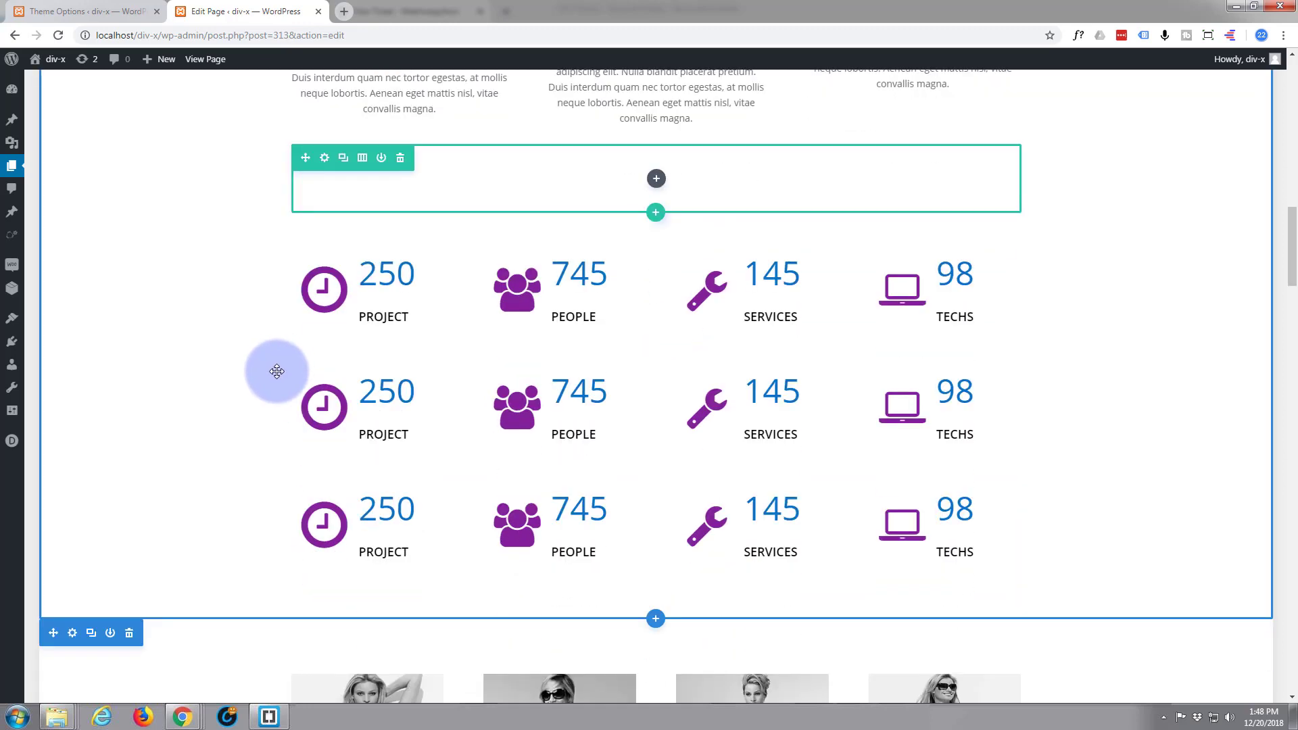
- Delete the empty single-column row and the two surplus number counter rows, keeping one pasted row
scroll(425, 225, up, 1)
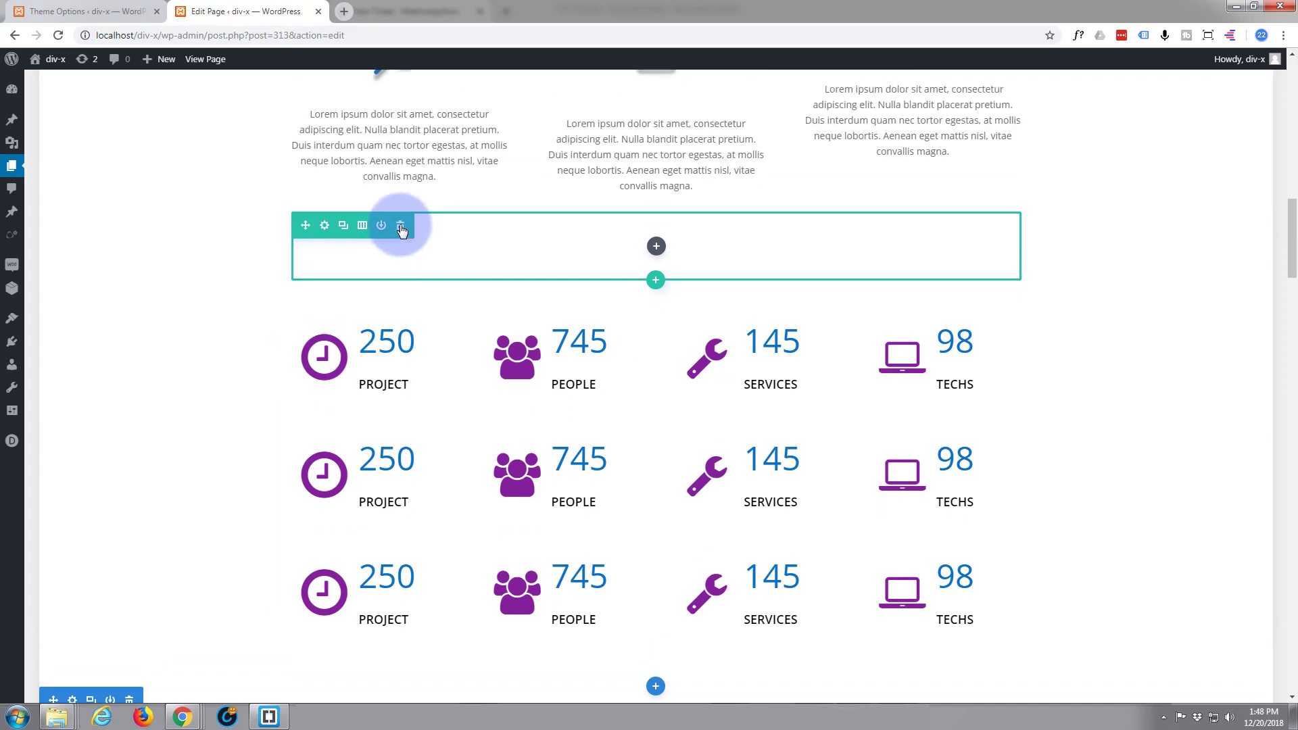
click(401, 226)
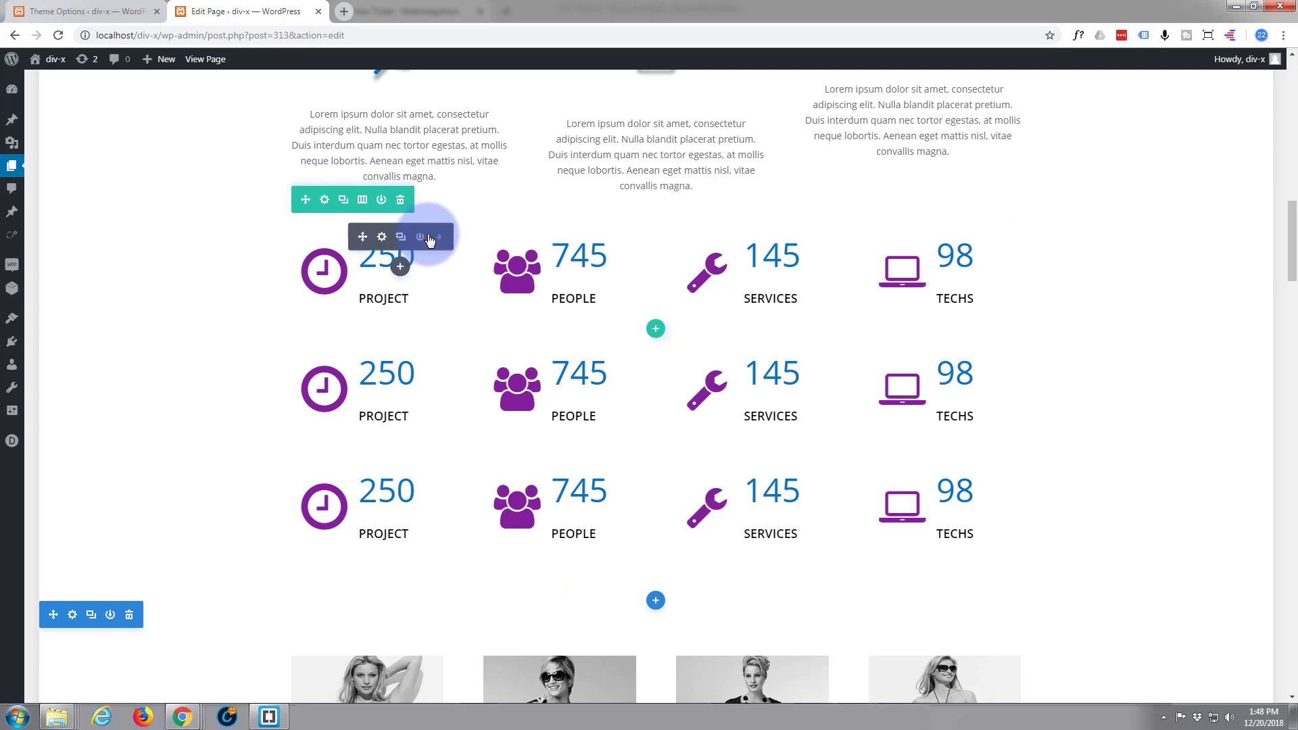
click(440, 240)
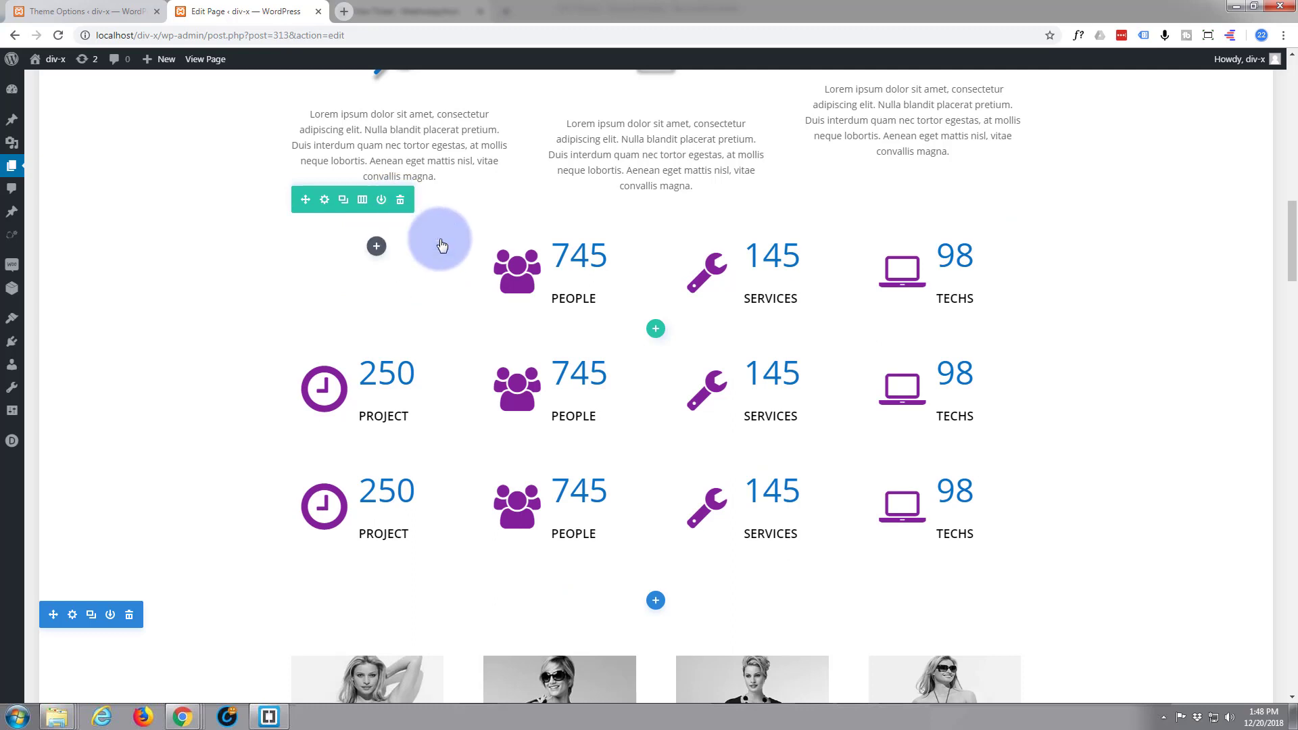
click(401, 203)
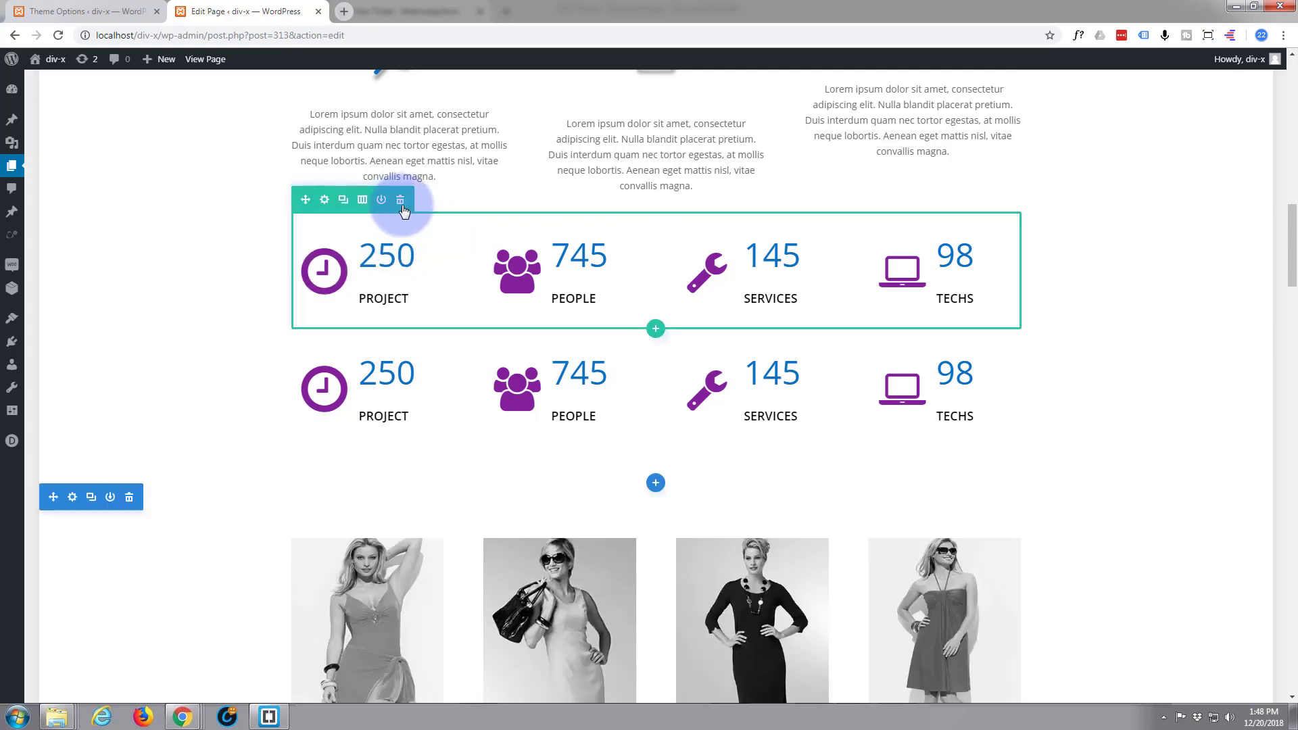
click(401, 201)
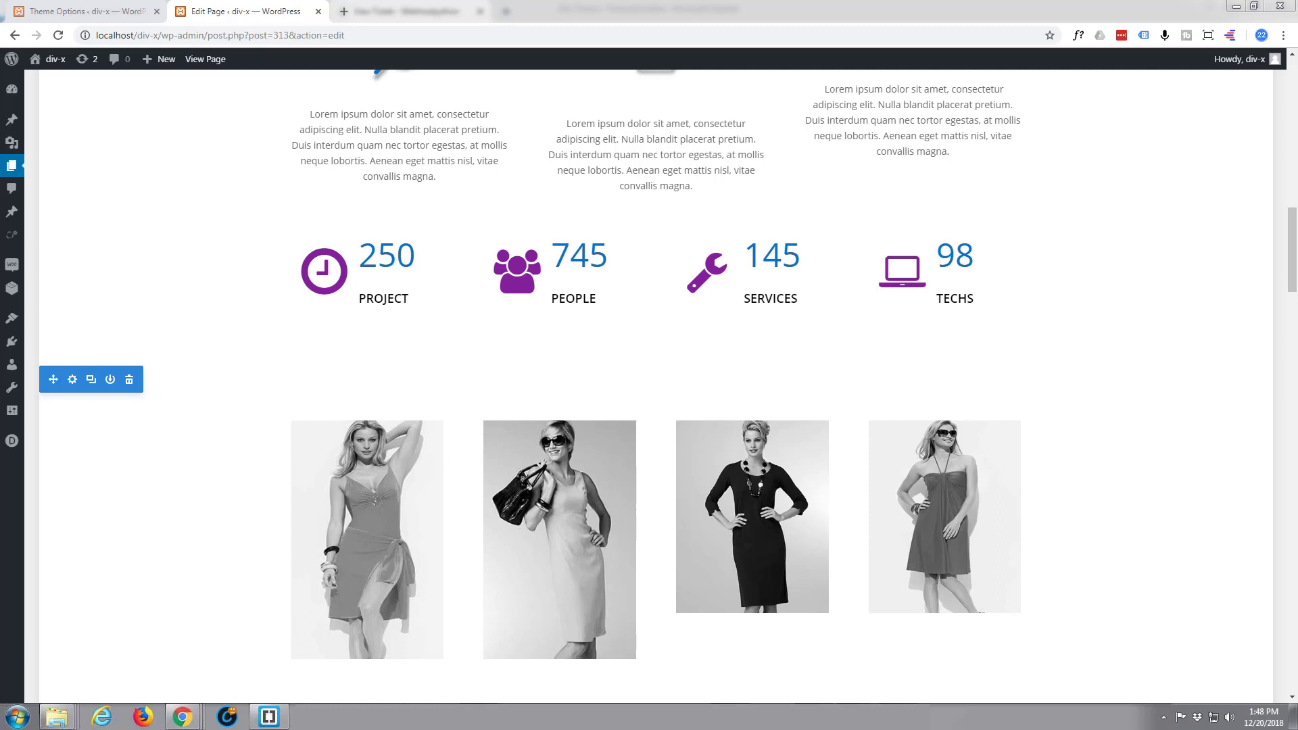
- Show page 2 in wireframe view and look over its first sections around the page title module
scroll(1005, 298, up, 2)
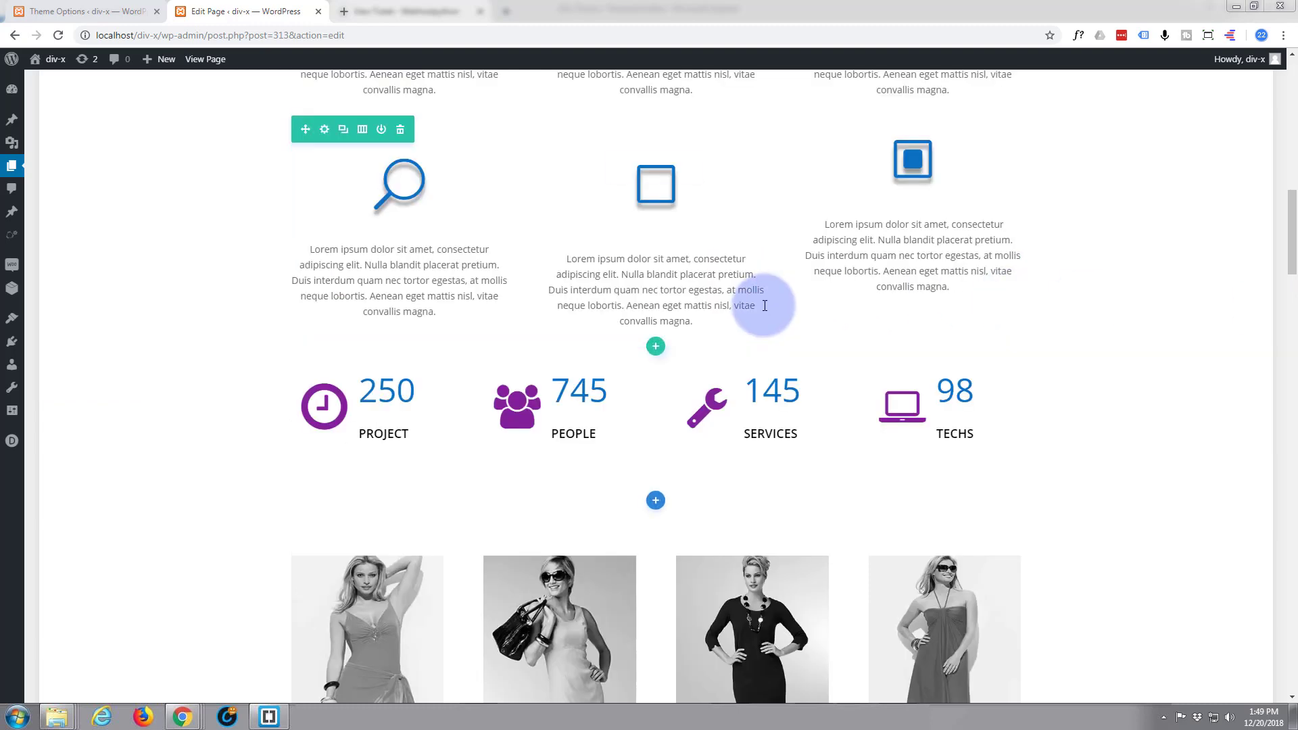
scroll(764, 305, up, 6)
scroll(764, 306, up, 9)
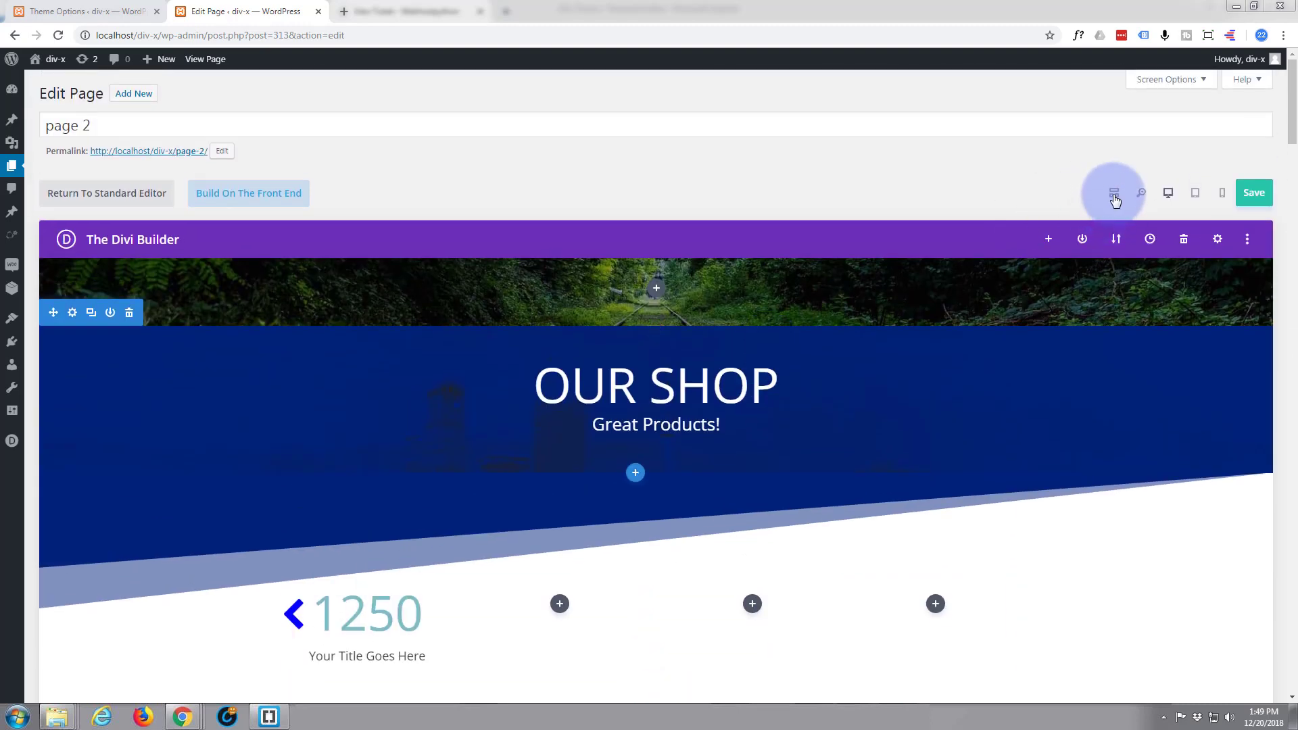
click(1116, 193)
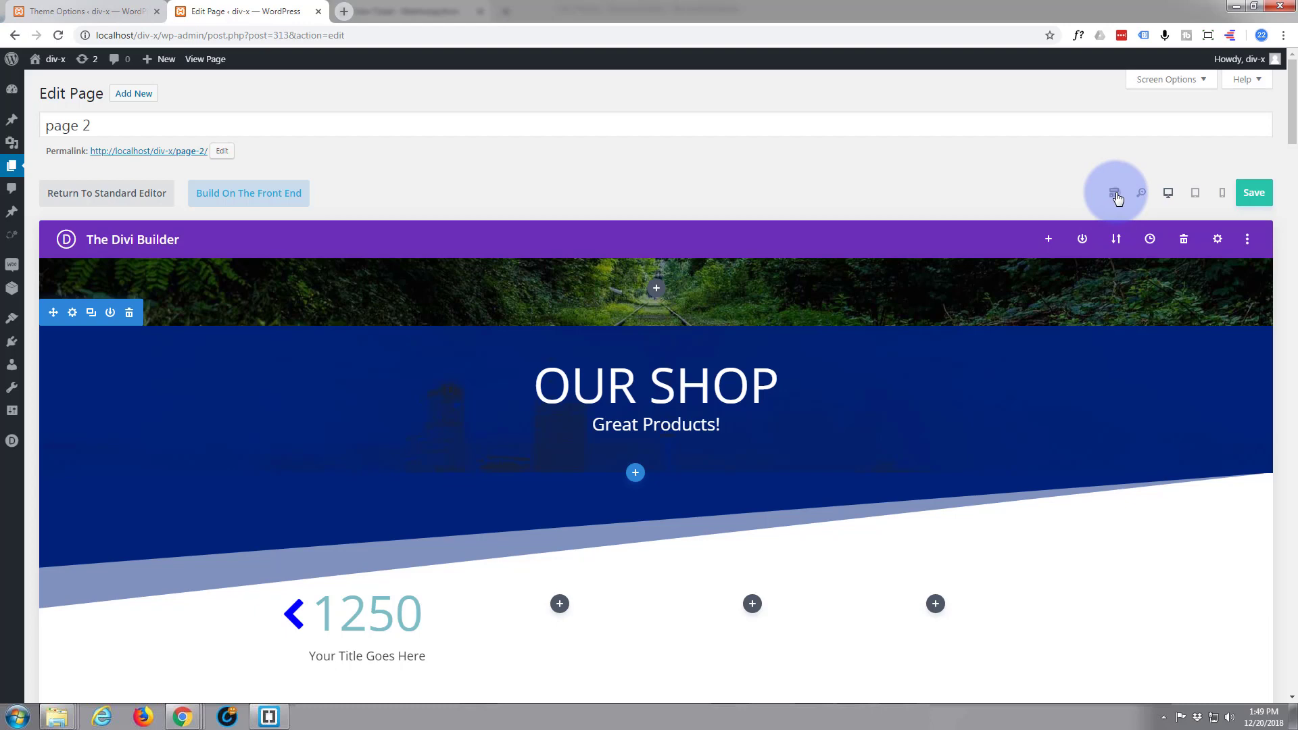
click(1116, 195)
scroll(808, 235, down, 2)
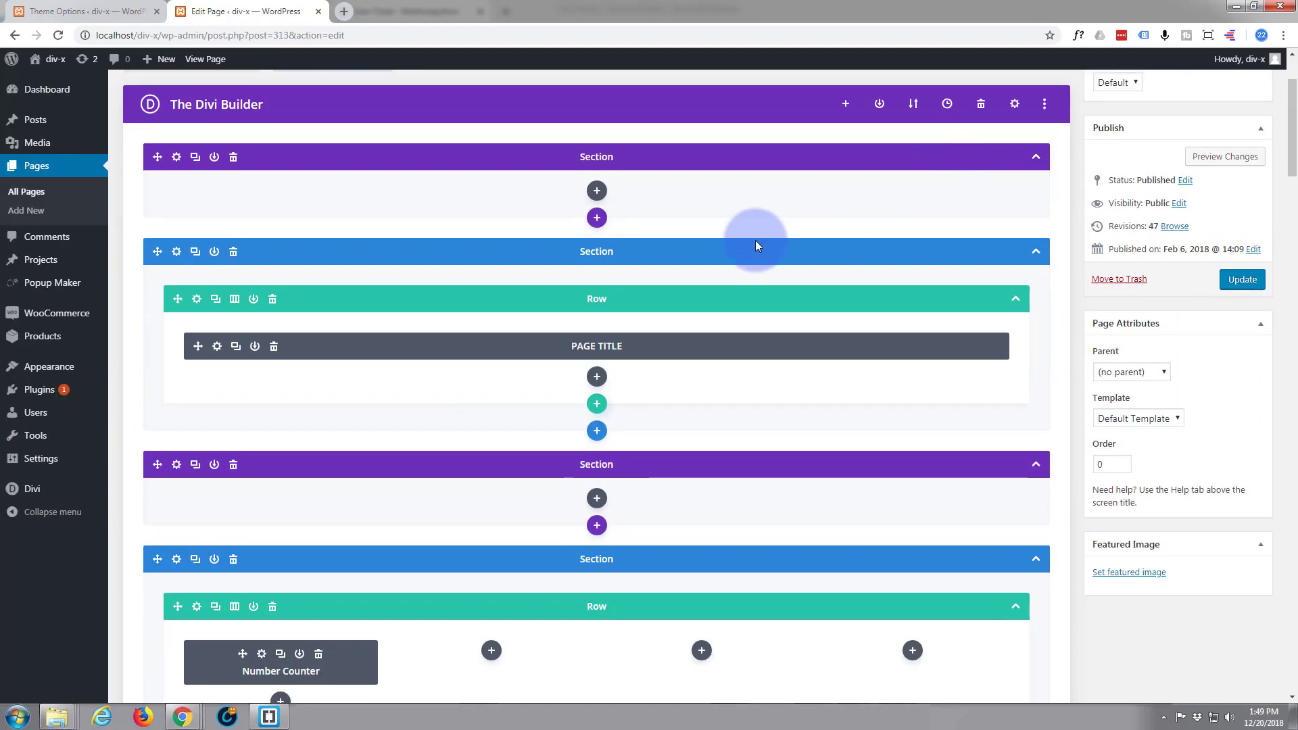
scroll(580, 261, up, 1)
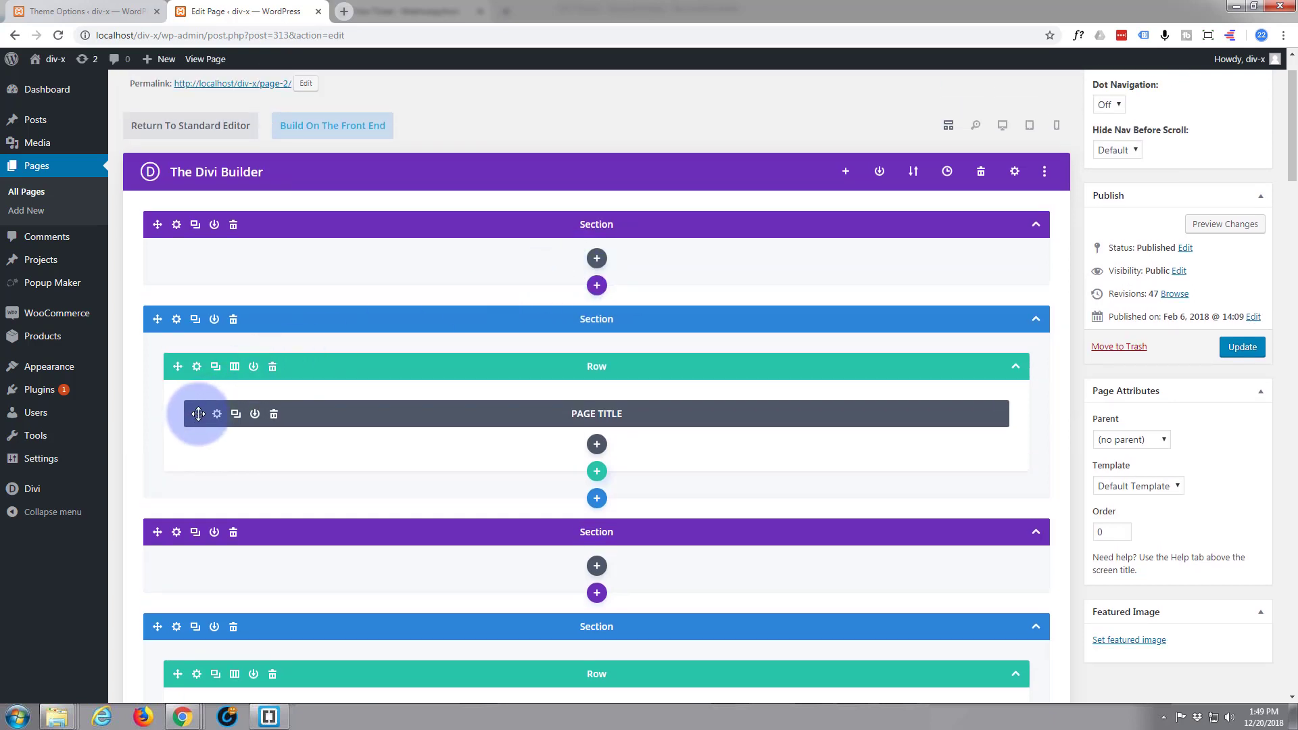
- Search the PAGE TITLE module's text settings for "font", look through the matching options and close the settings without saving
click(217, 413)
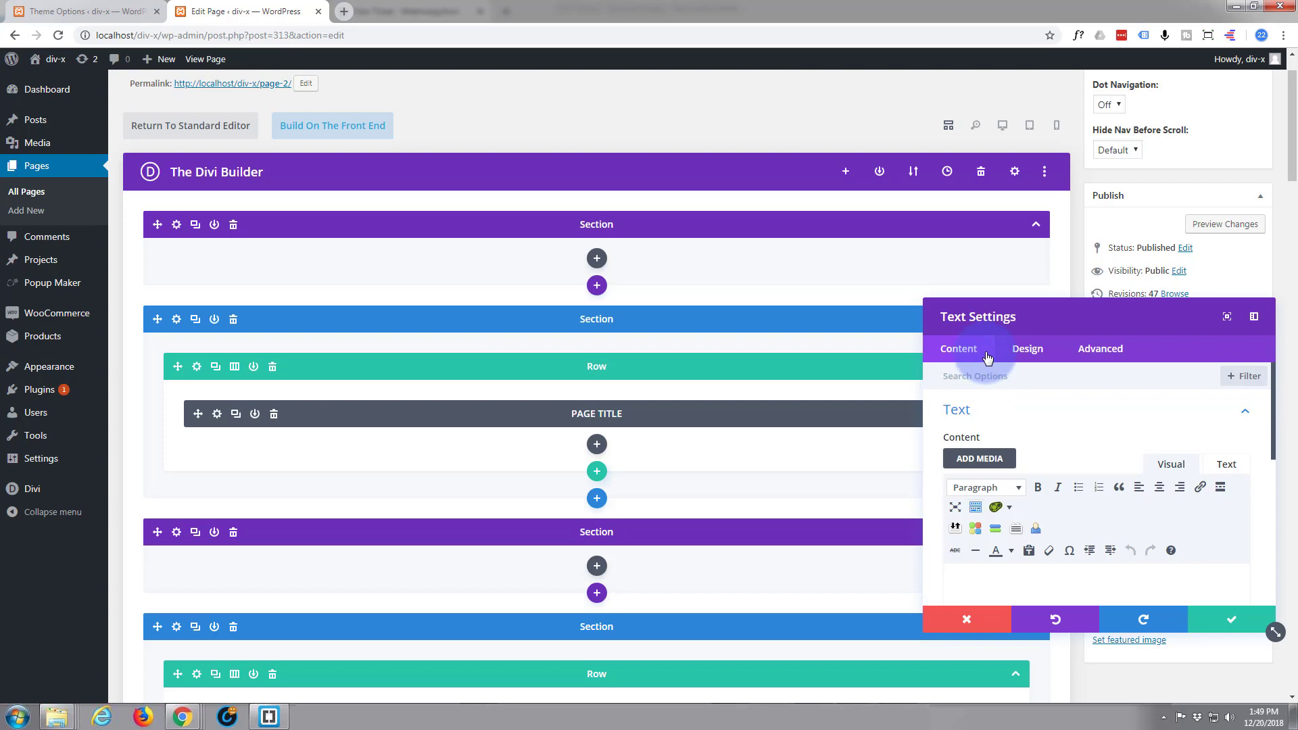
click(987, 356)
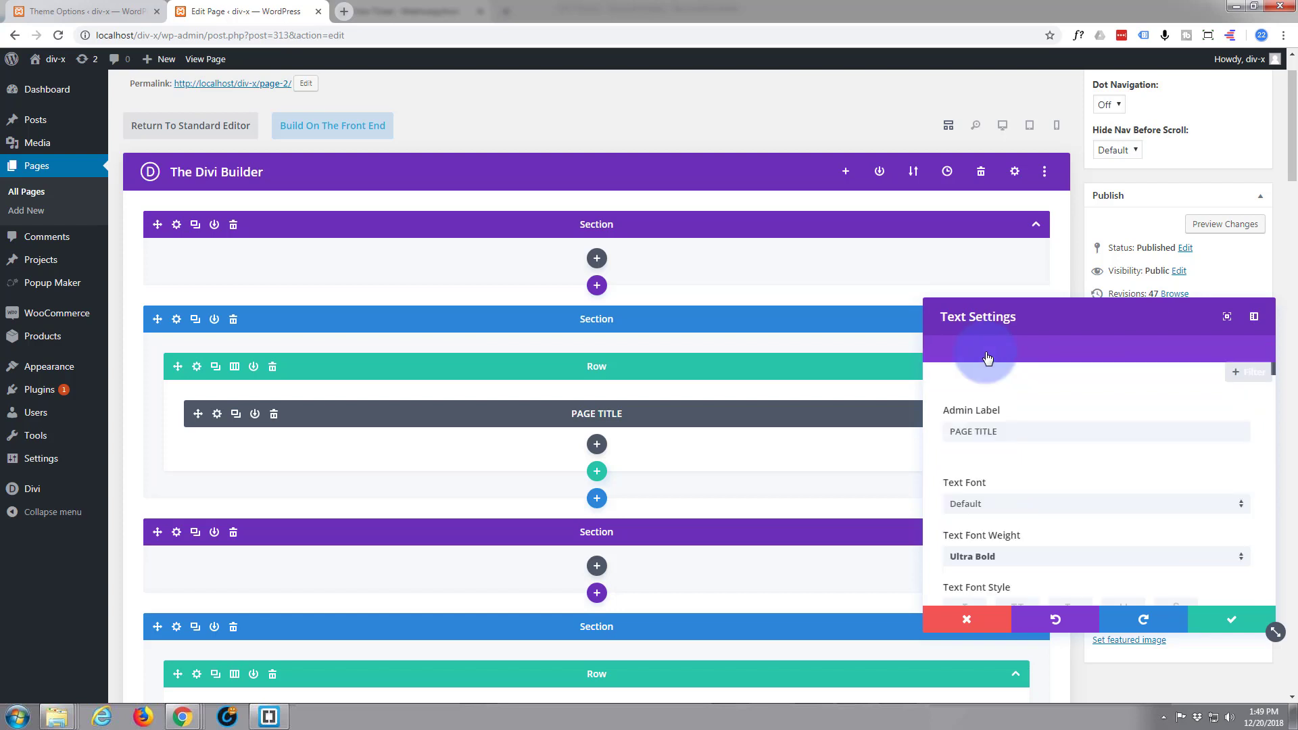
text(font)
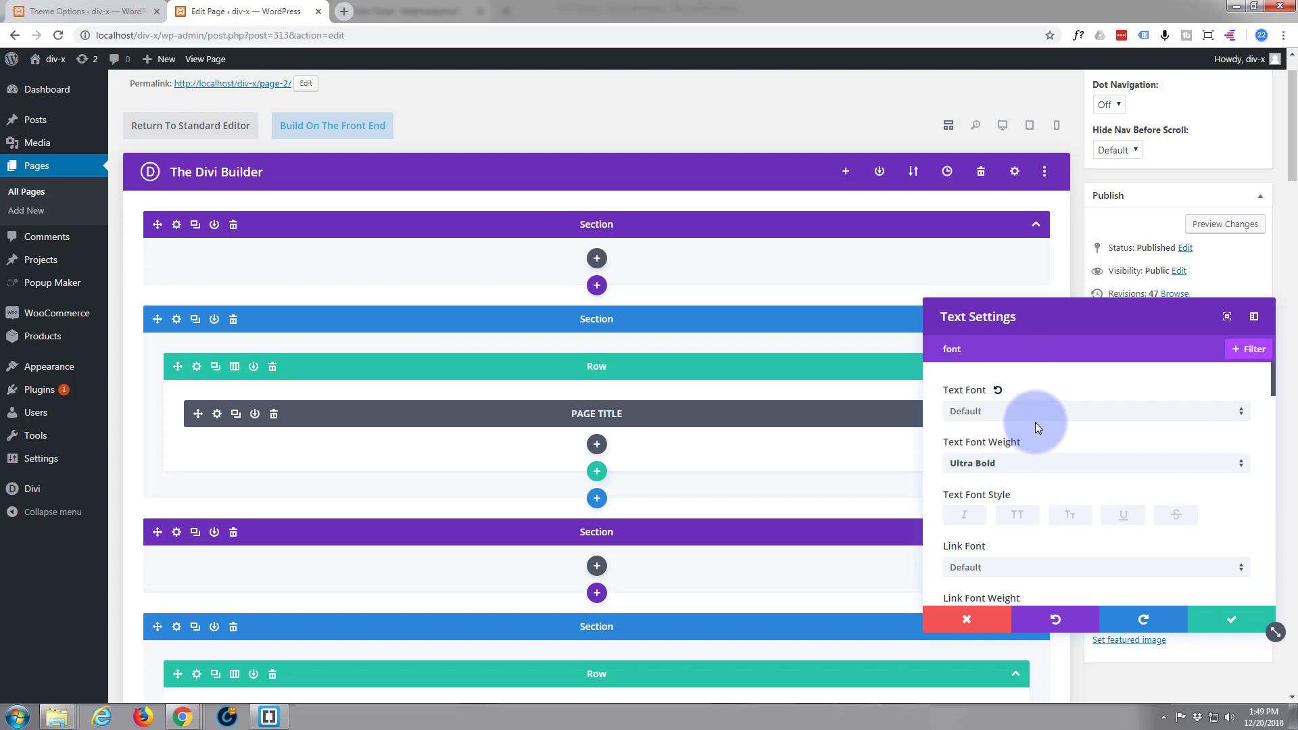
scroll(974, 426, down, 3)
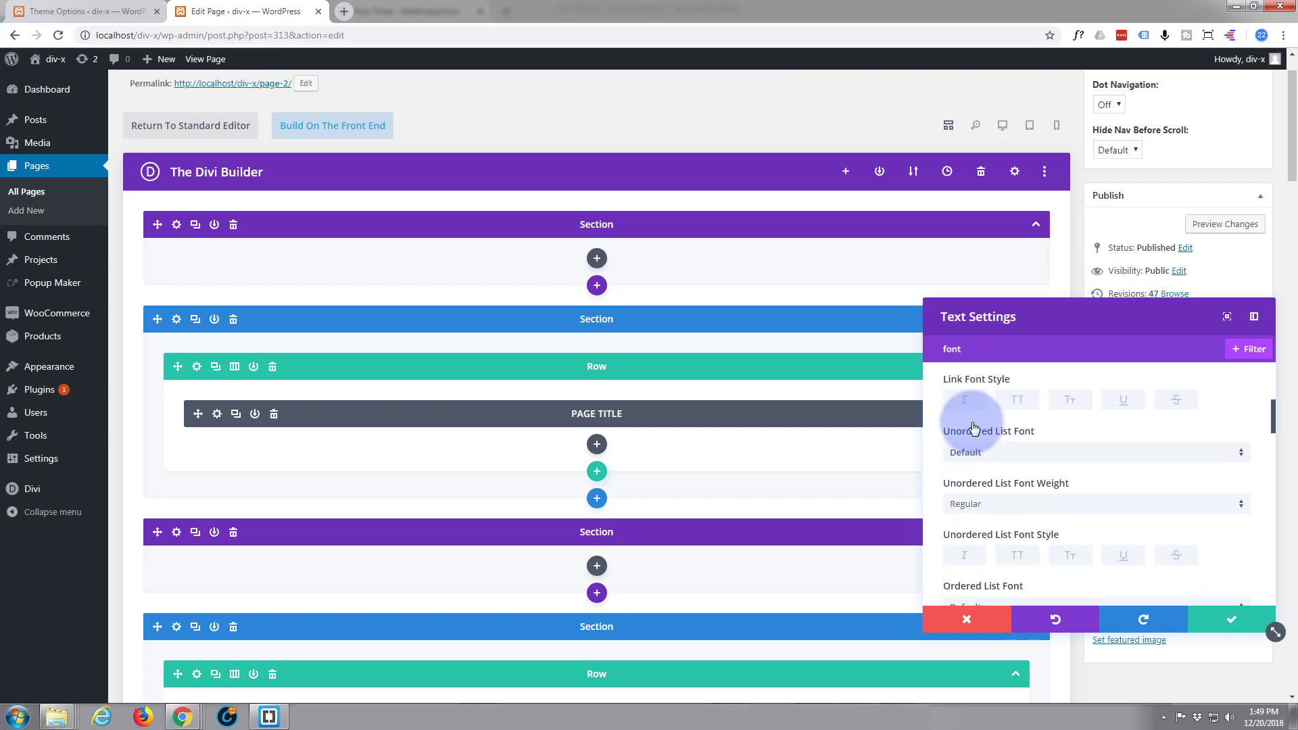
scroll(988, 452, down, 1)
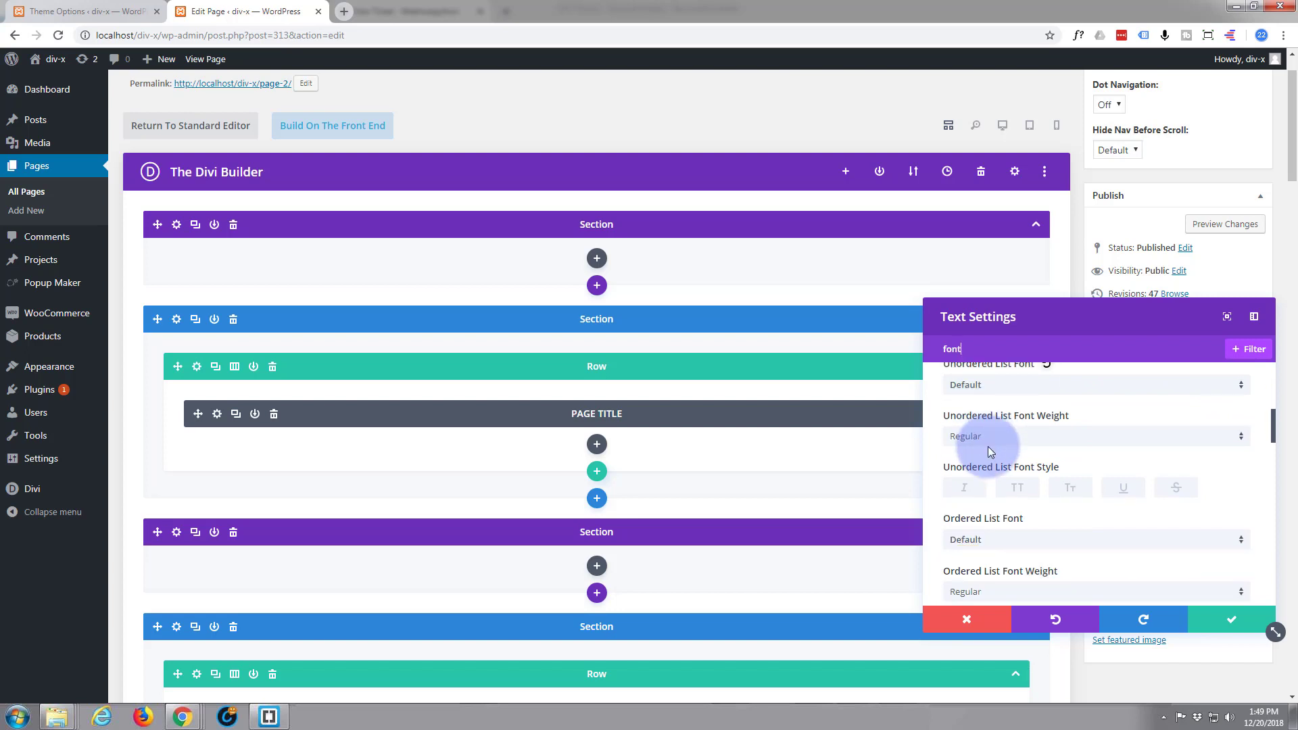
scroll(988, 446, up, 2)
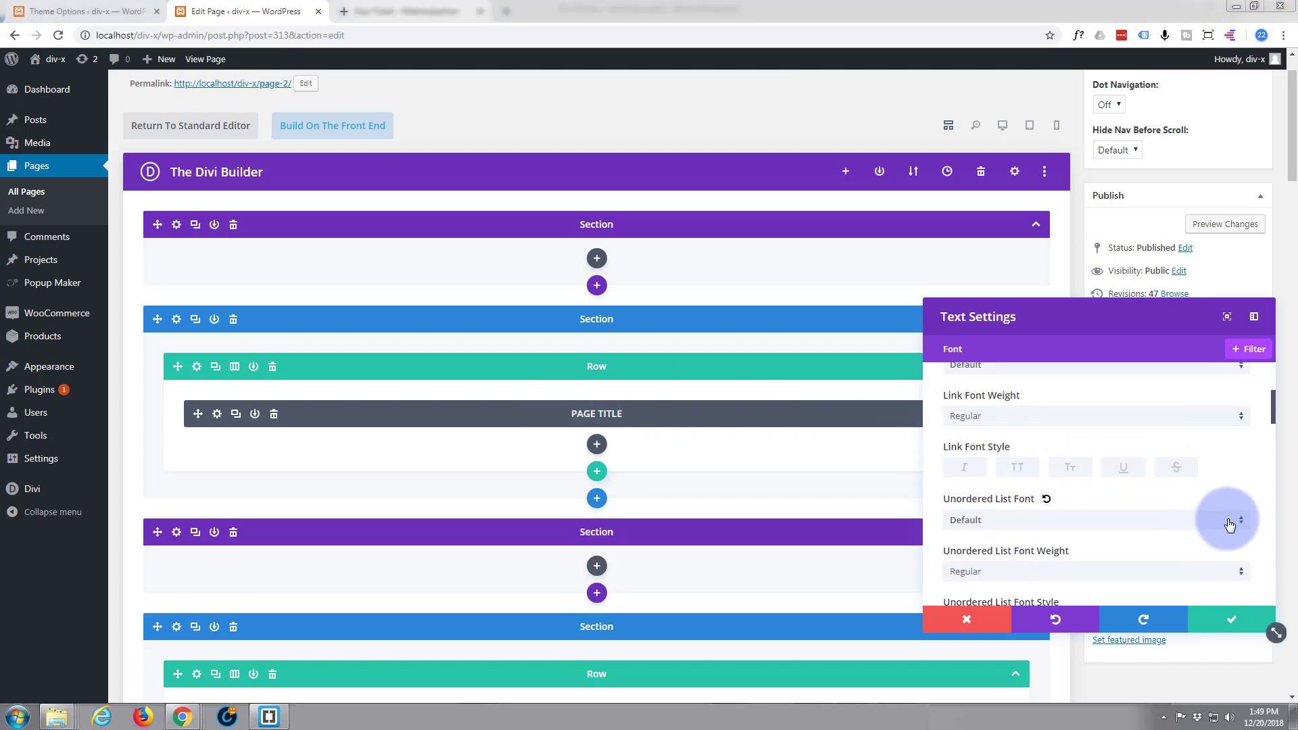
click(966, 617)
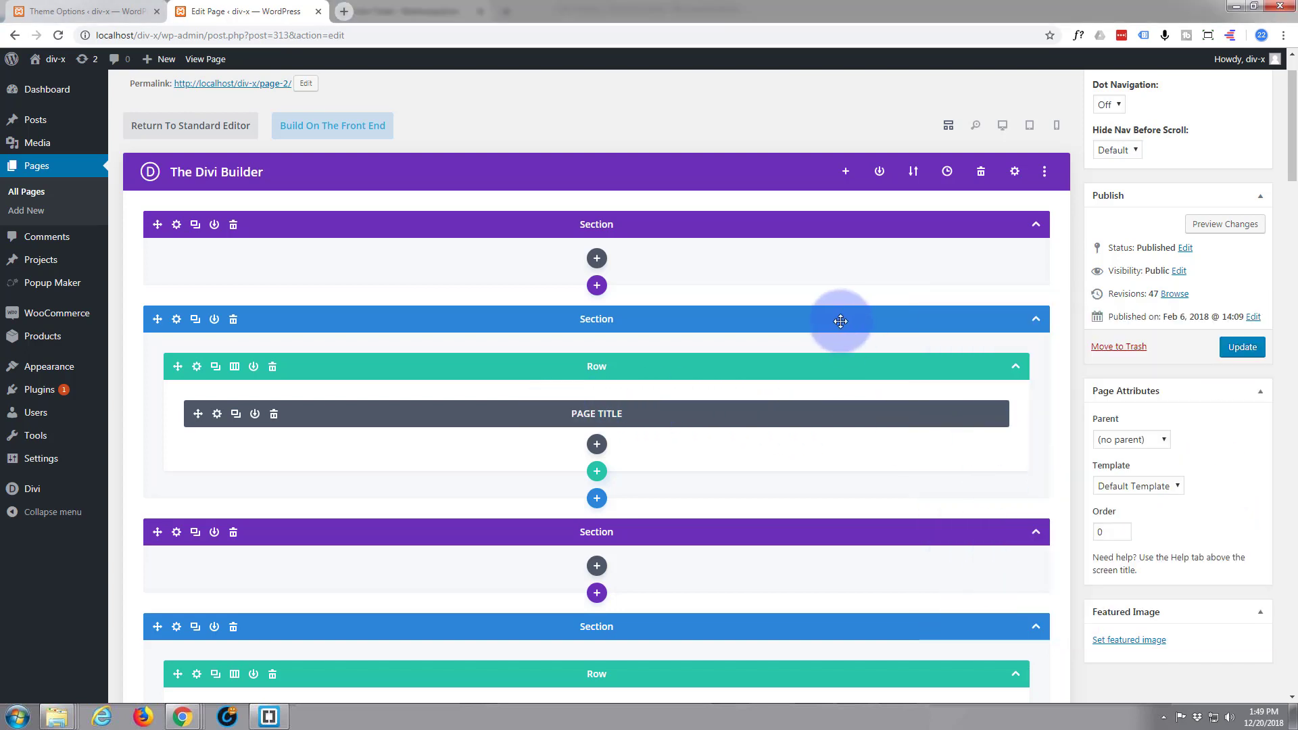
- Return page 2 to desktop view
scroll(833, 329, up, 1)
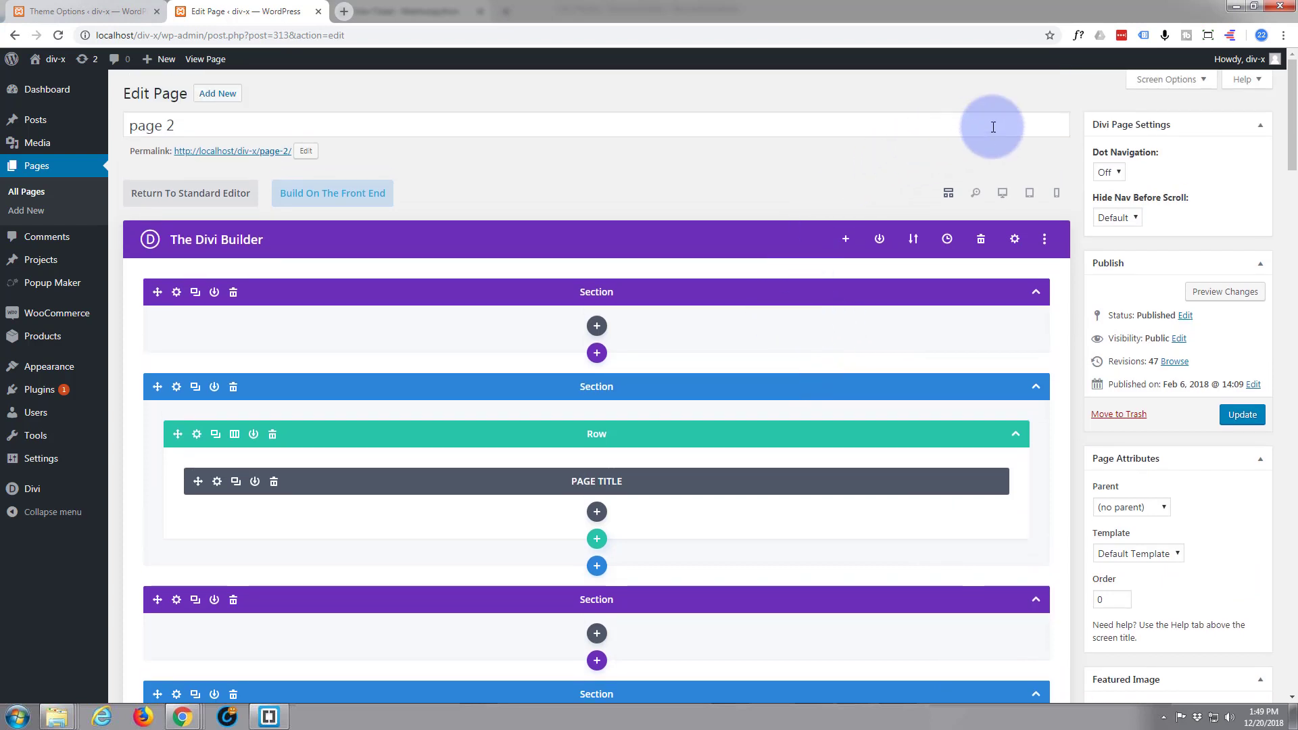
click(1004, 195)
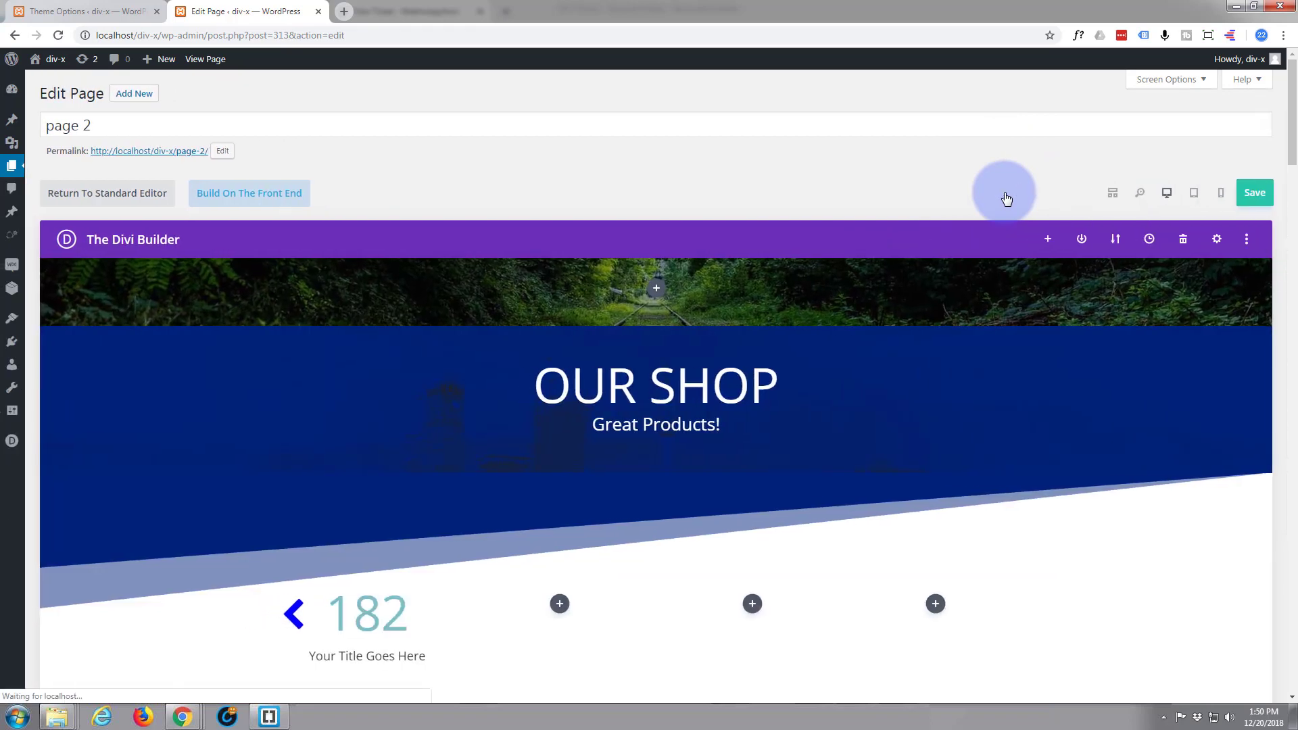
- Inspect the OUR SHOP module's Heading 1 and Heading 2 text options through its inline edit markers, and discard the settings
scroll(736, 332, down, 2)
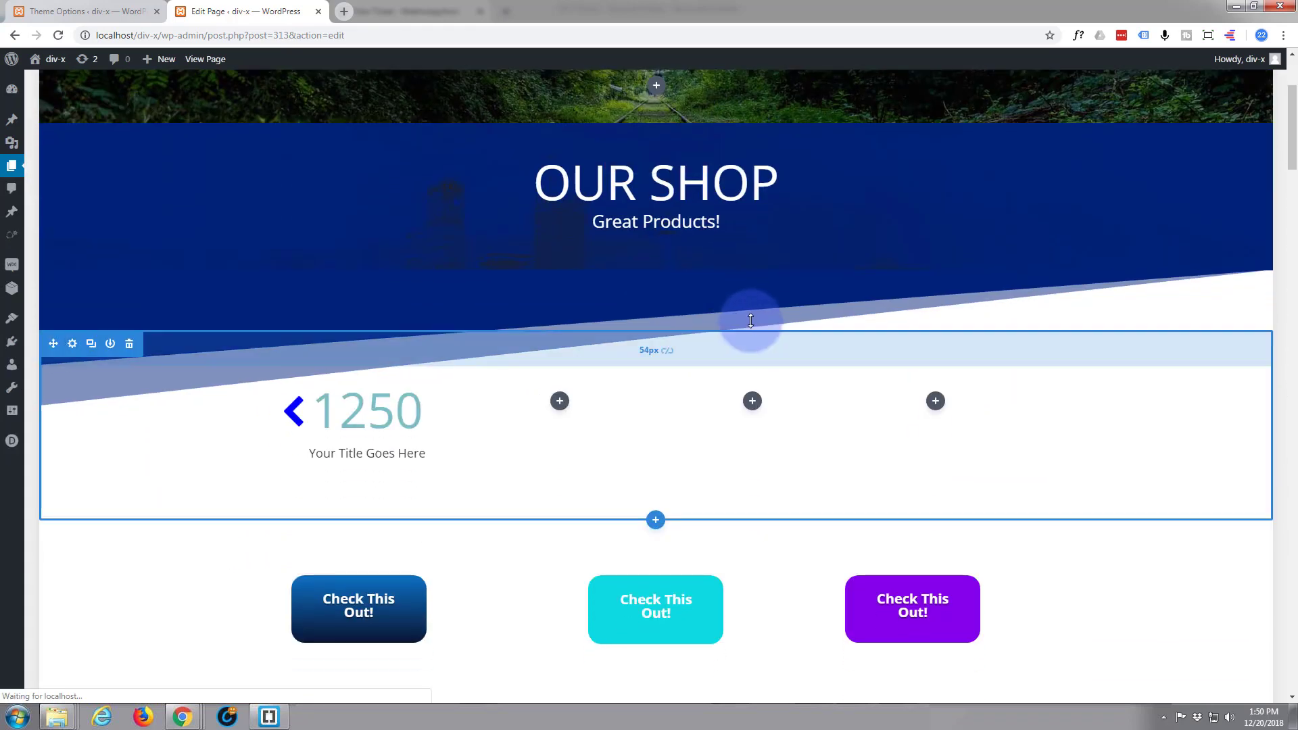
scroll(743, 321, up, 1)
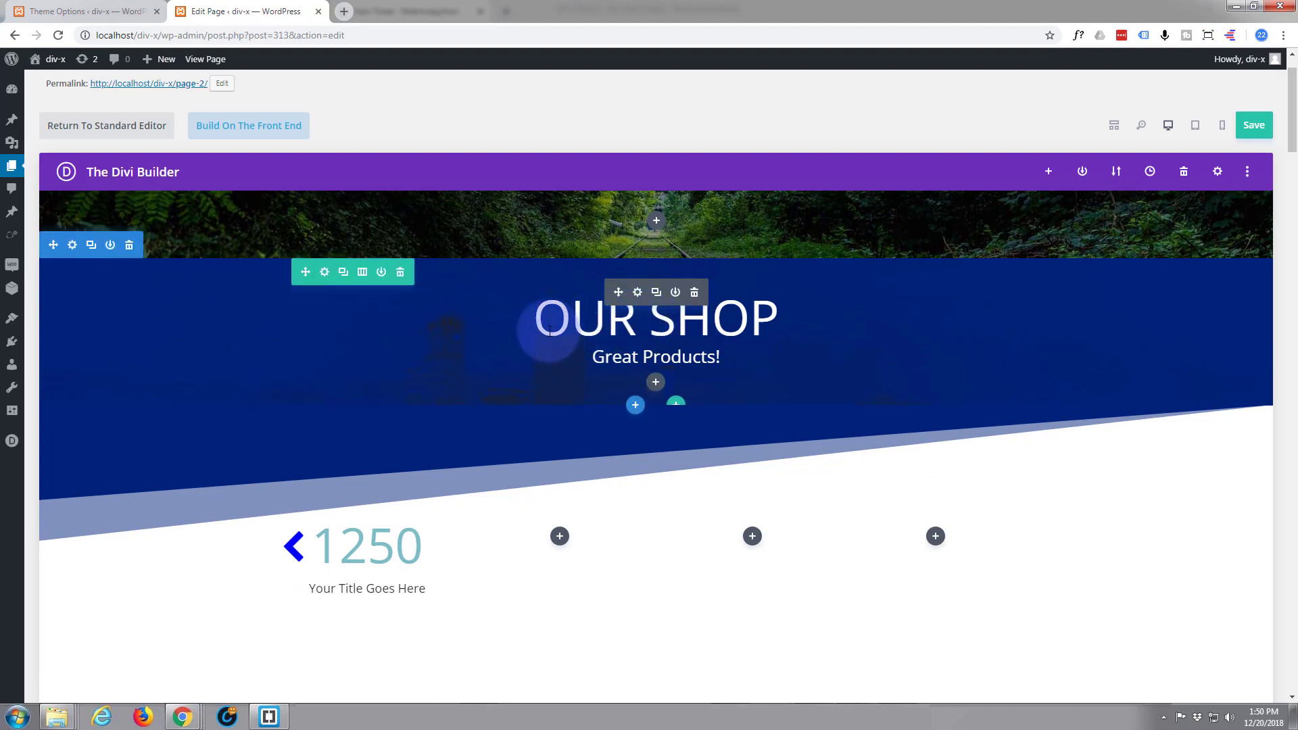
click(637, 293)
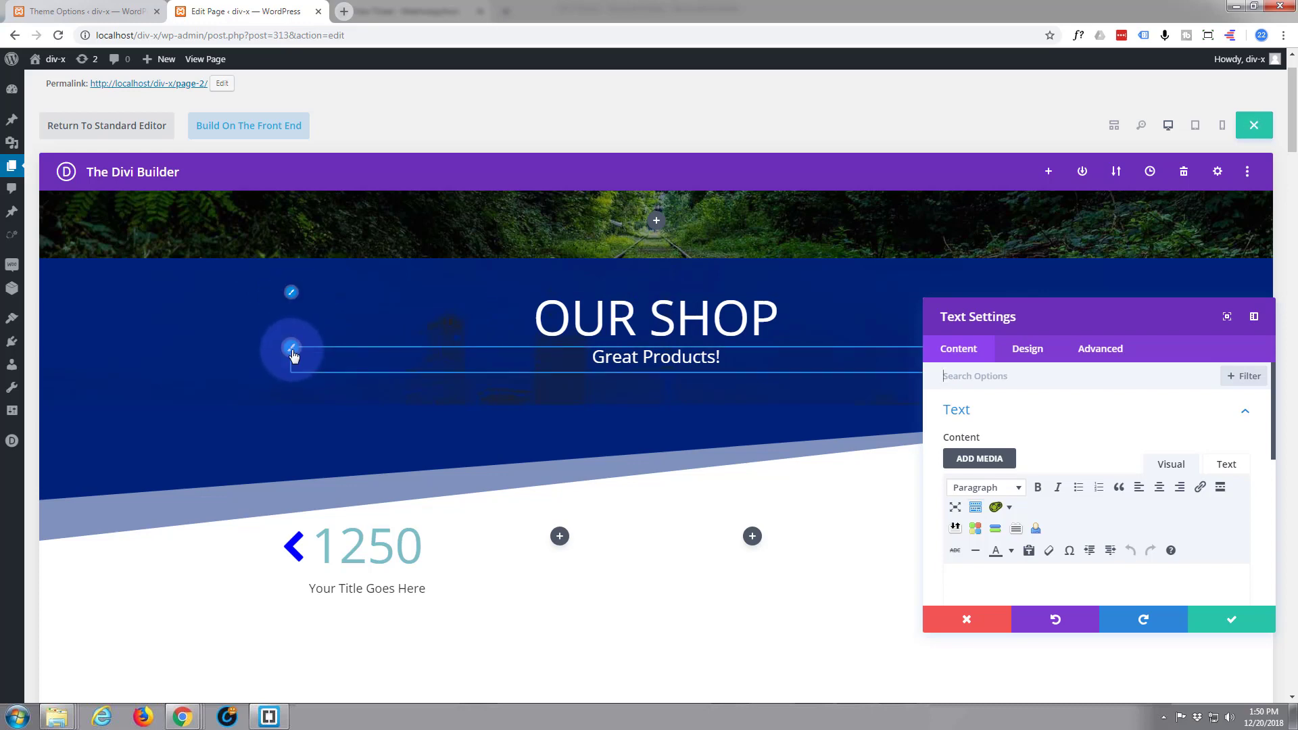
click(291, 293)
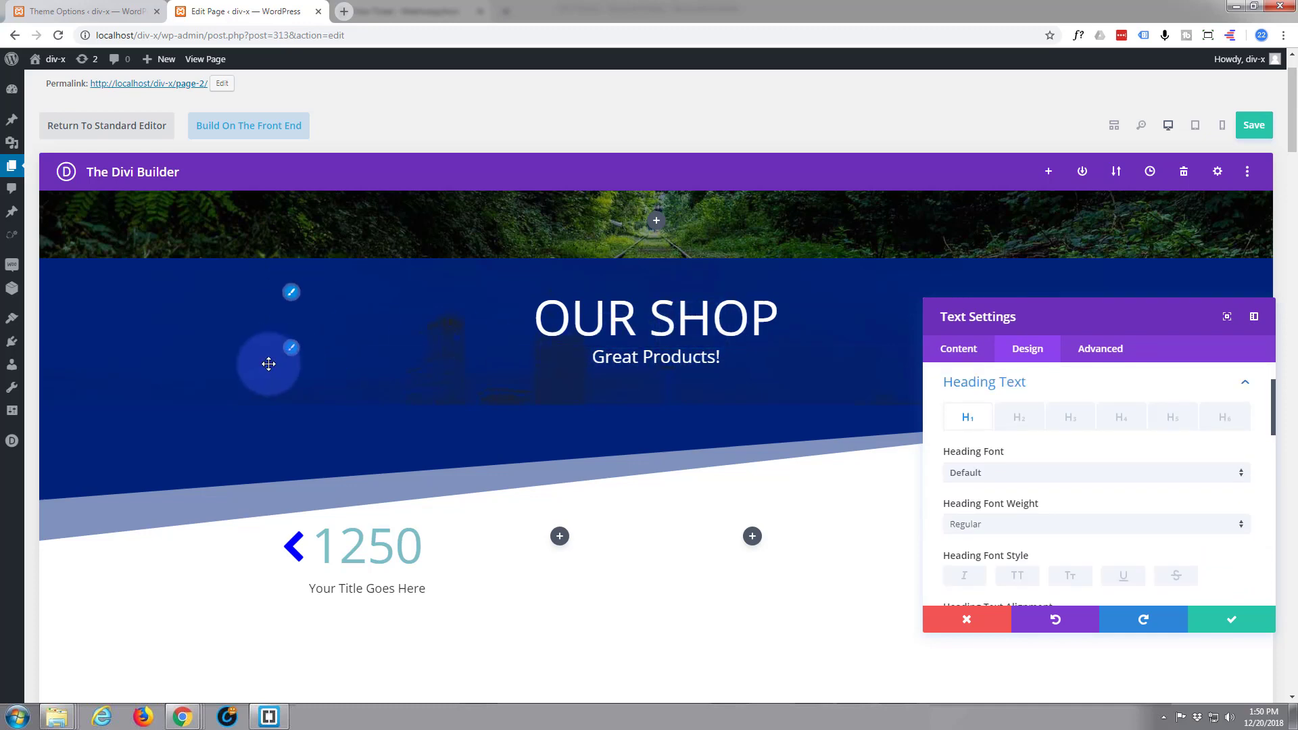
click(291, 347)
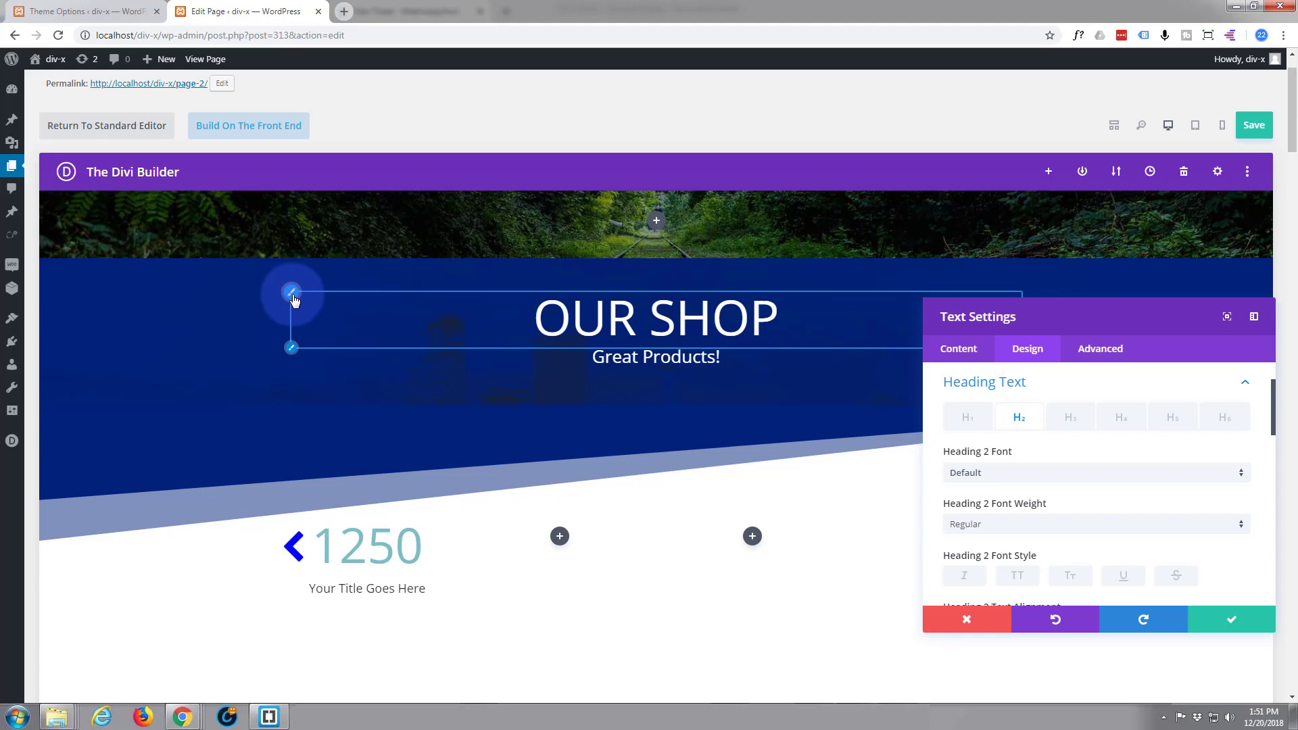
click(292, 295)
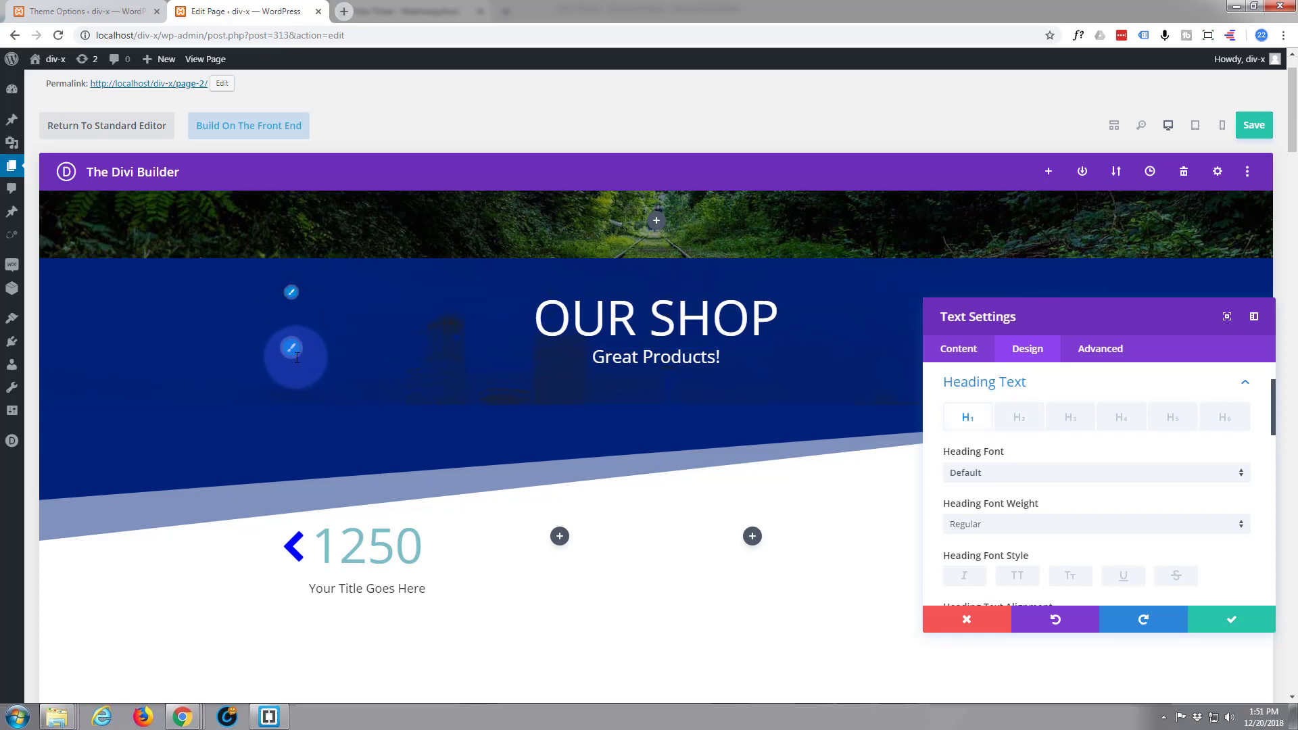
click(991, 629)
- Inspect the body text design options of the module with the dark blue people icon, and close its settings without saving
scroll(875, 484, down, 7)
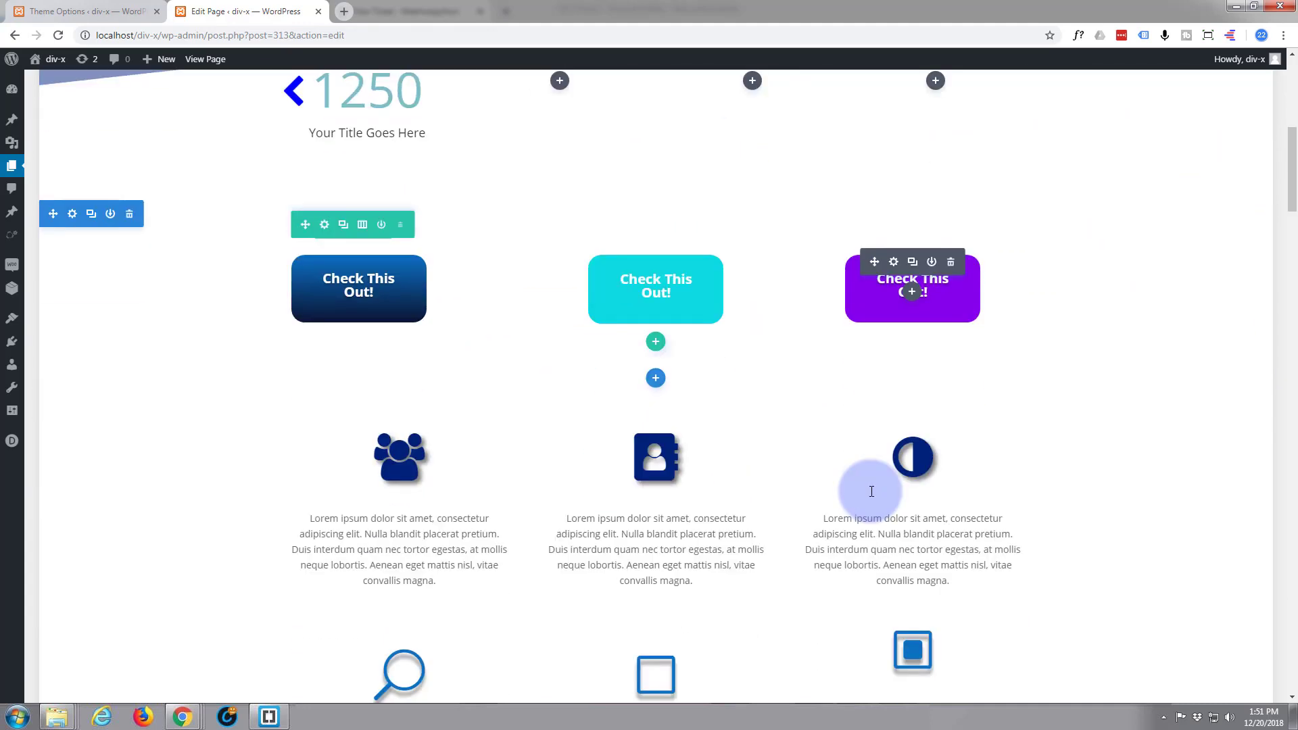
scroll(871, 492, down, 1)
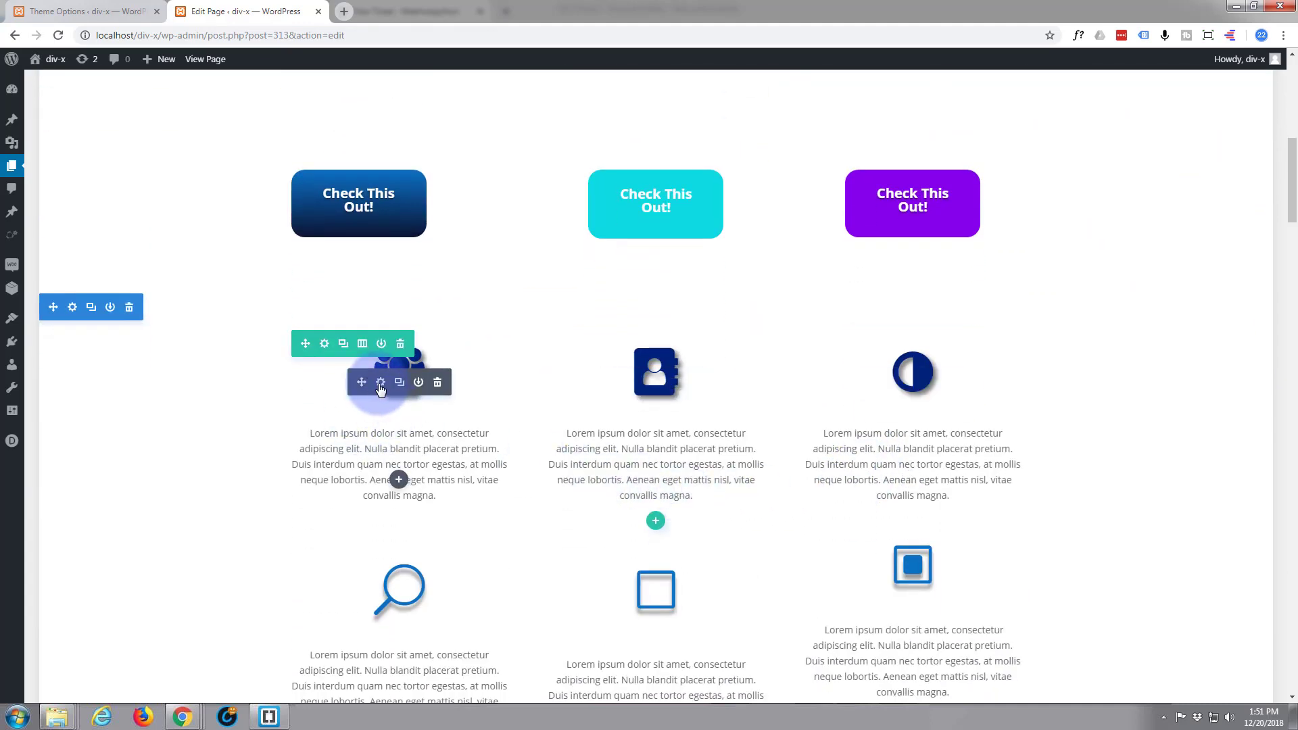
click(380, 383)
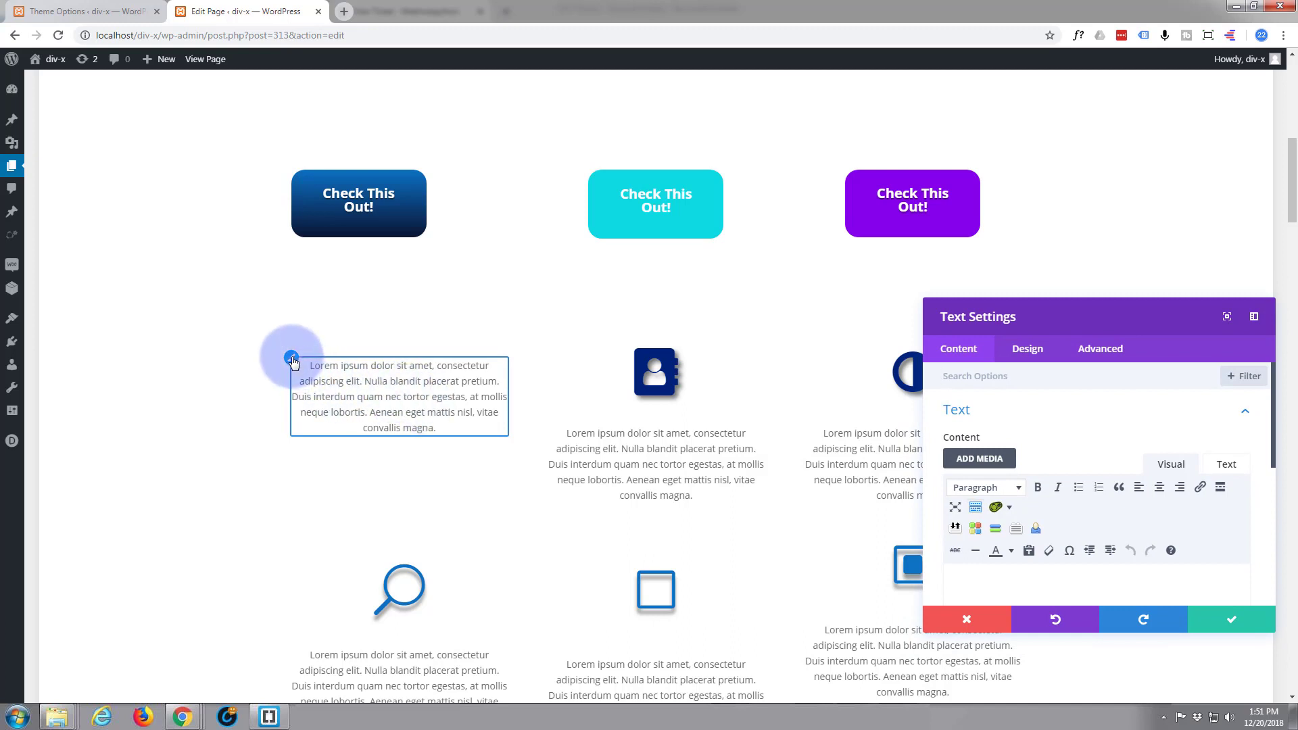
click(292, 358)
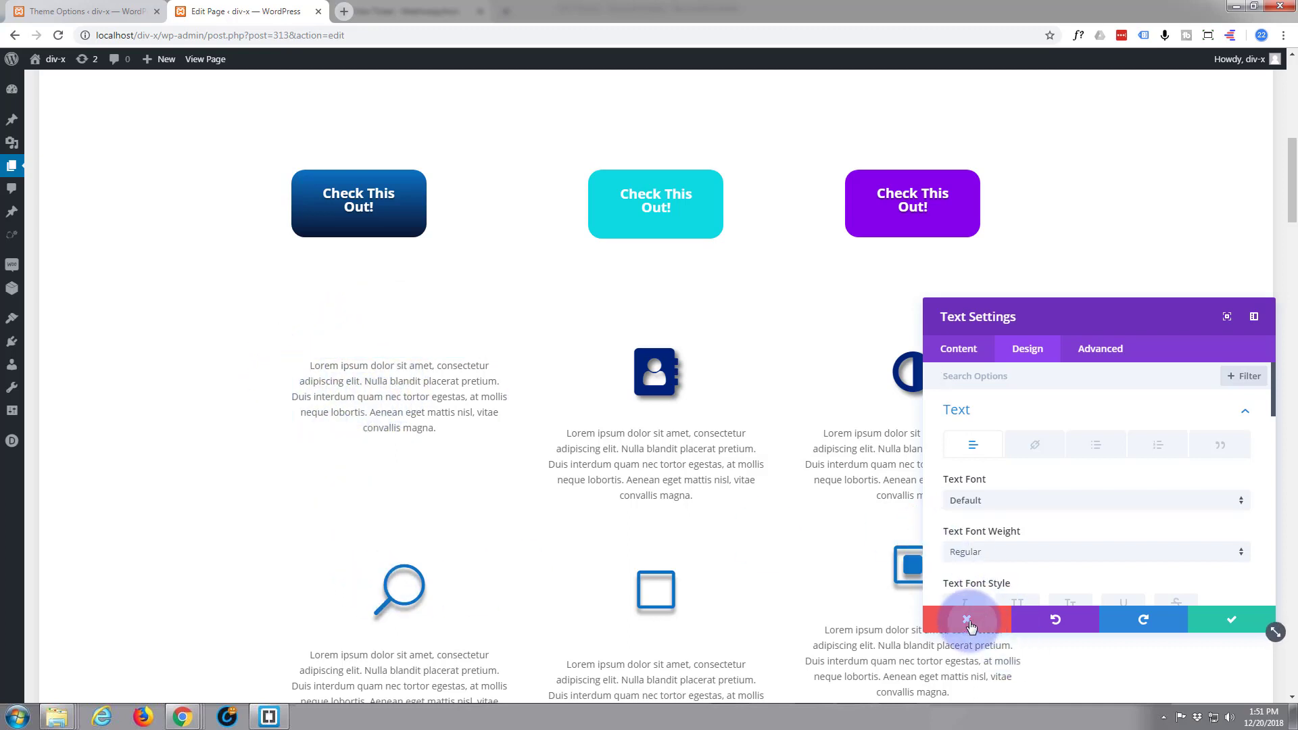
click(967, 618)
- Inspect the heading and body text design options of the magnifying glass module through its inline markers, and save its settings
scroll(724, 487, down, 4)
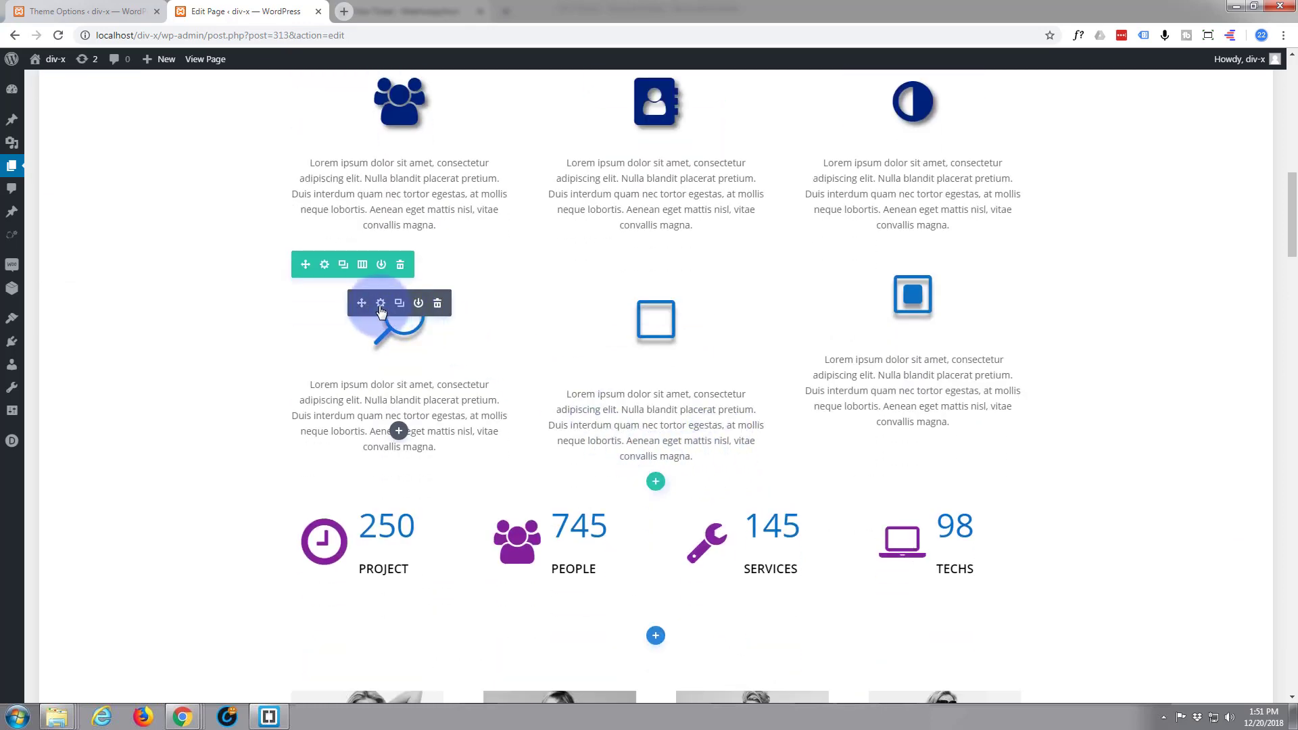
click(381, 303)
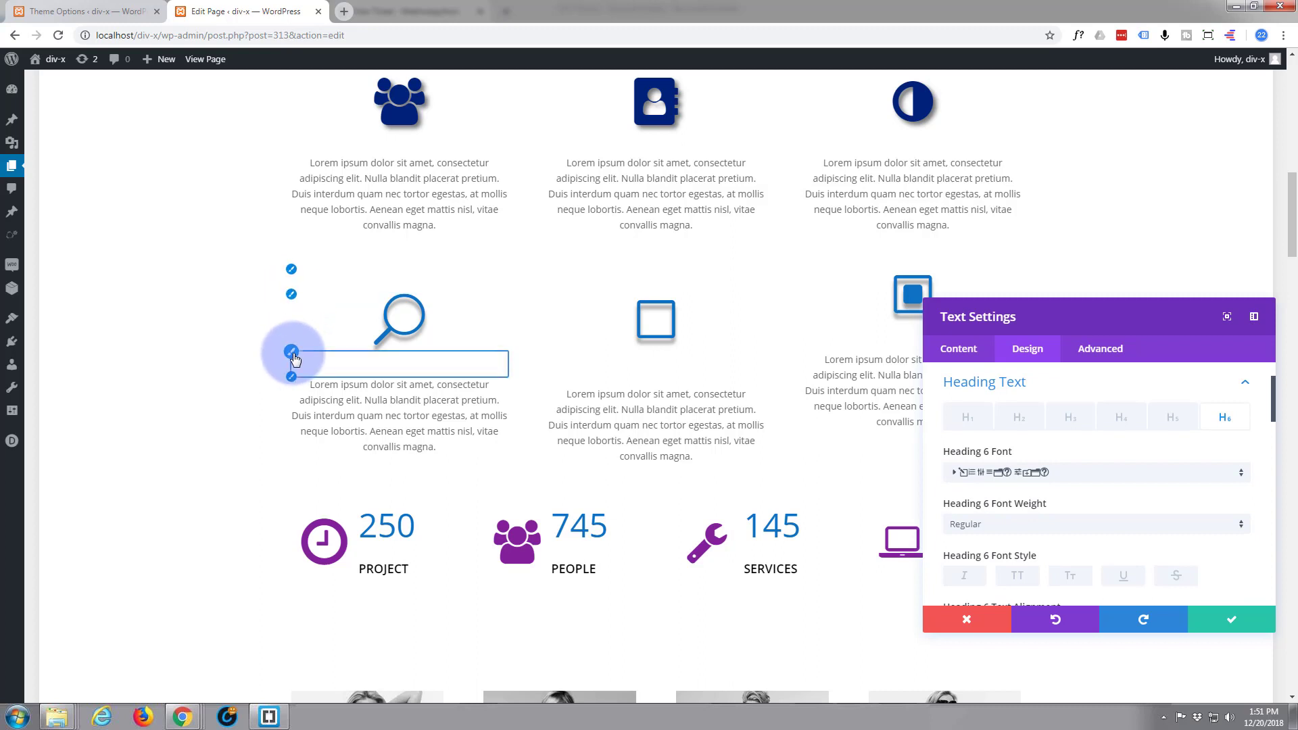
click(293, 354)
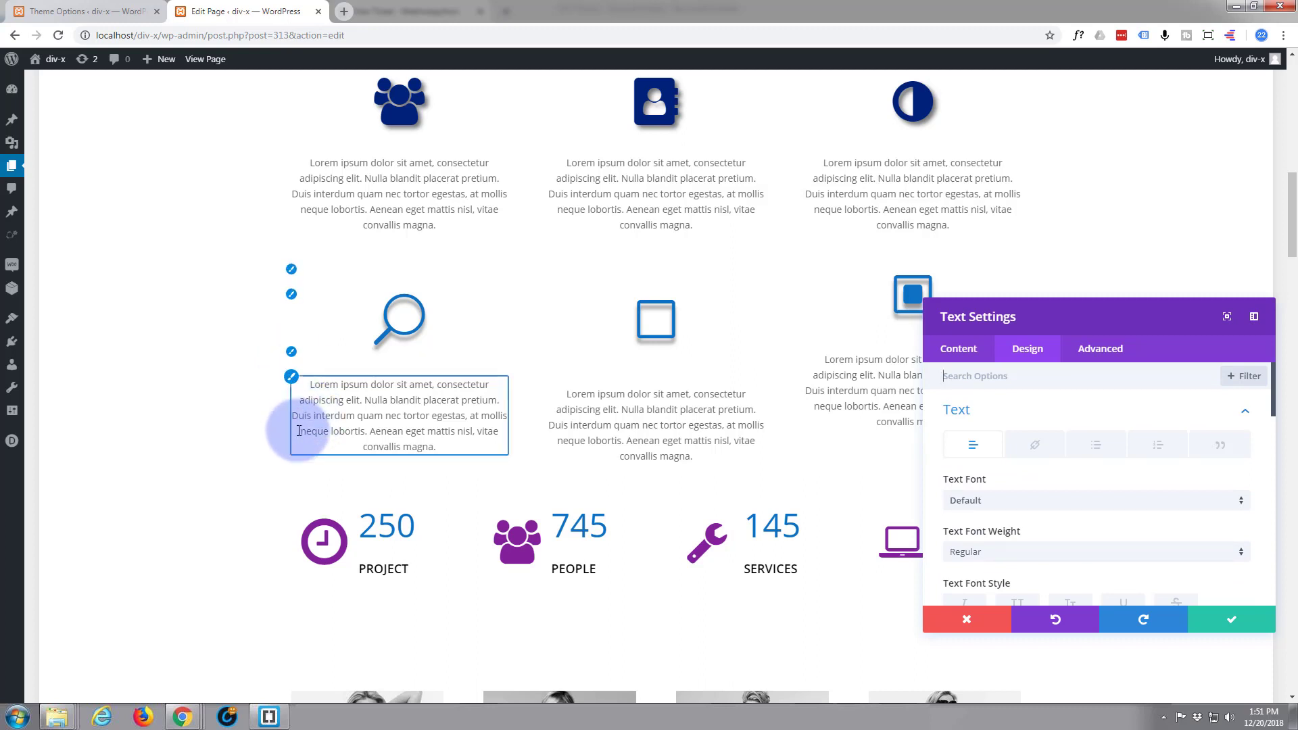
scroll(428, 446, up, 2)
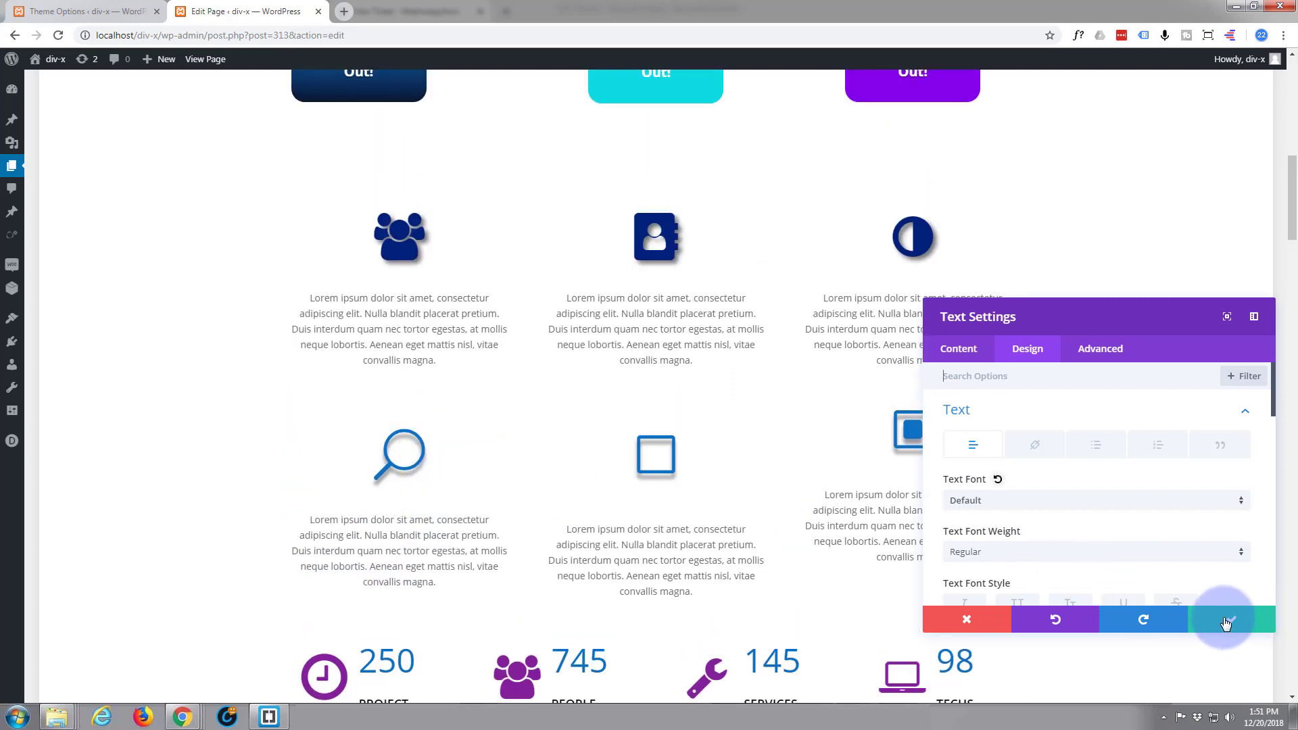
click(1228, 619)
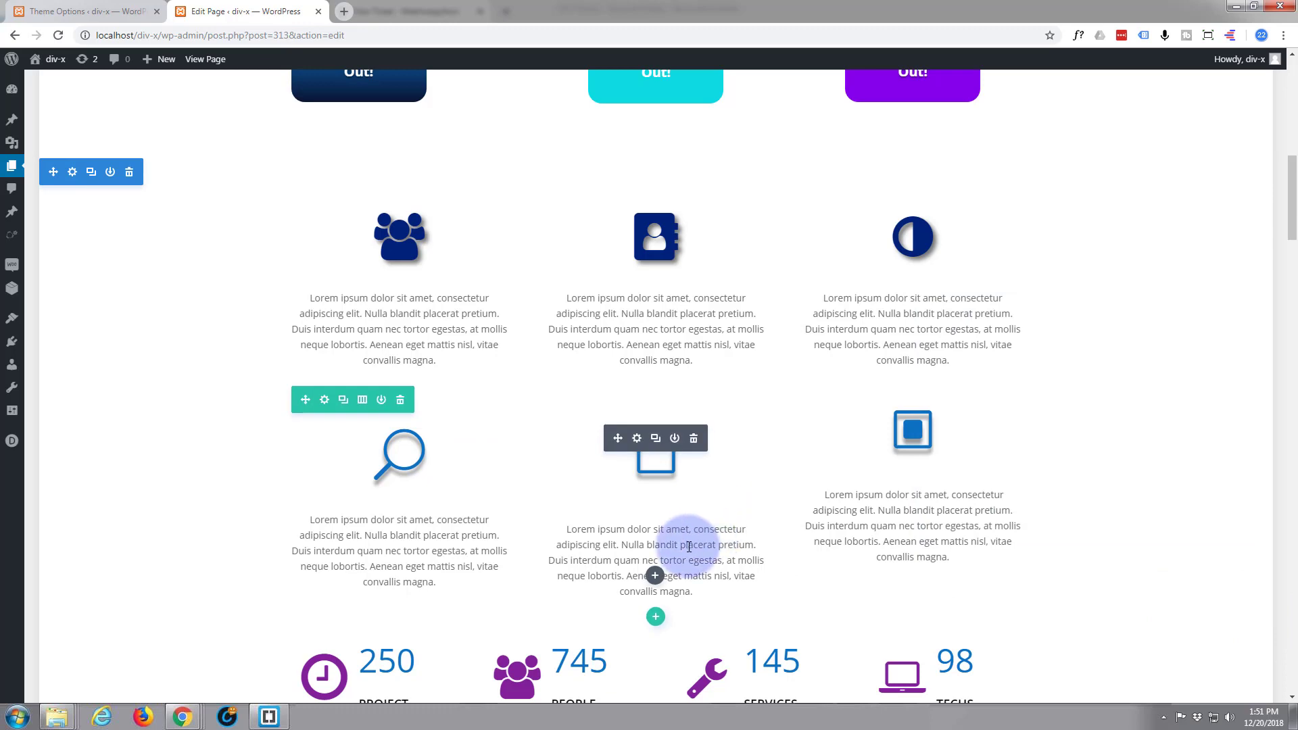
- Inspect the Number Text design options of the People number counter through its inline marker, and save its settings
scroll(695, 558, down, 2)
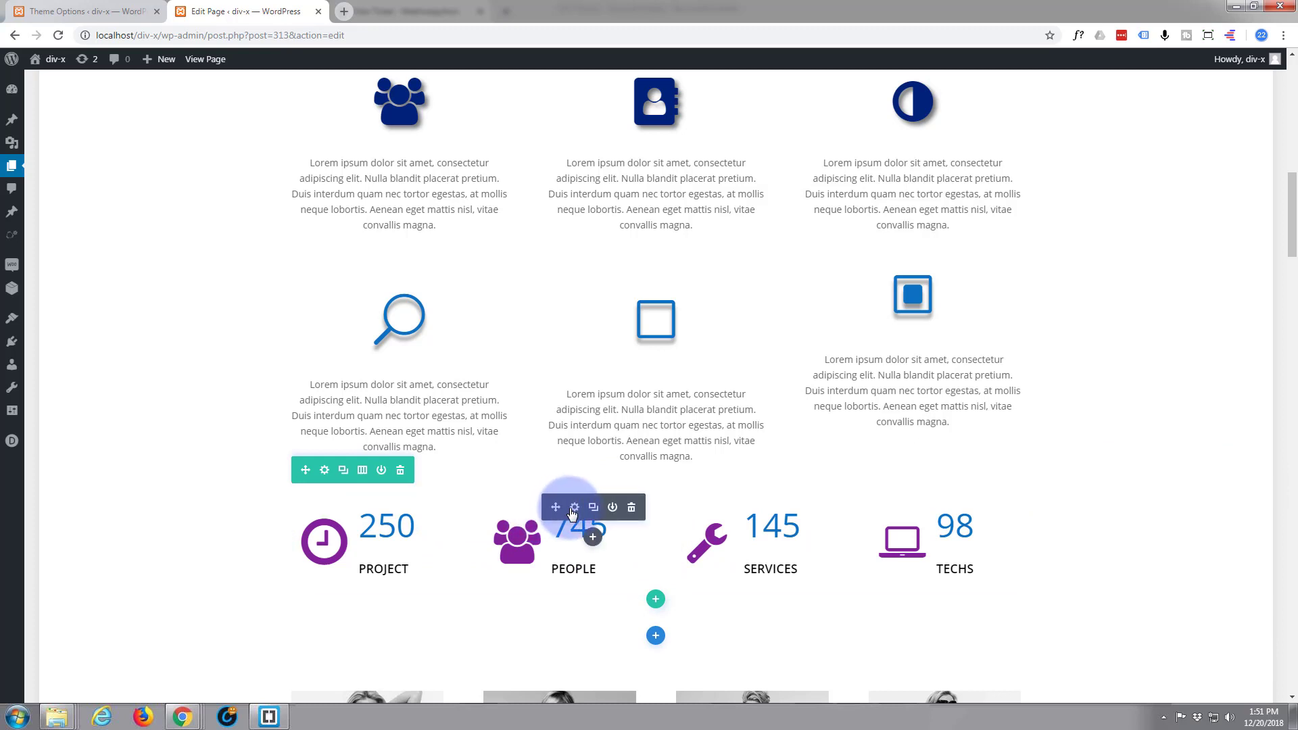
click(575, 508)
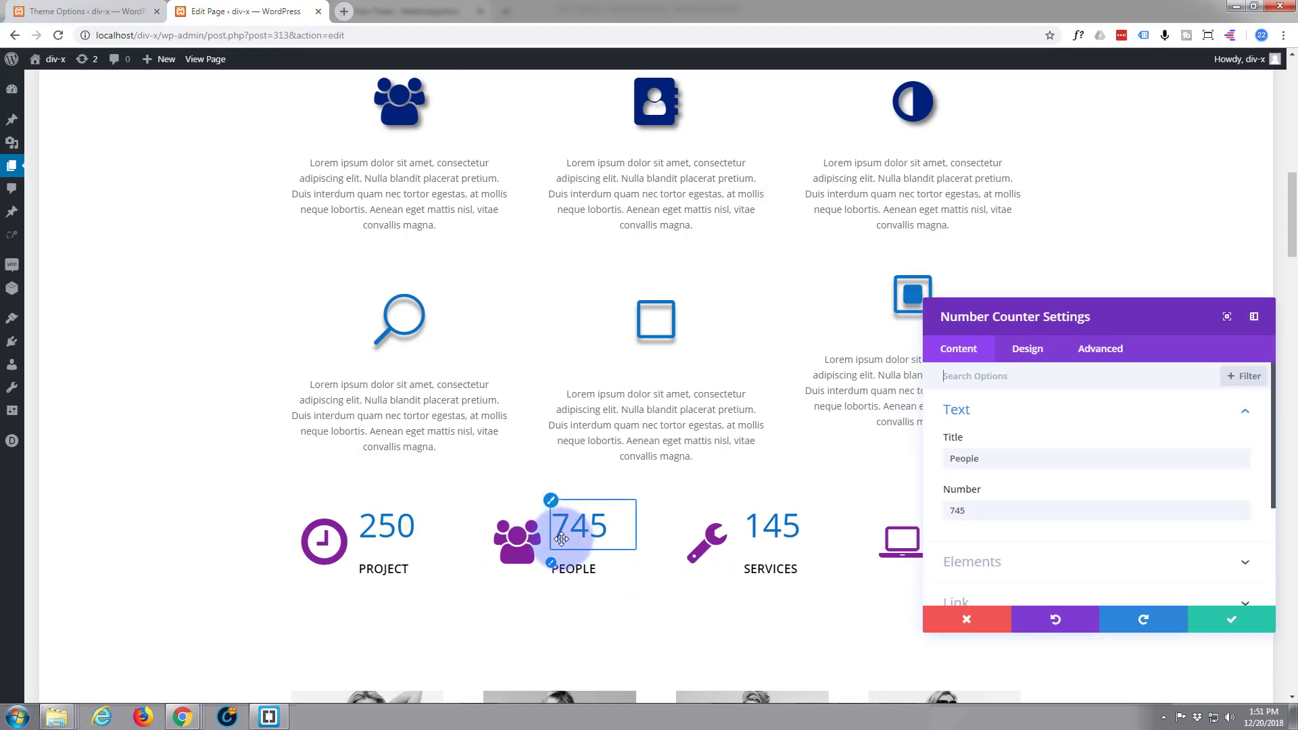
click(554, 510)
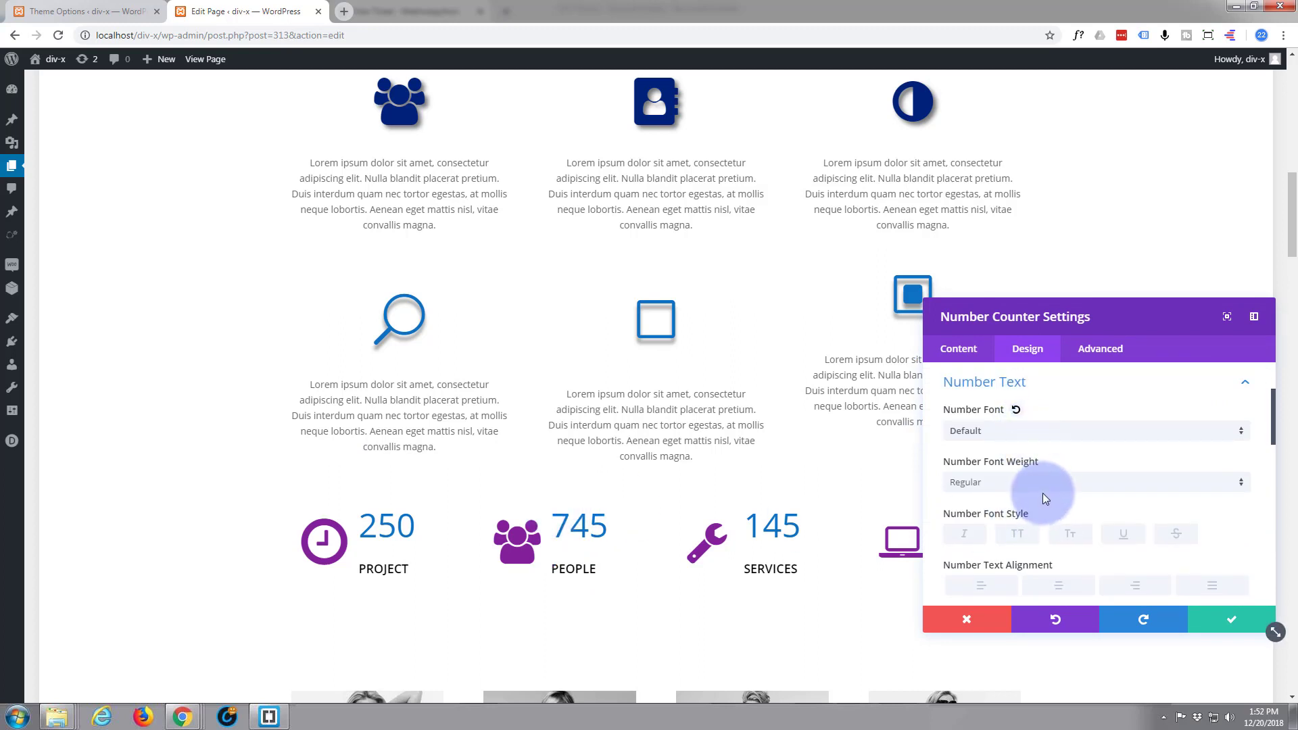
click(1230, 619)
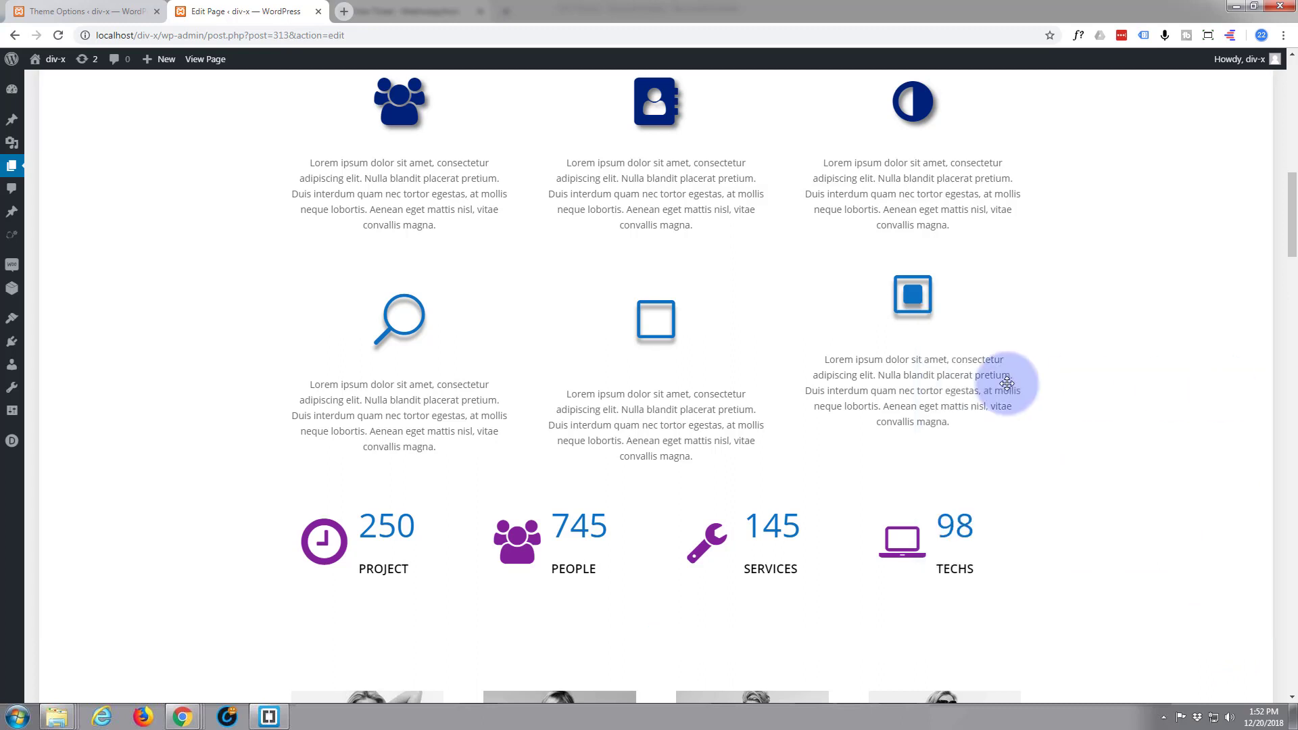
- Show the Number Text design options of the Services number counter through its inline edit marker
scroll(1005, 384, down, 4)
scroll(1007, 383, down, 3)
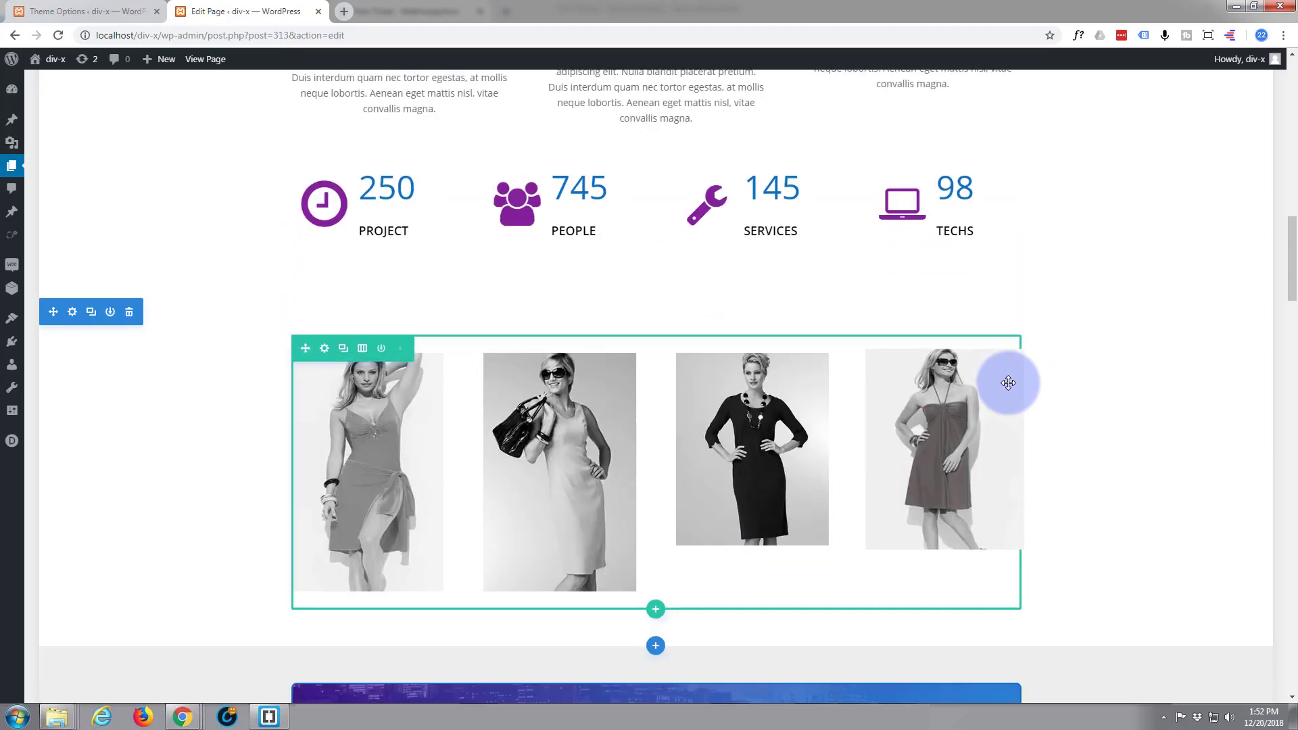
scroll(1011, 383, up, 4)
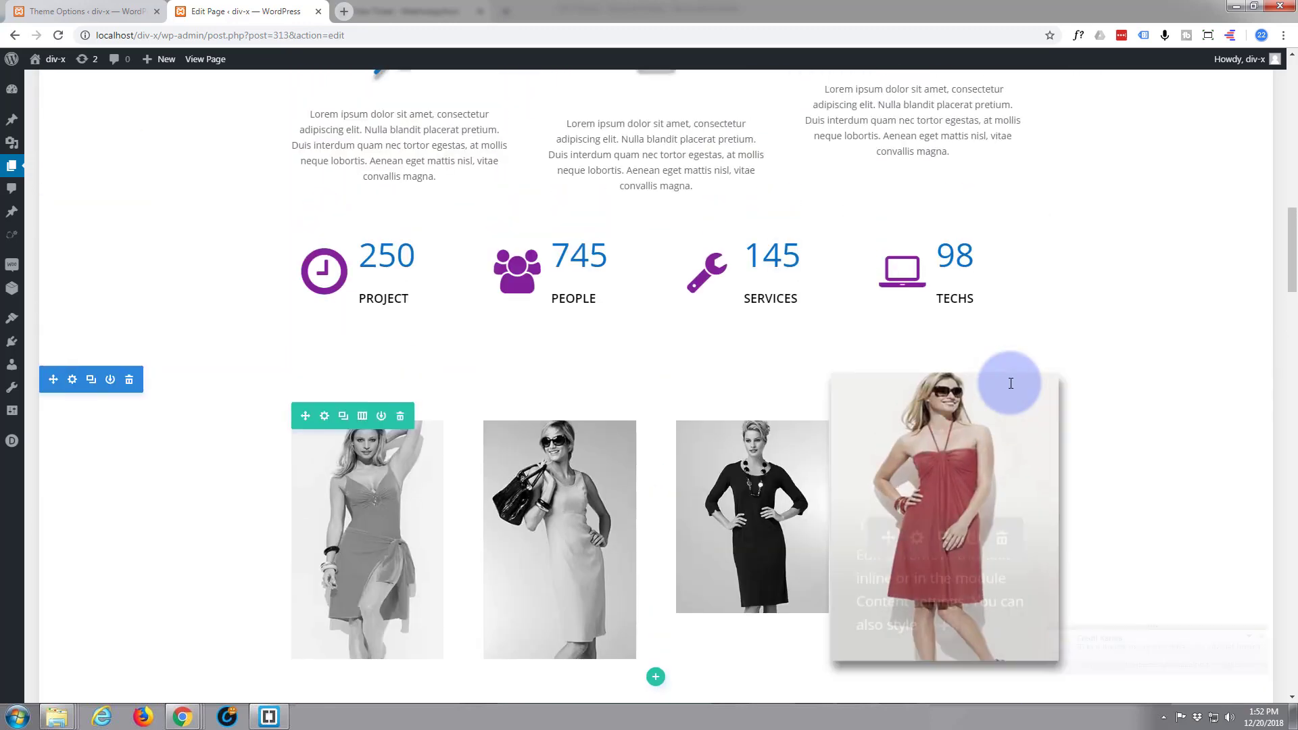
scroll(1010, 383, up, 2)
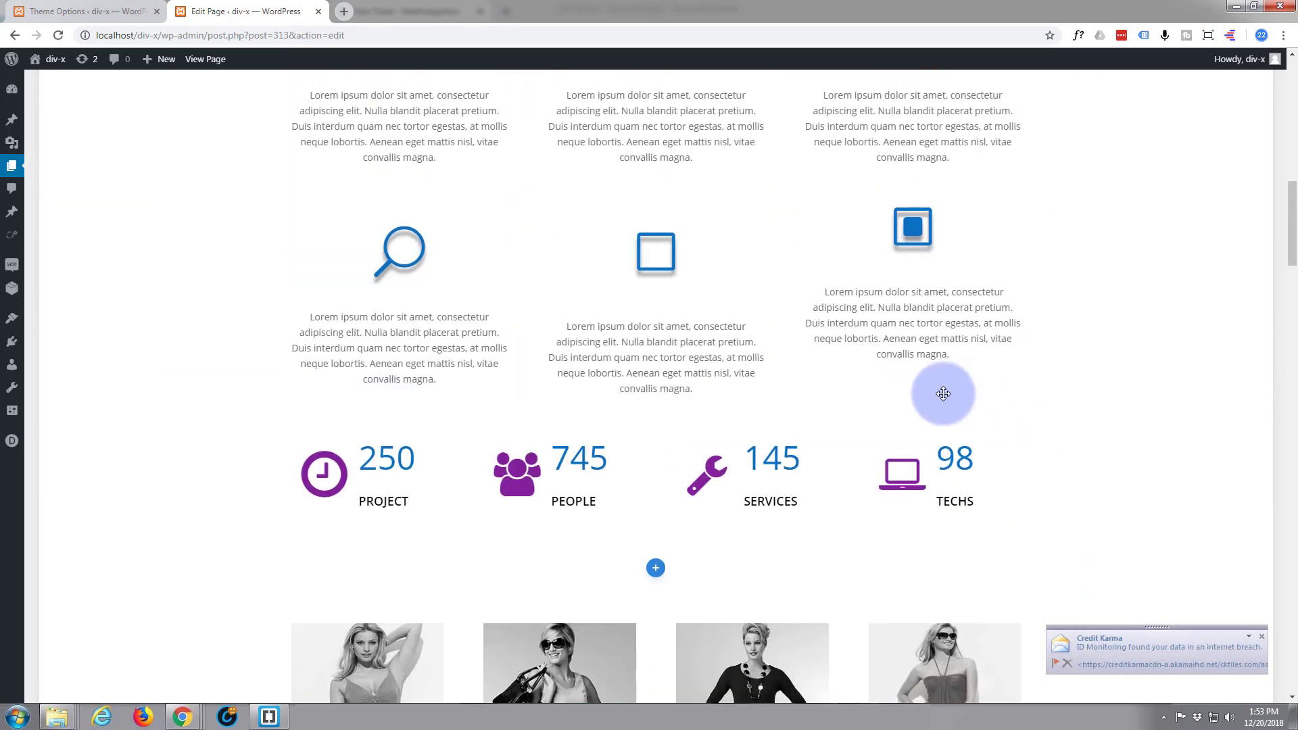
mouse_move(777, 466)
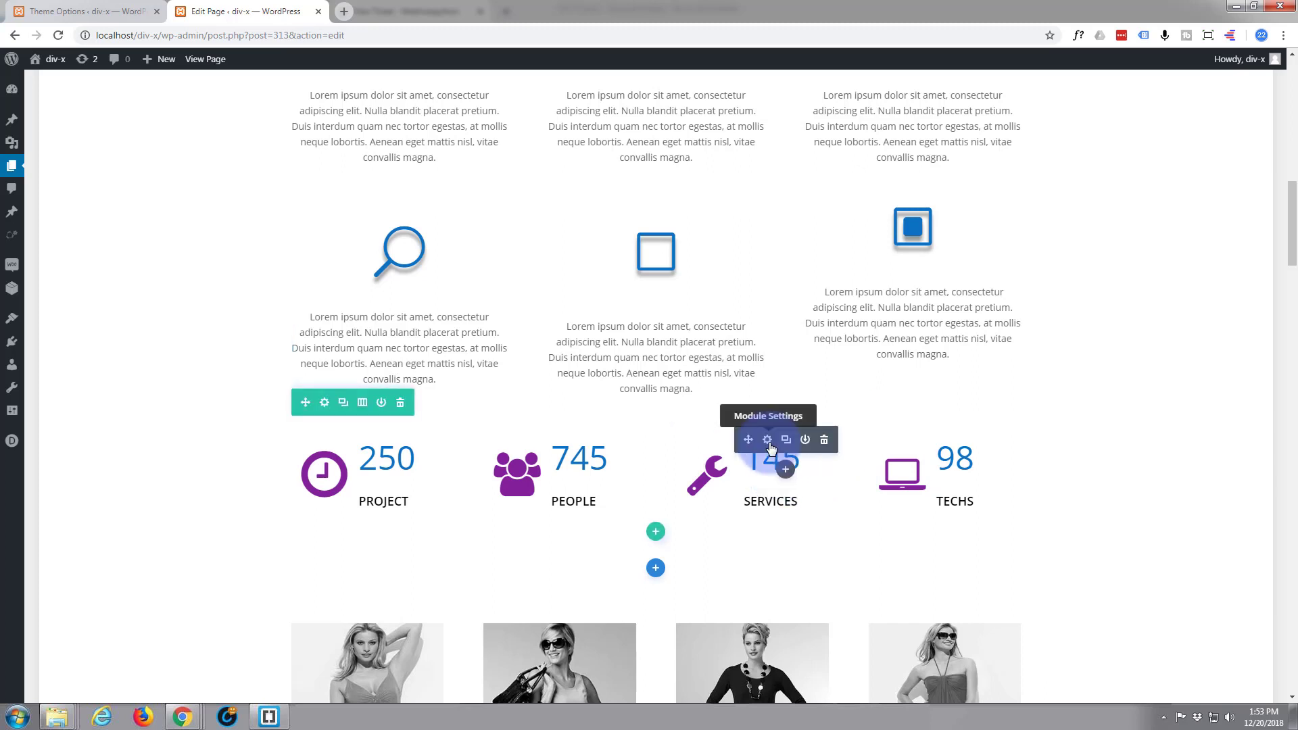
click(768, 440)
click(747, 444)
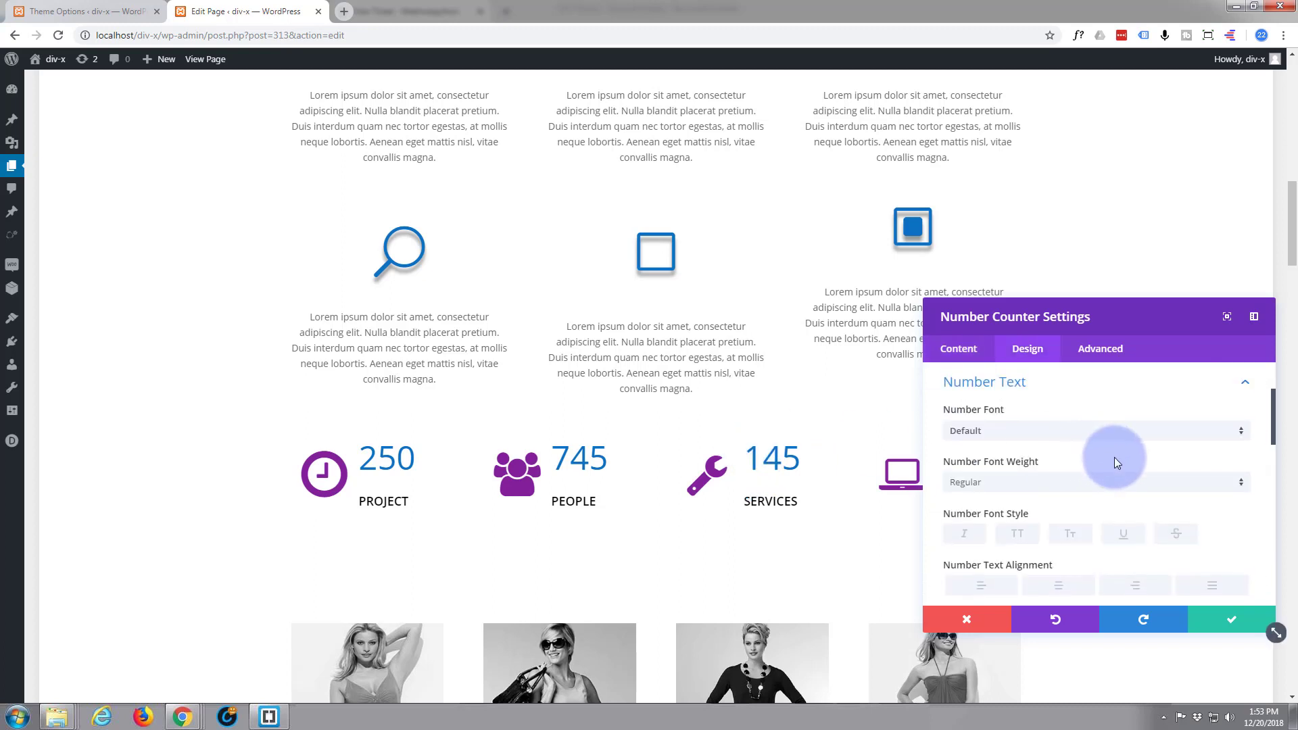
- Look through the Number Text Color swatches with the palette expanded, and discard the Services counter's settings
scroll(1115, 458, down, 5)
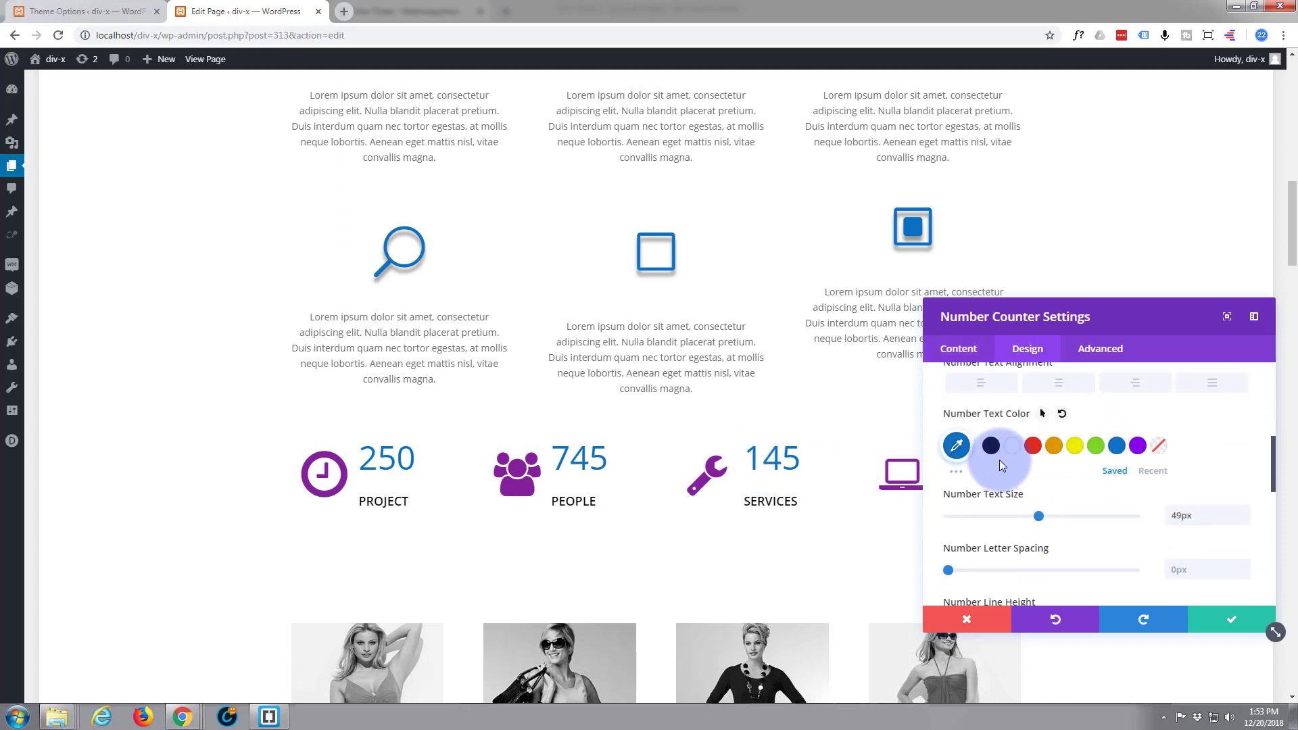
click(1158, 474)
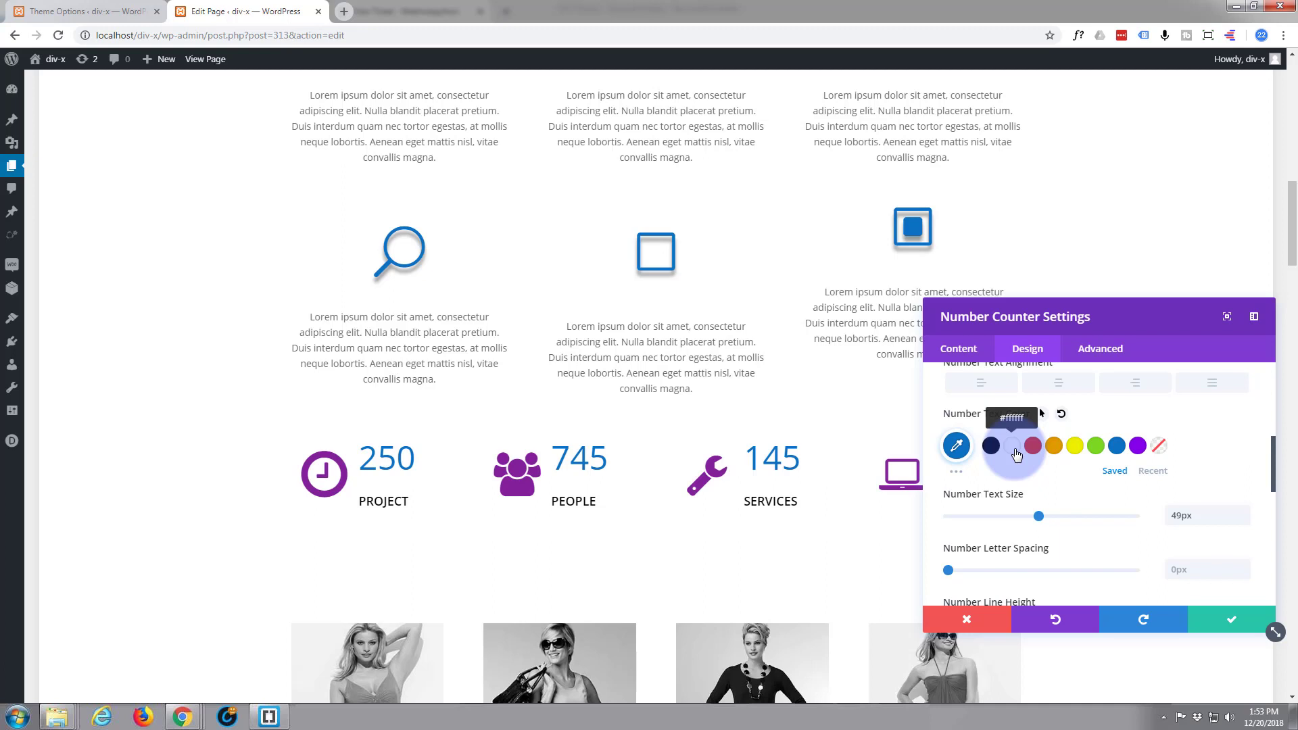
click(957, 475)
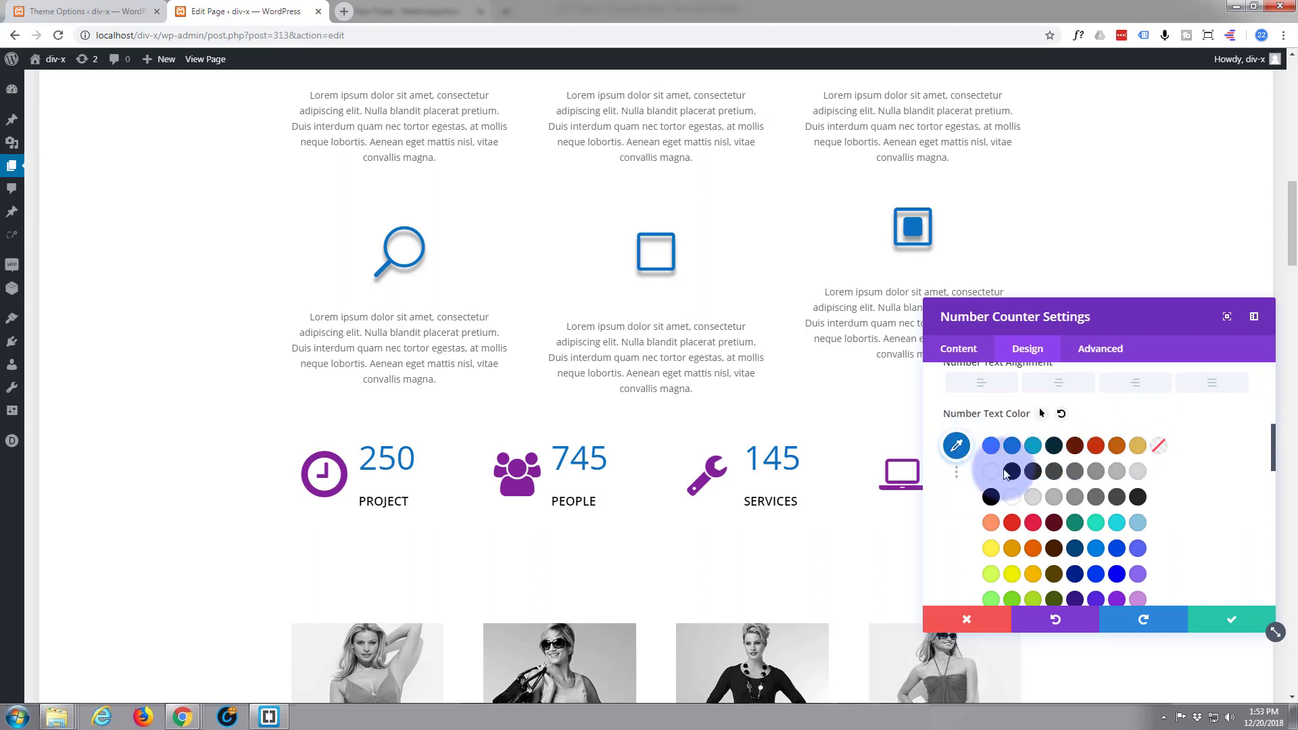
scroll(1018, 467, down, 3)
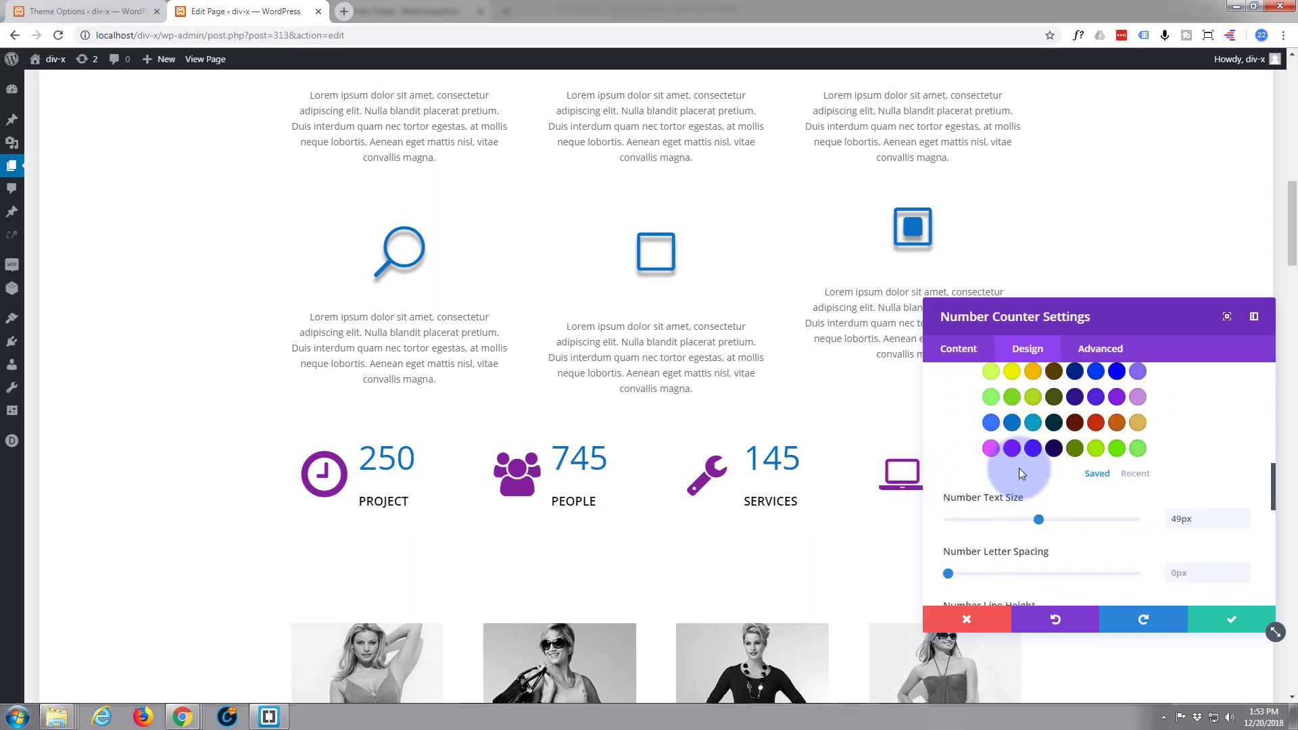
scroll(1019, 473, up, 3)
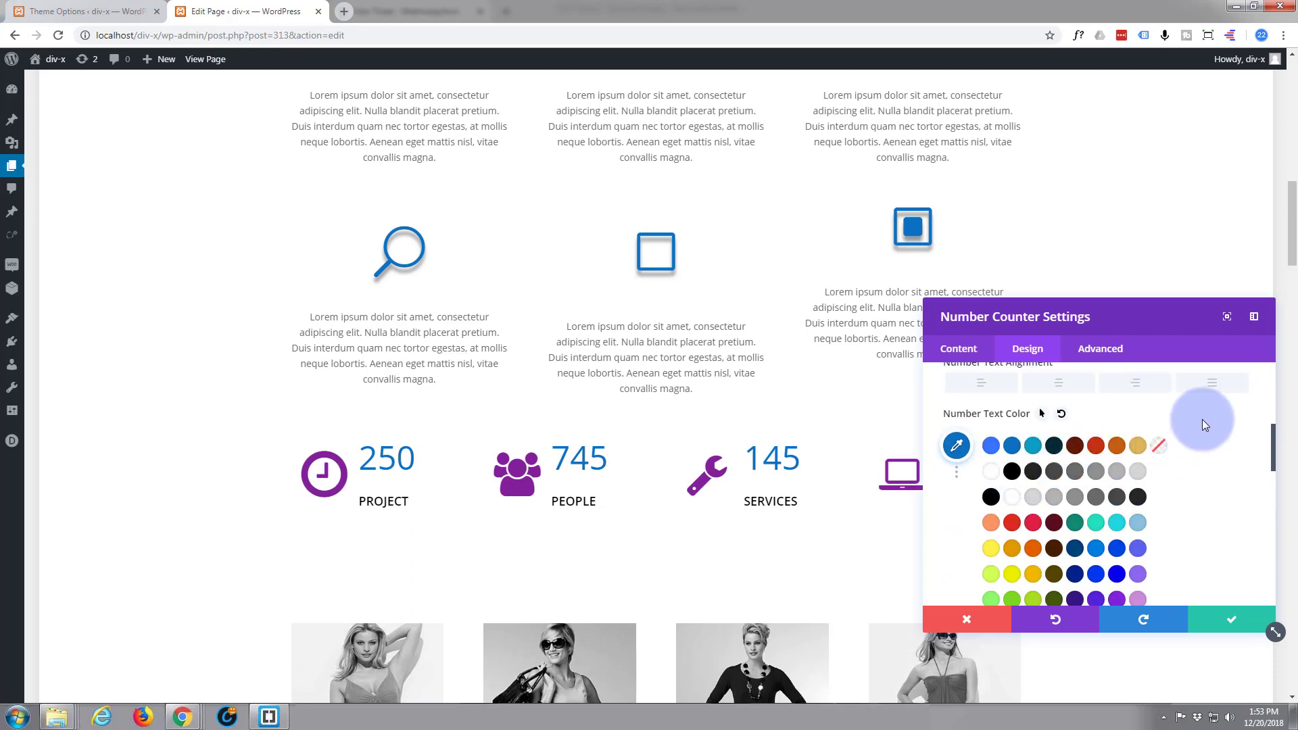
click(967, 619)
scroll(1060, 349, down, 5)
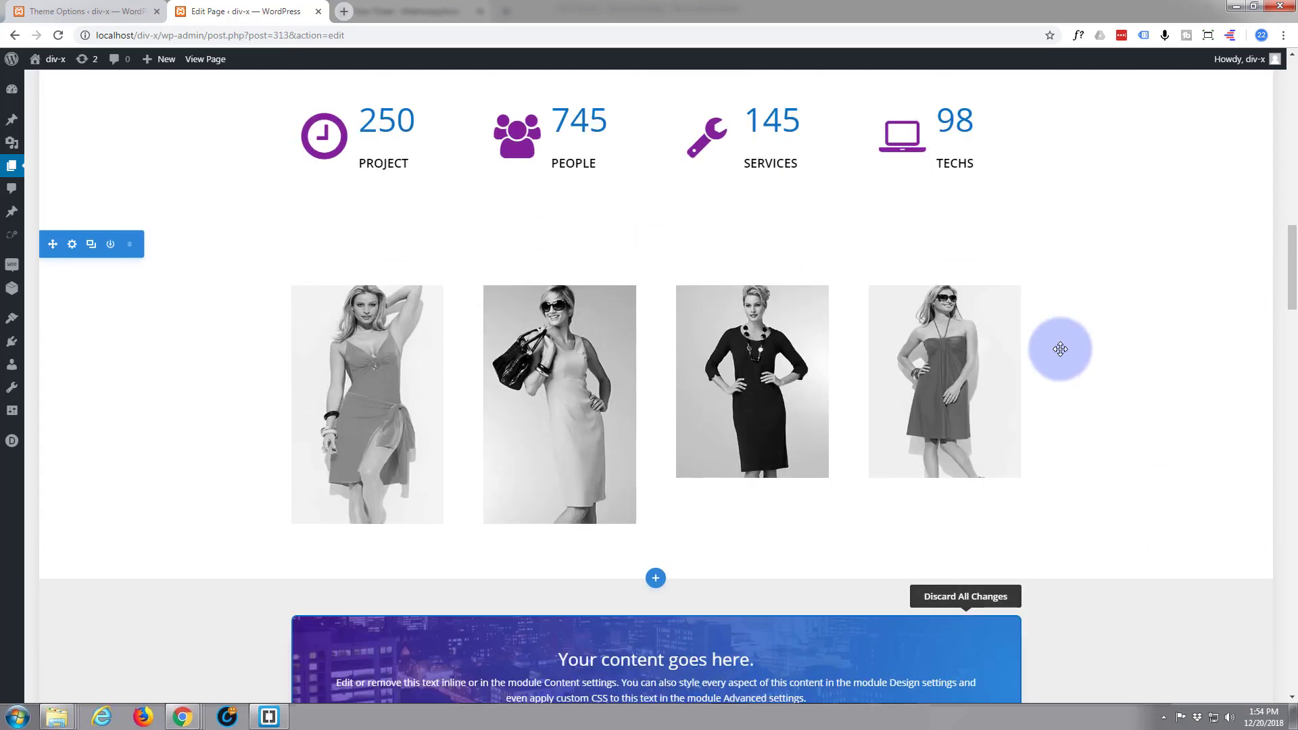
scroll(1060, 349, down, 2)
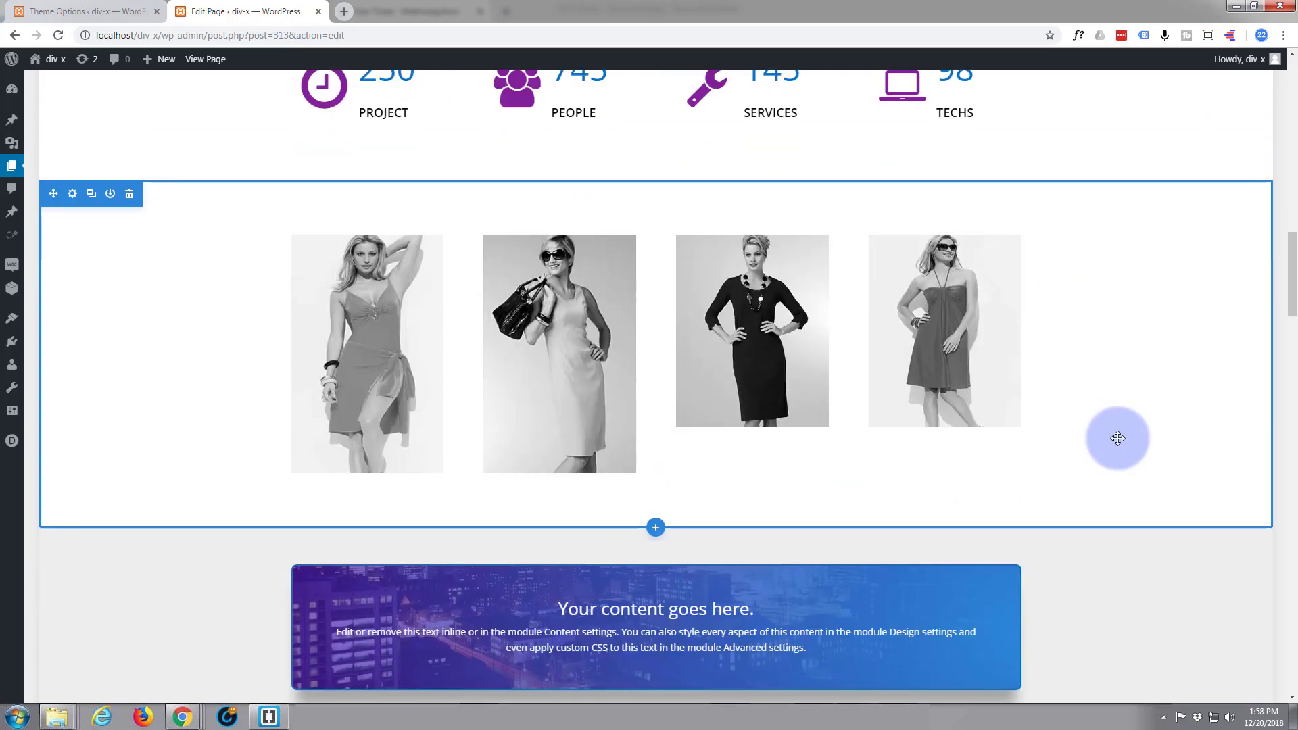
scroll(1118, 437, down, 2)
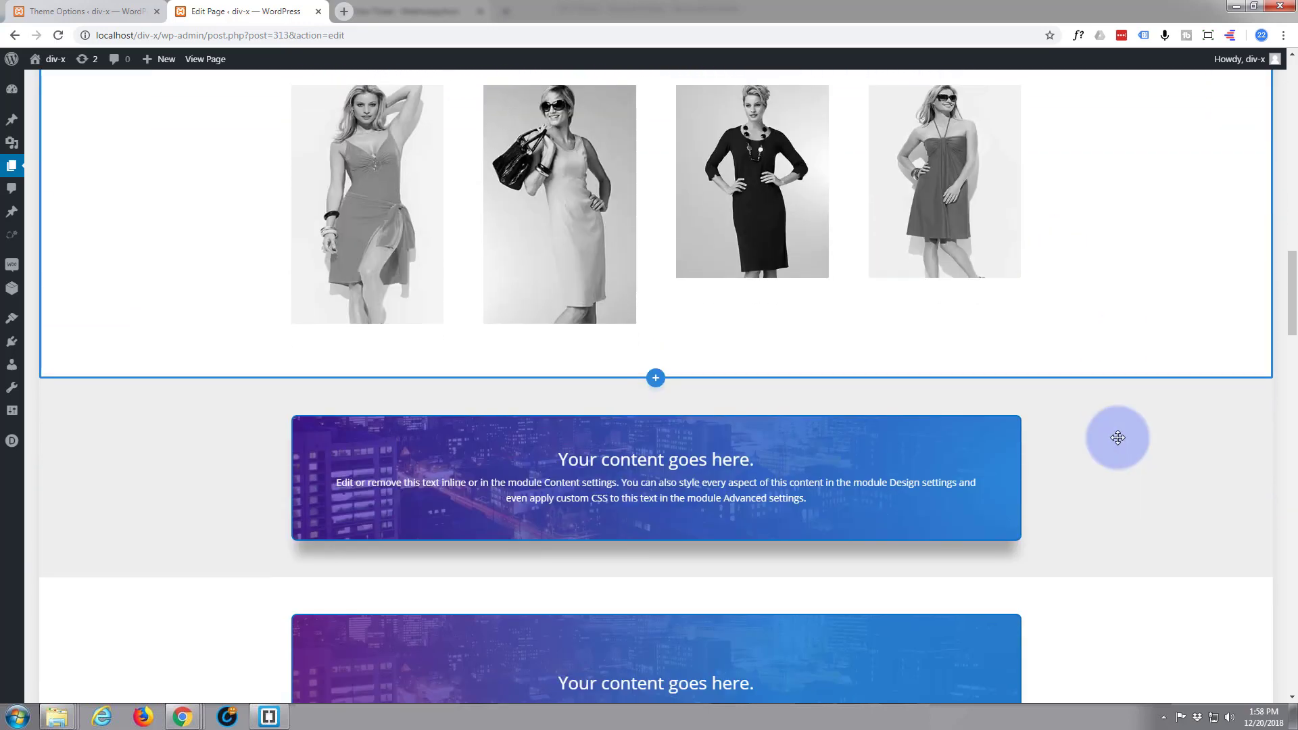
scroll(1118, 437, up, 3)
scroll(1118, 437, up, 4)
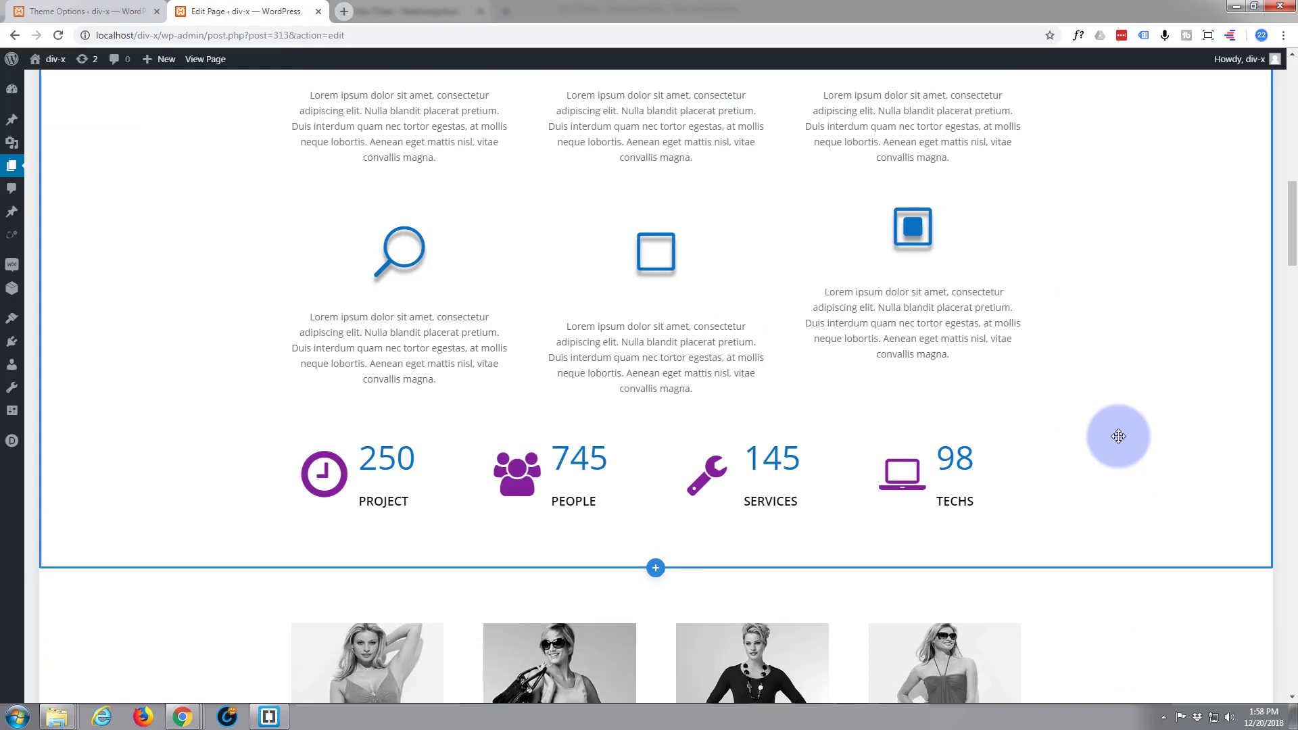
- Show the Text Text Color option in the design settings of the lorem ipsum text module beneath the people icon
scroll(1118, 436, up, 3)
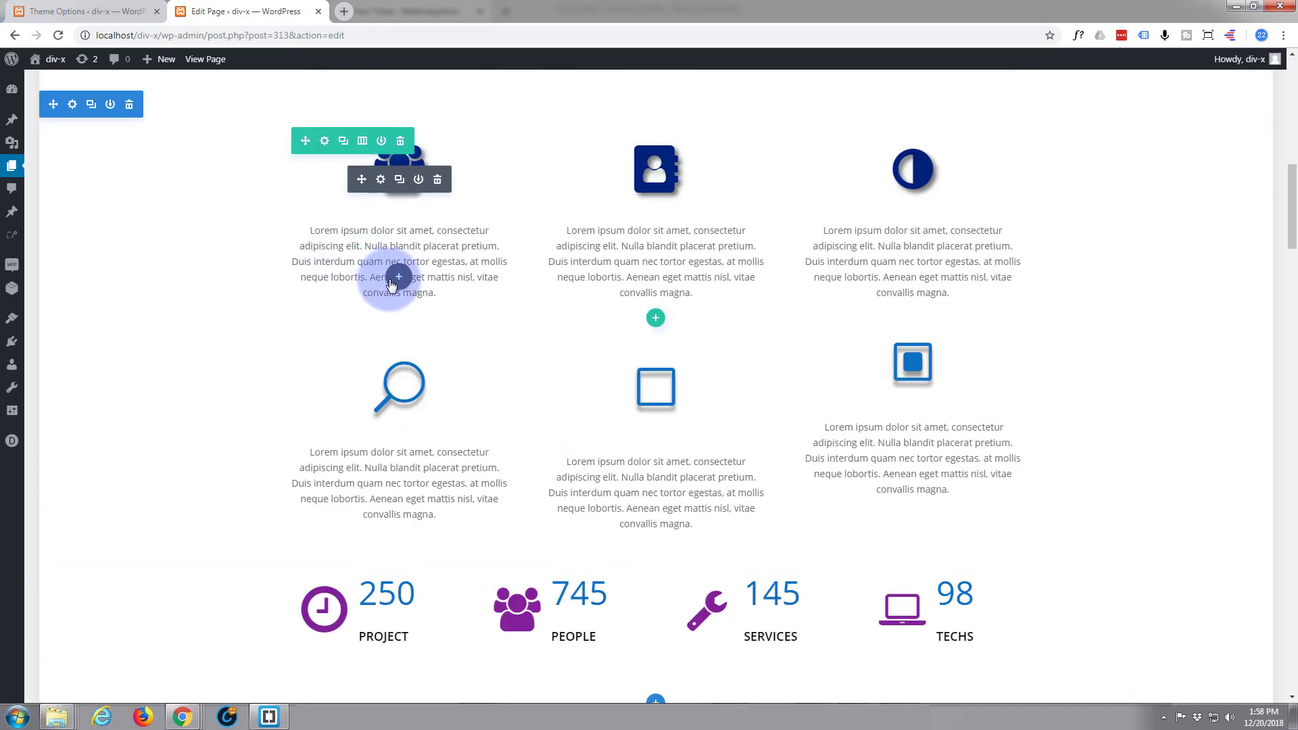
click(381, 180)
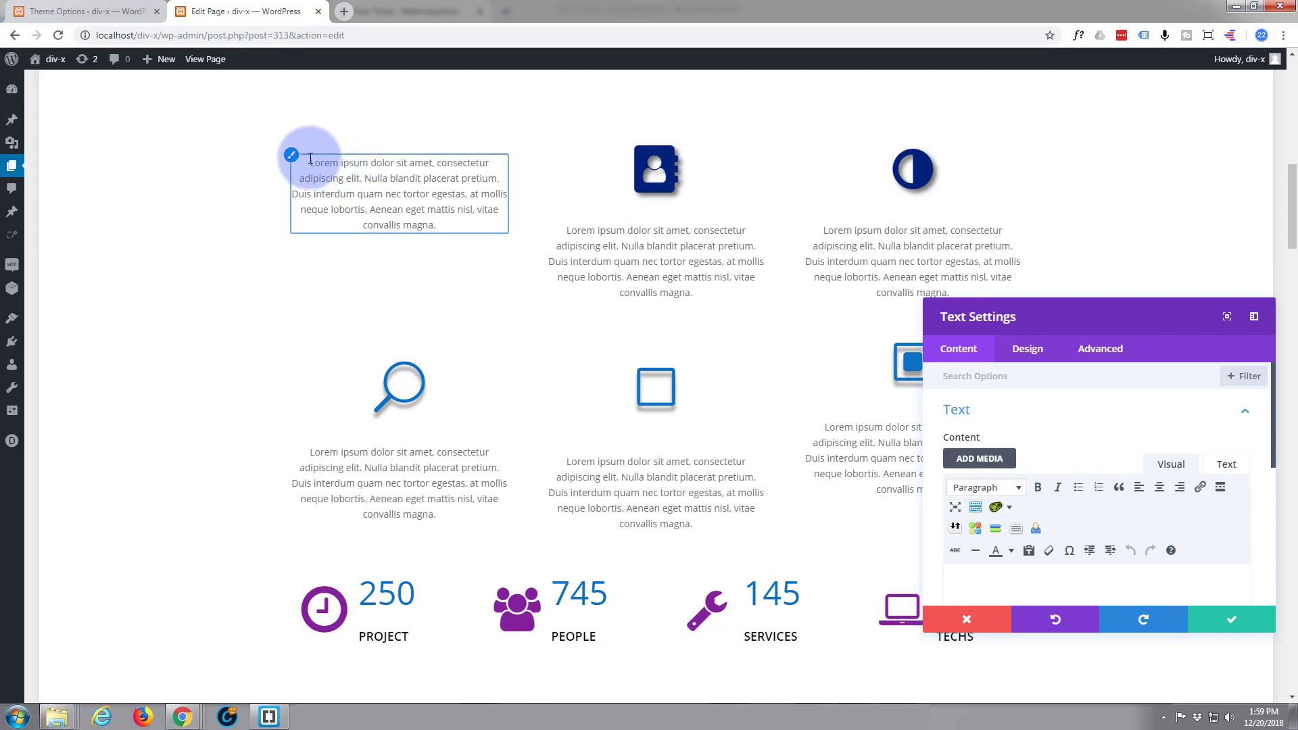
click(291, 156)
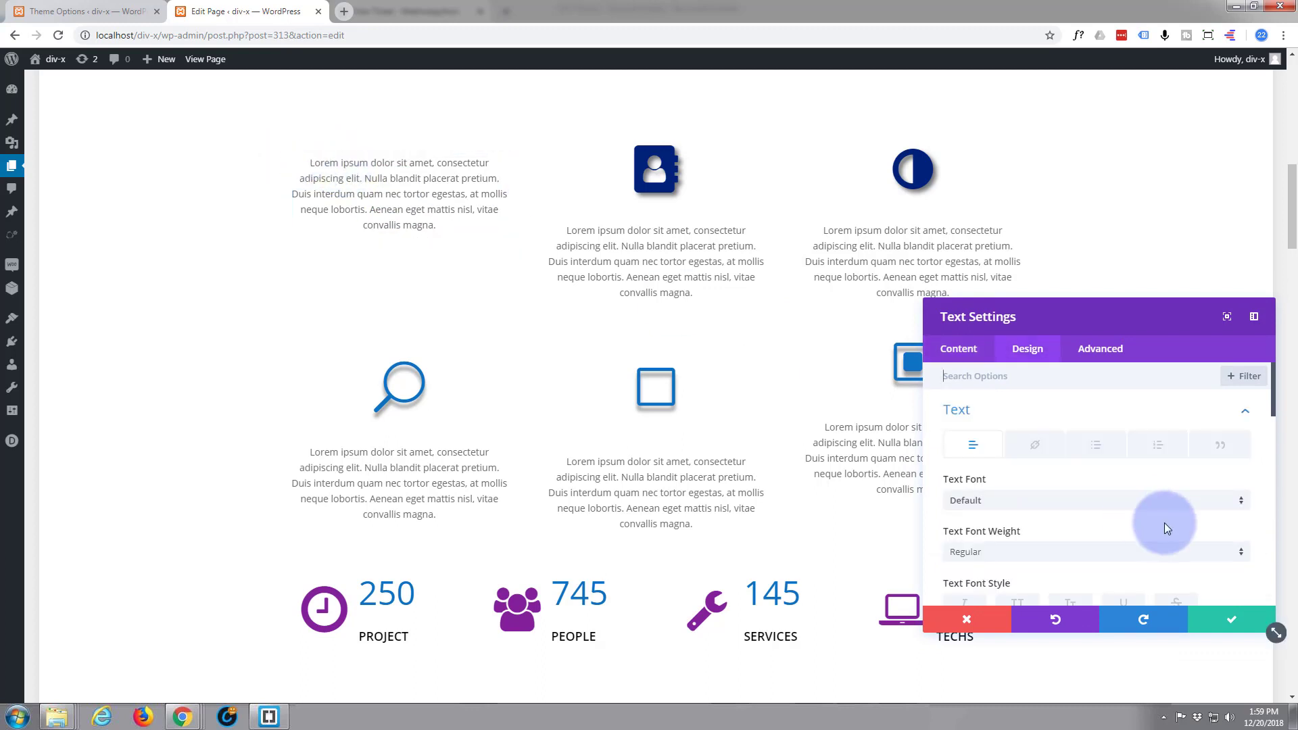
scroll(1100, 469, down, 3)
scroll(1099, 469, down, 5)
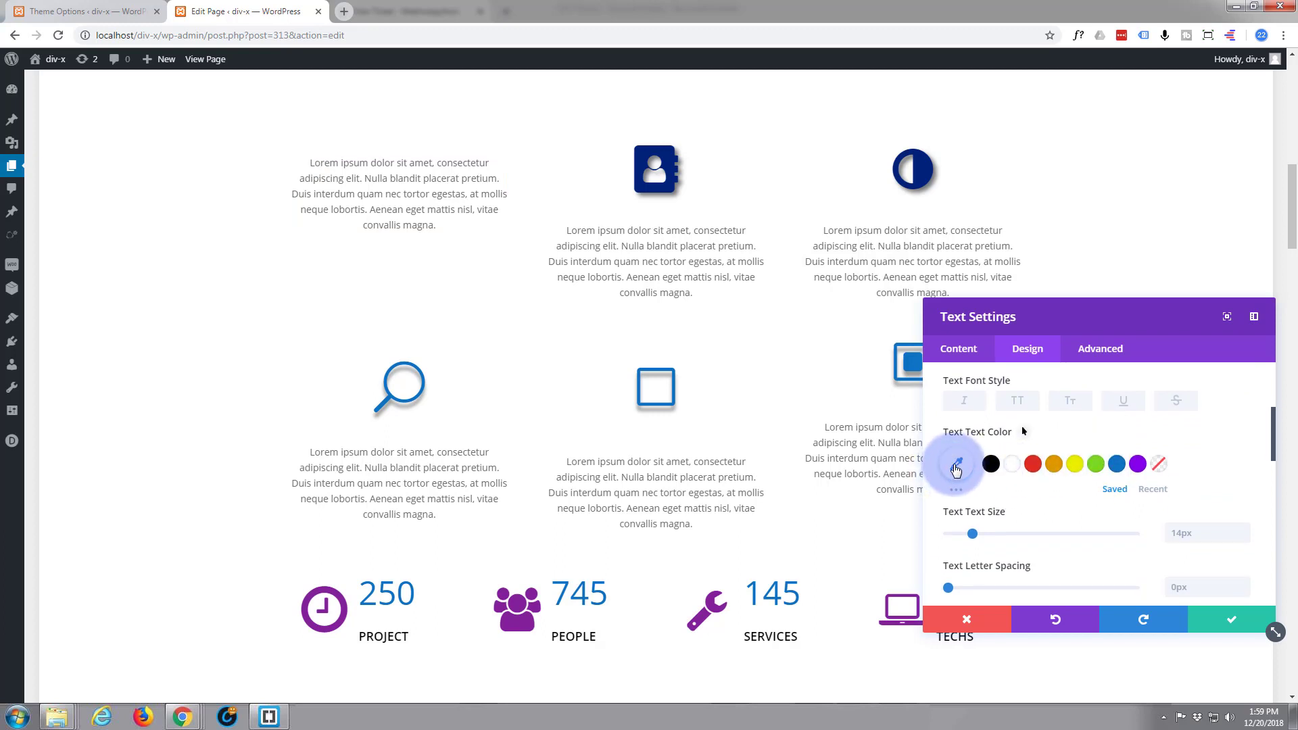
- Use Find & Replace on the Text Text Color within this page, replacing the default color with blue #0c71c3
right_click(955, 468)
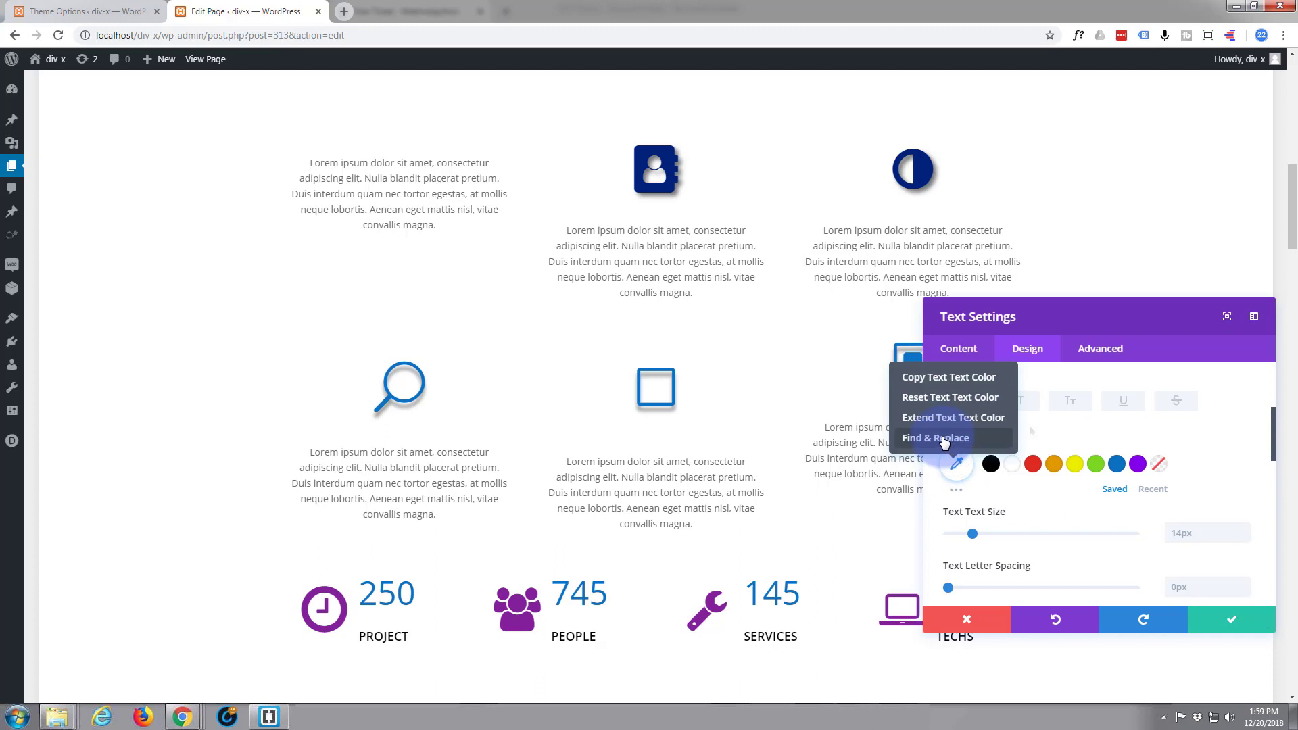
click(942, 438)
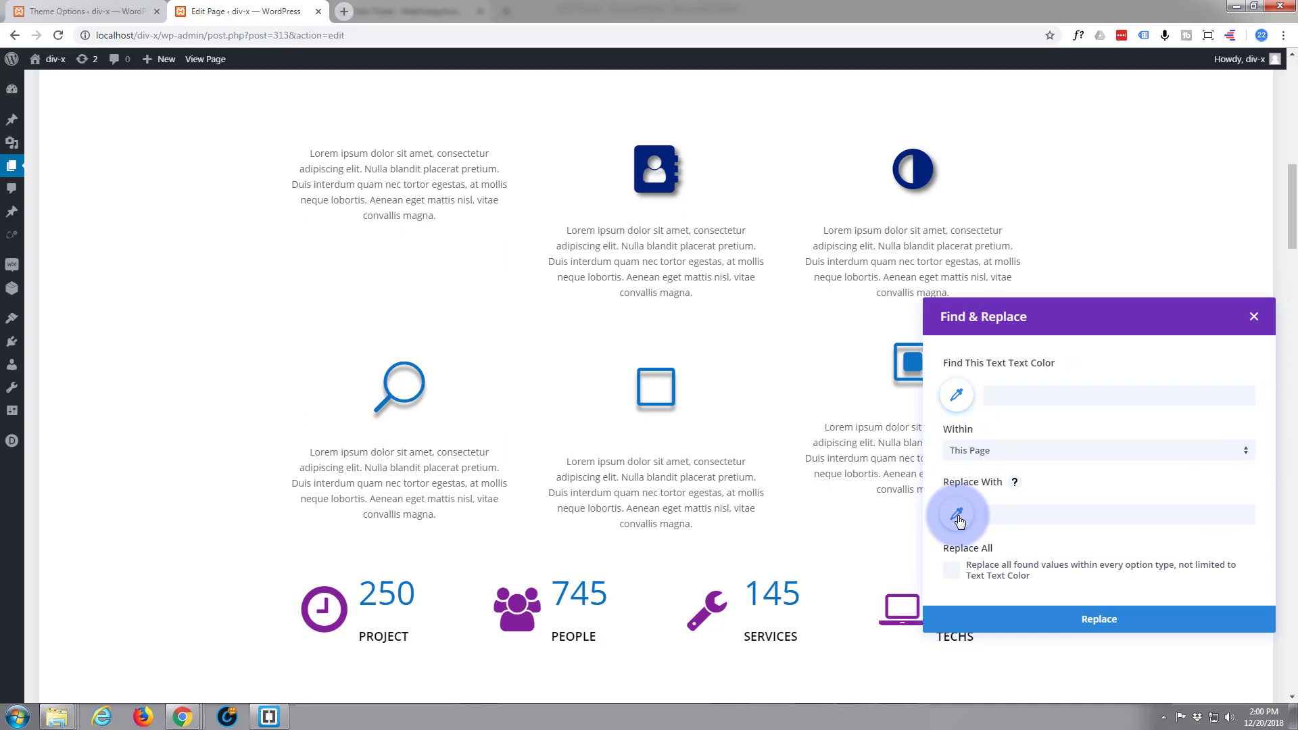
click(958, 517)
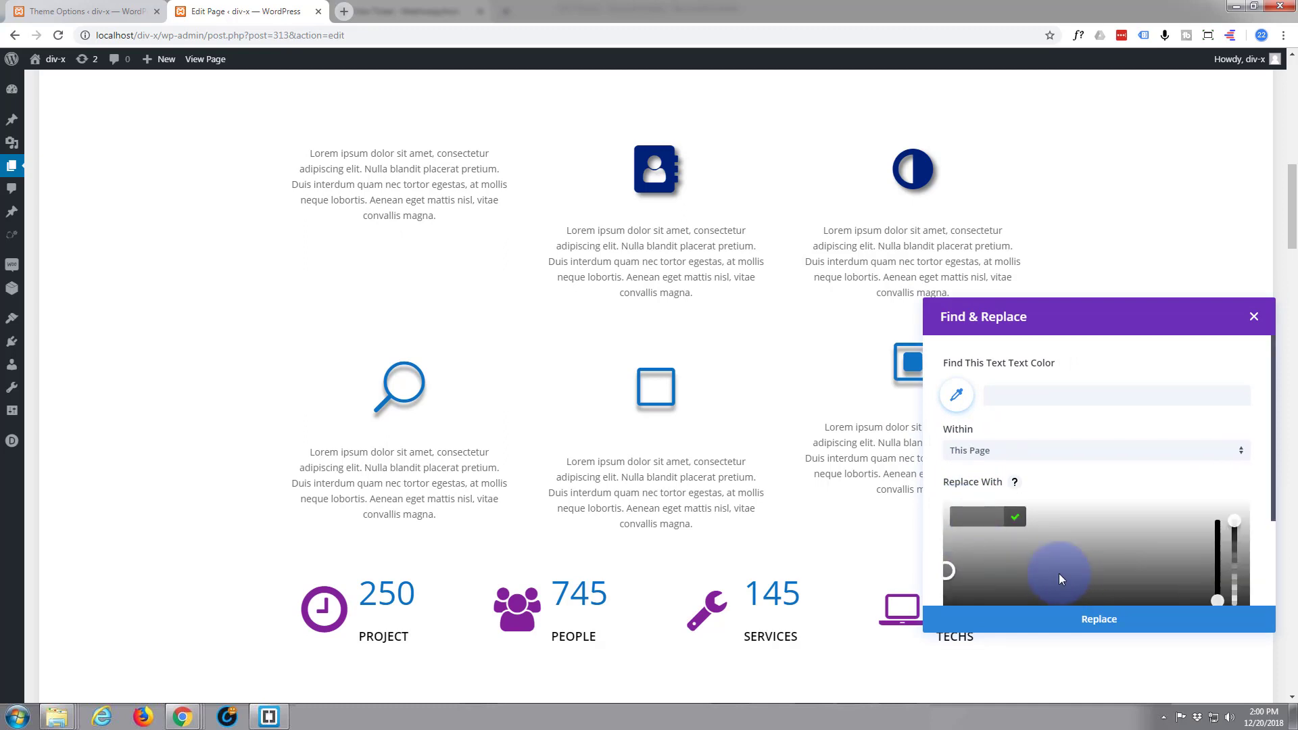
scroll(1072, 494, down, 2)
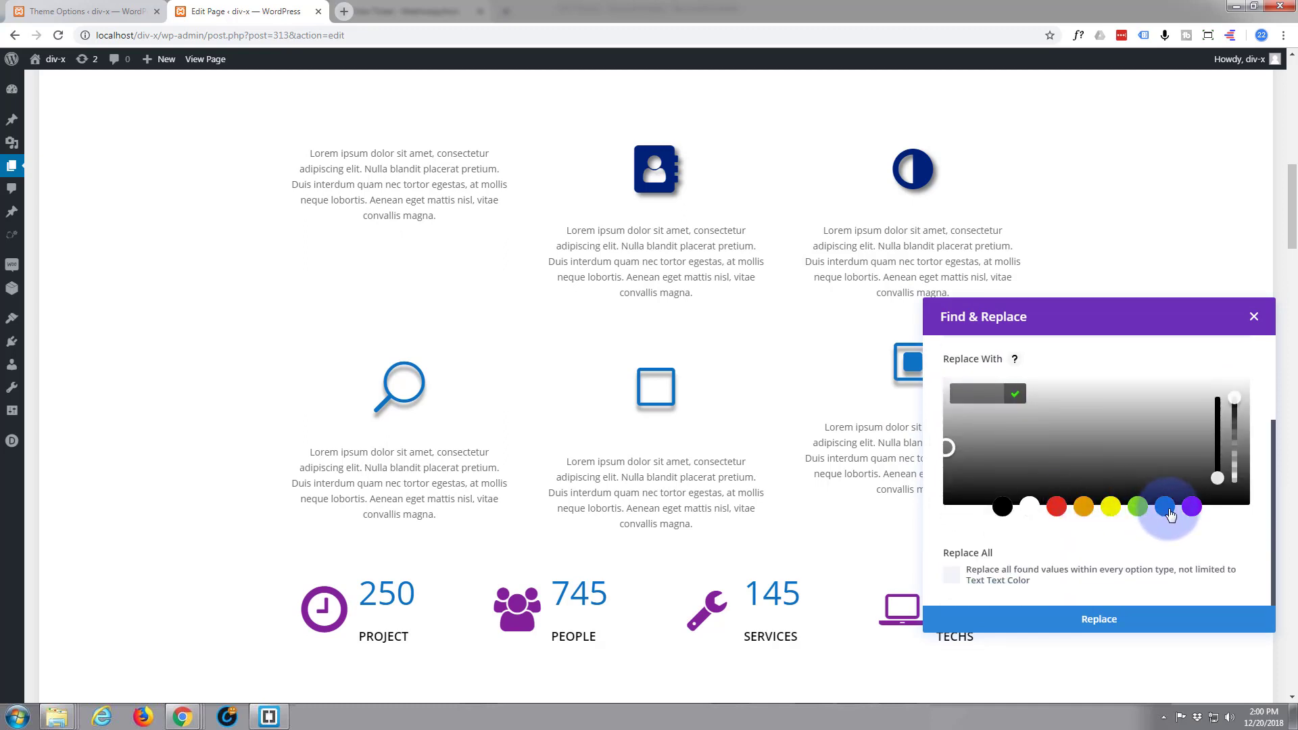
click(1164, 507)
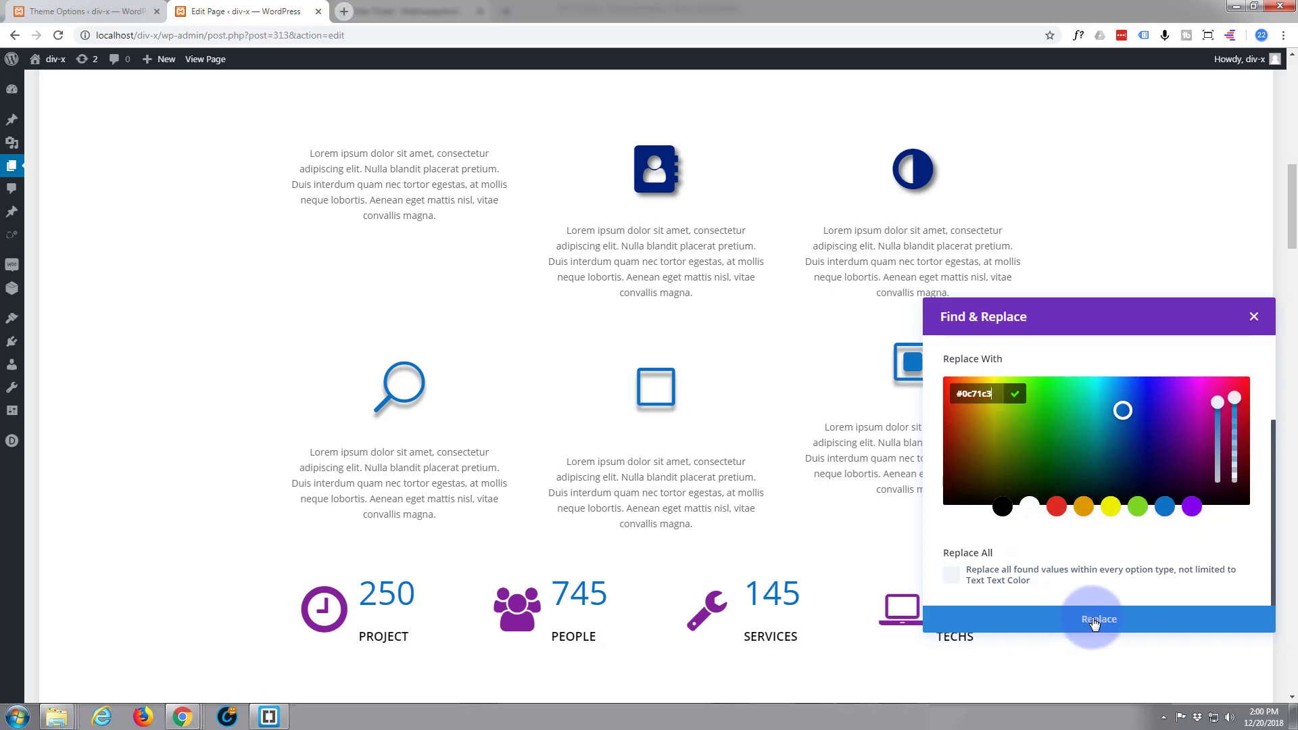
click(1093, 621)
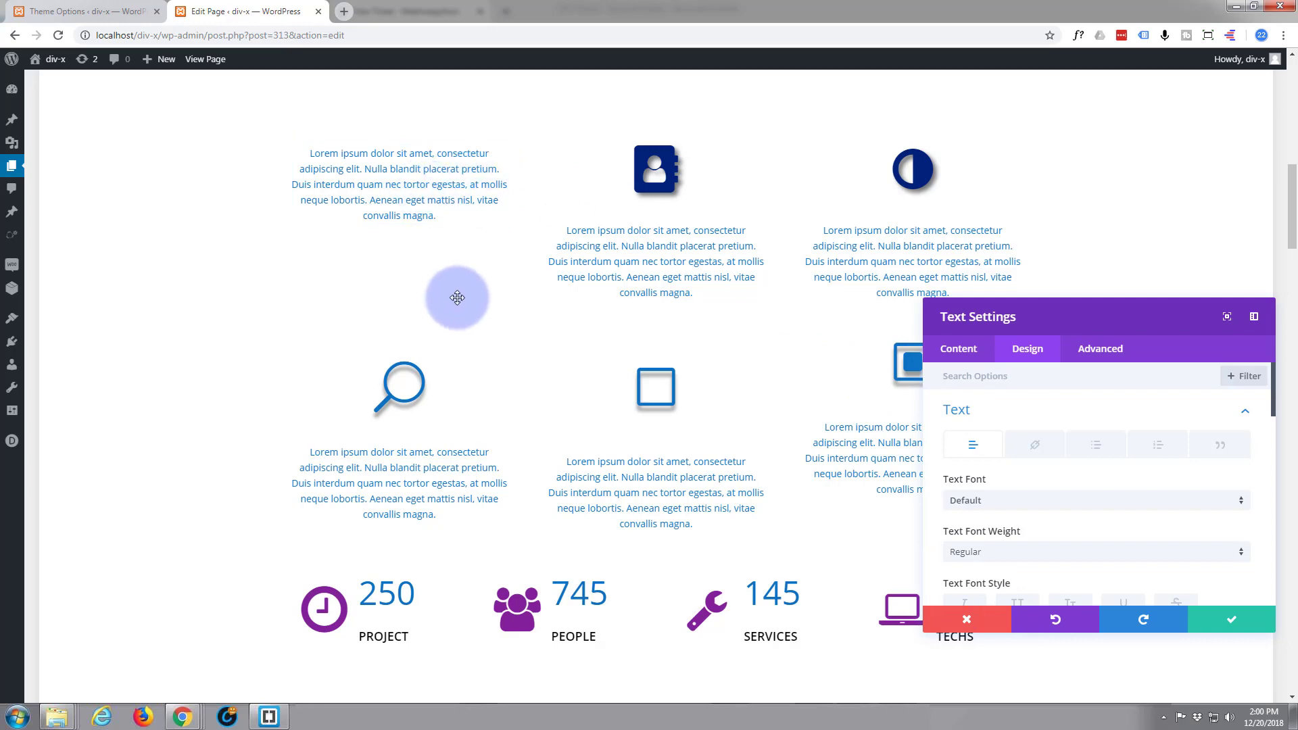
- Check the text color of the modules down the page, and discard the text module's changes
scroll(457, 298, down, 10)
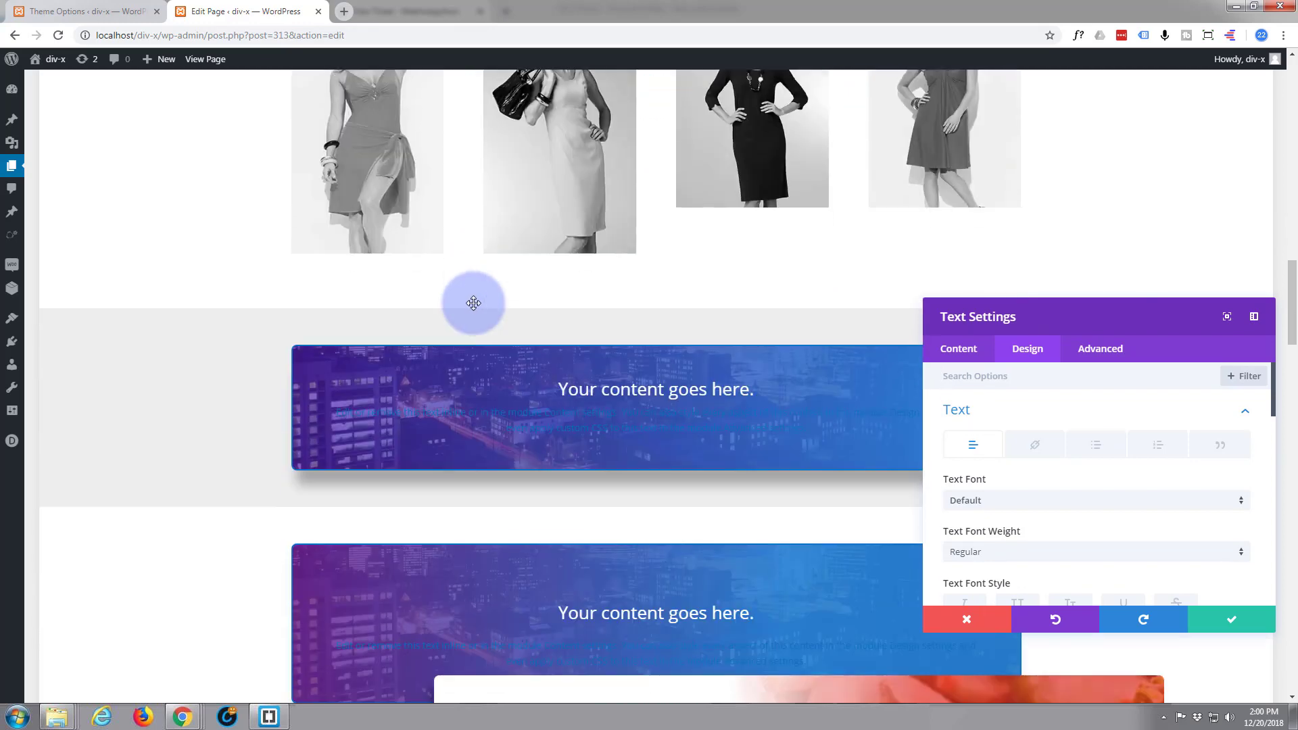
scroll(473, 303, down, 7)
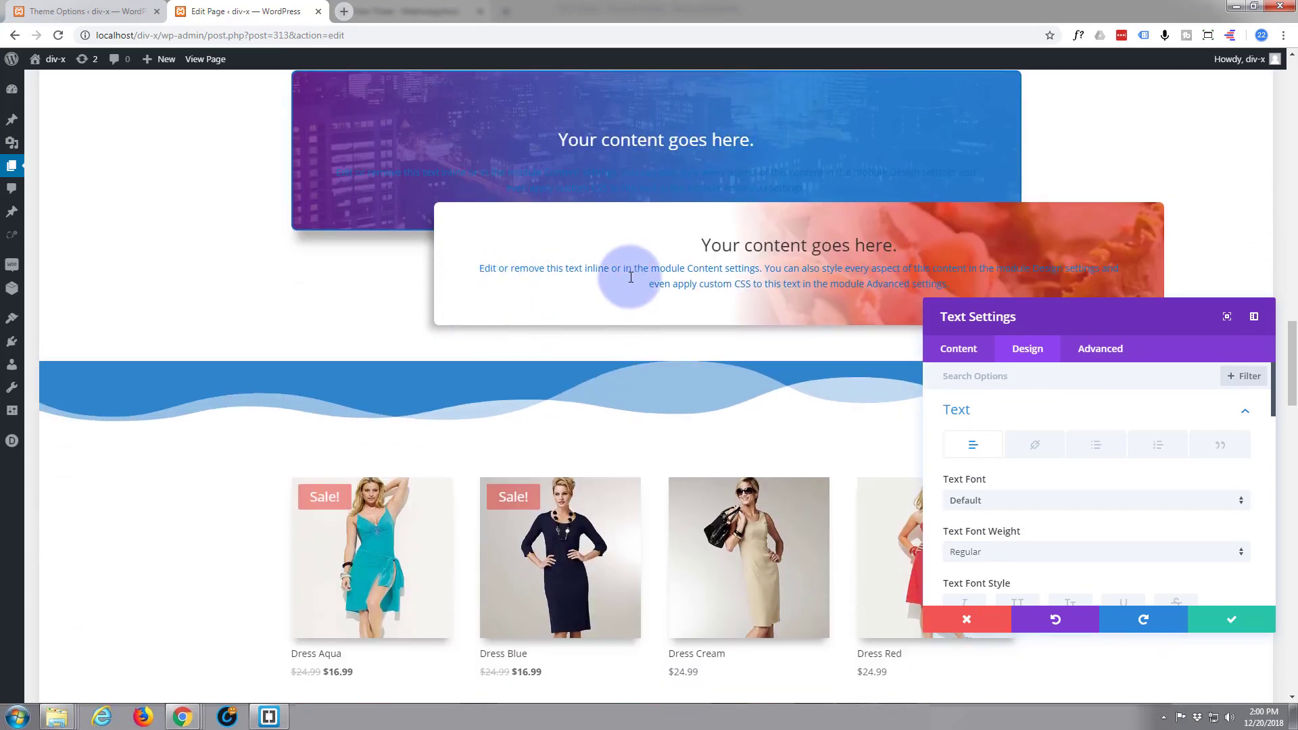
scroll(661, 296, down, 5)
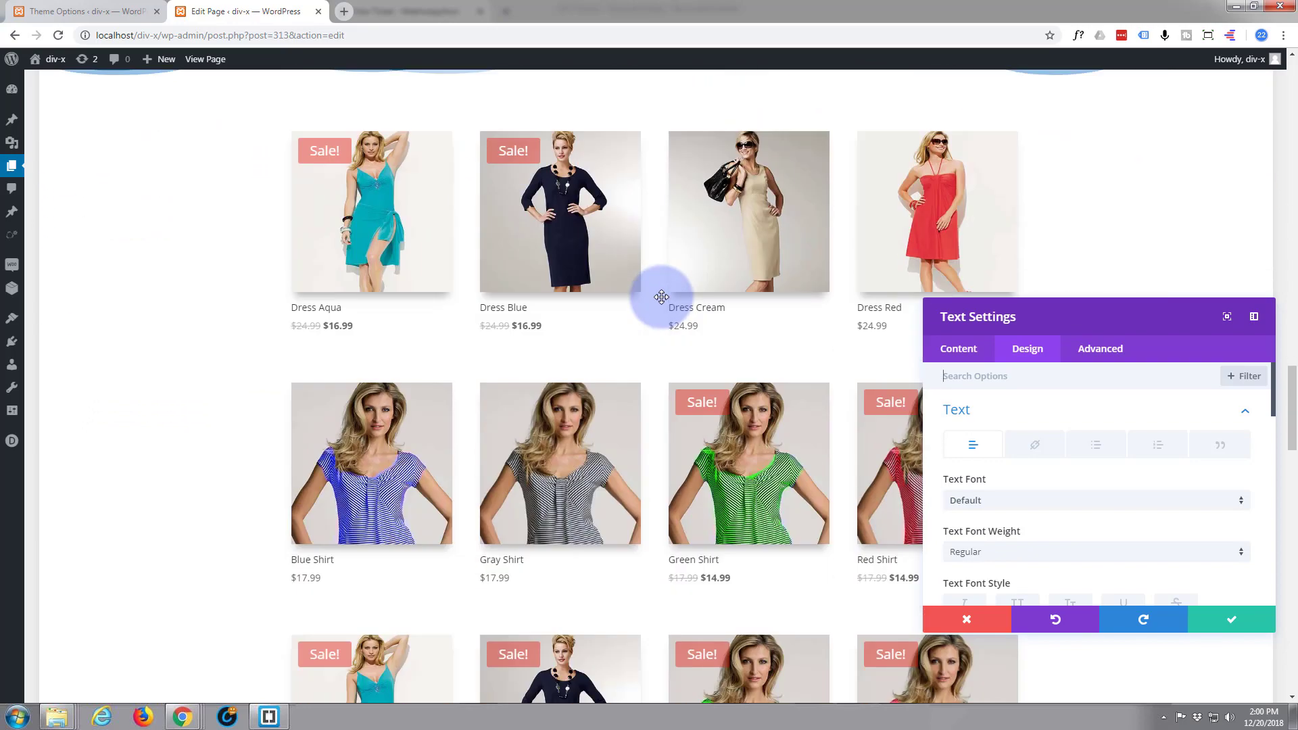
scroll(661, 298, down, 9)
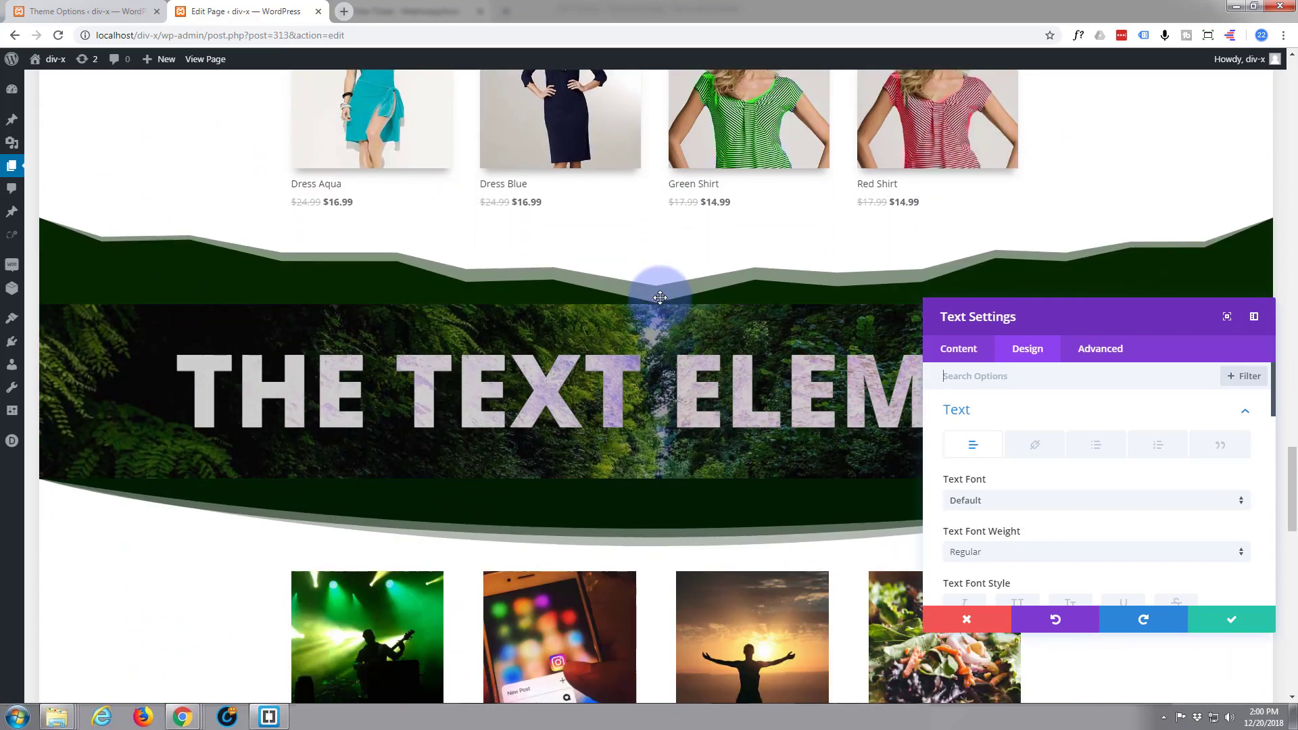
scroll(660, 294, down, 6)
scroll(600, 434, up, 1)
scroll(600, 435, up, 1)
click(964, 619)
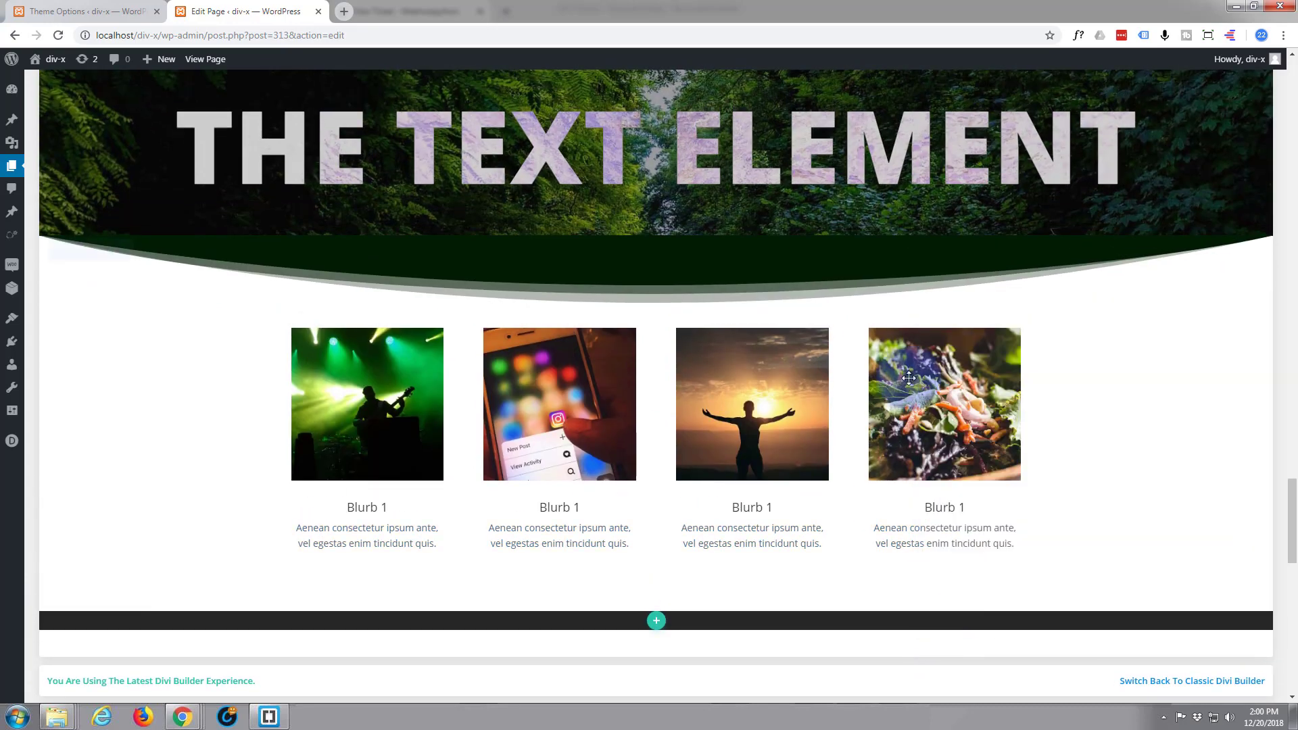
- Preview the upper part of the page in tablet view, and switch back to desktop view
scroll(910, 378, up, 9)
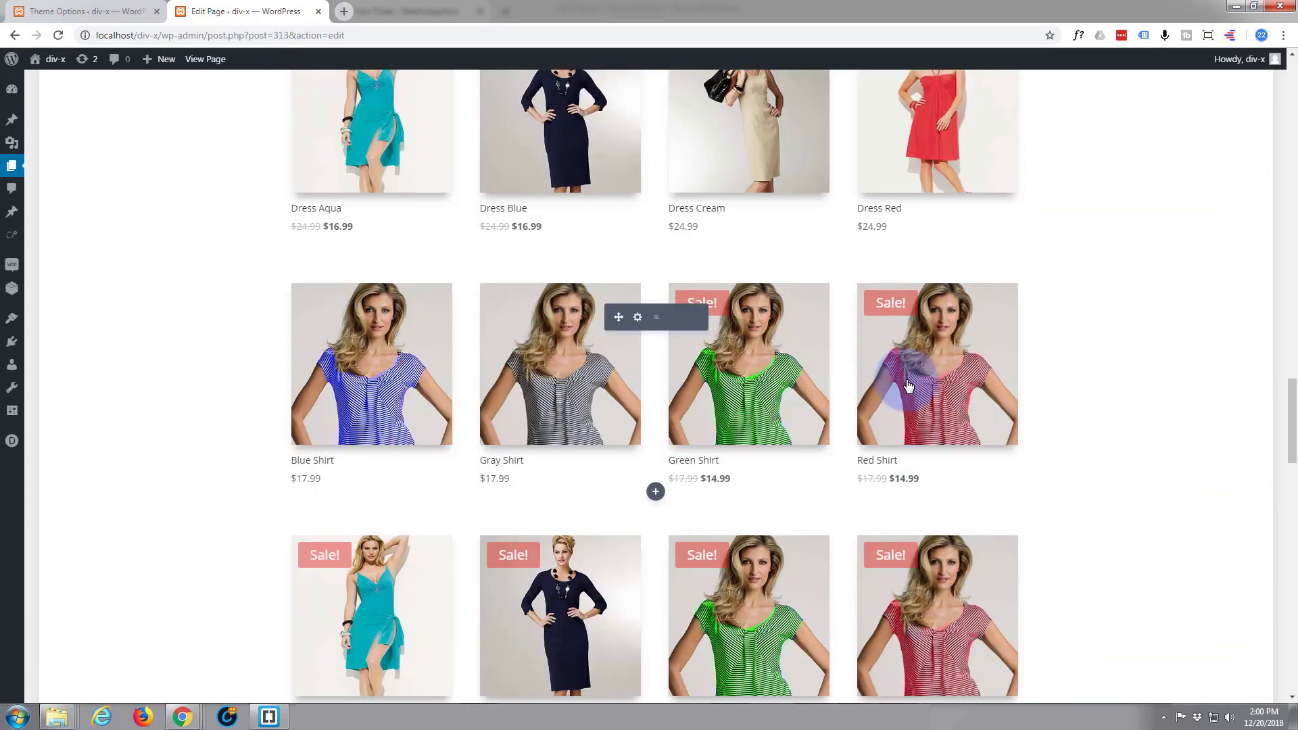
scroll(908, 385, up, 10)
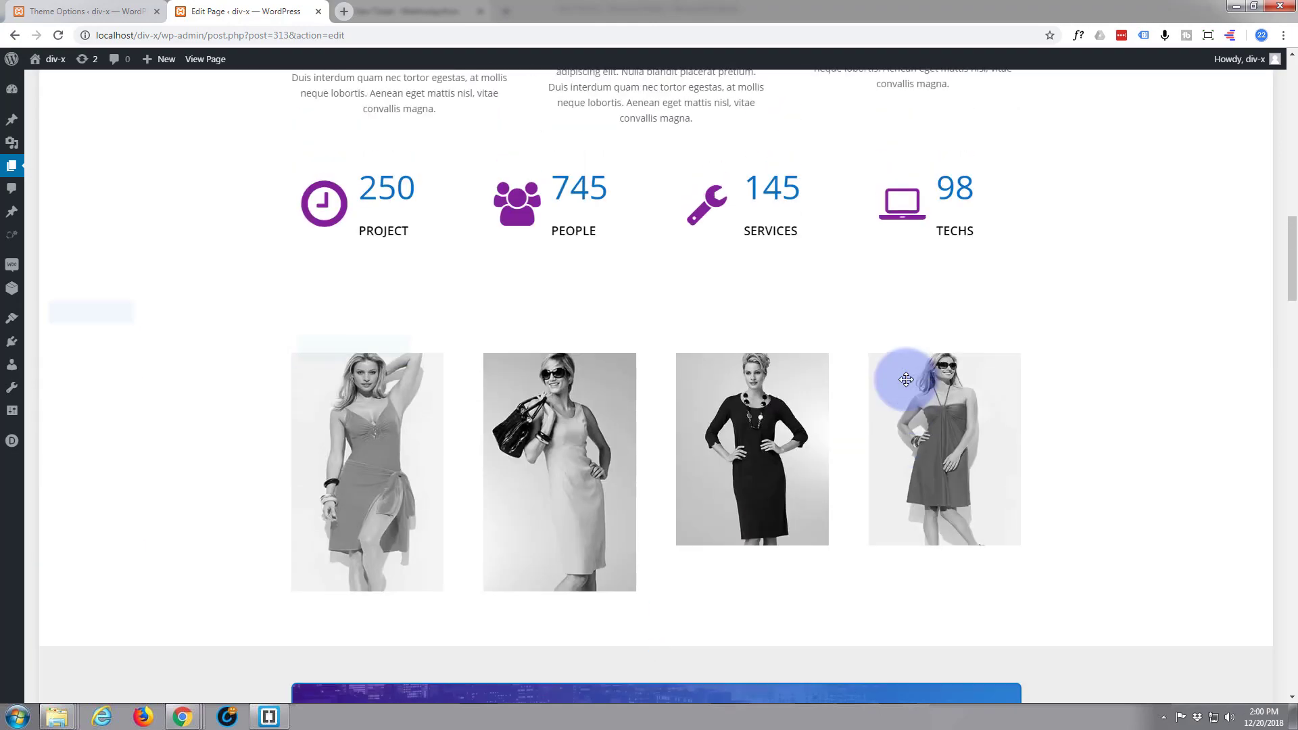
scroll(906, 379, up, 7)
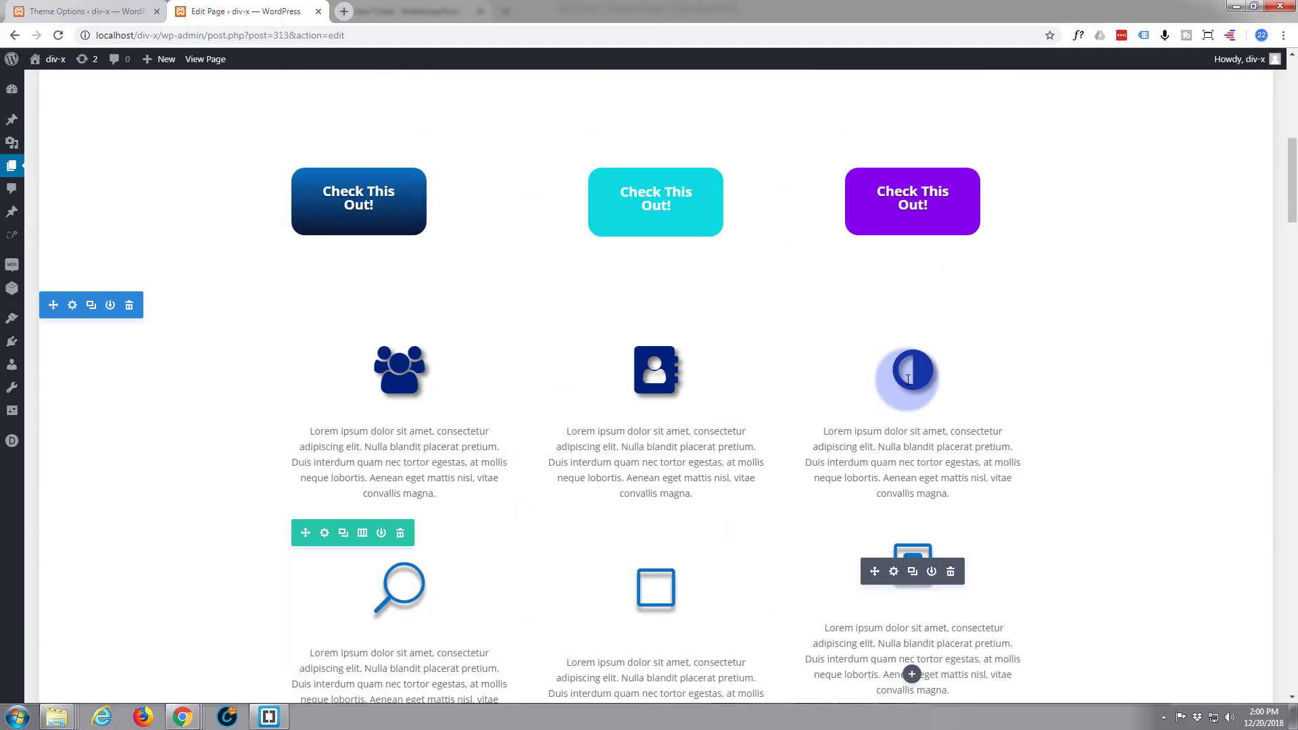
scroll(907, 382, up, 2)
scroll(759, 403, up, 1)
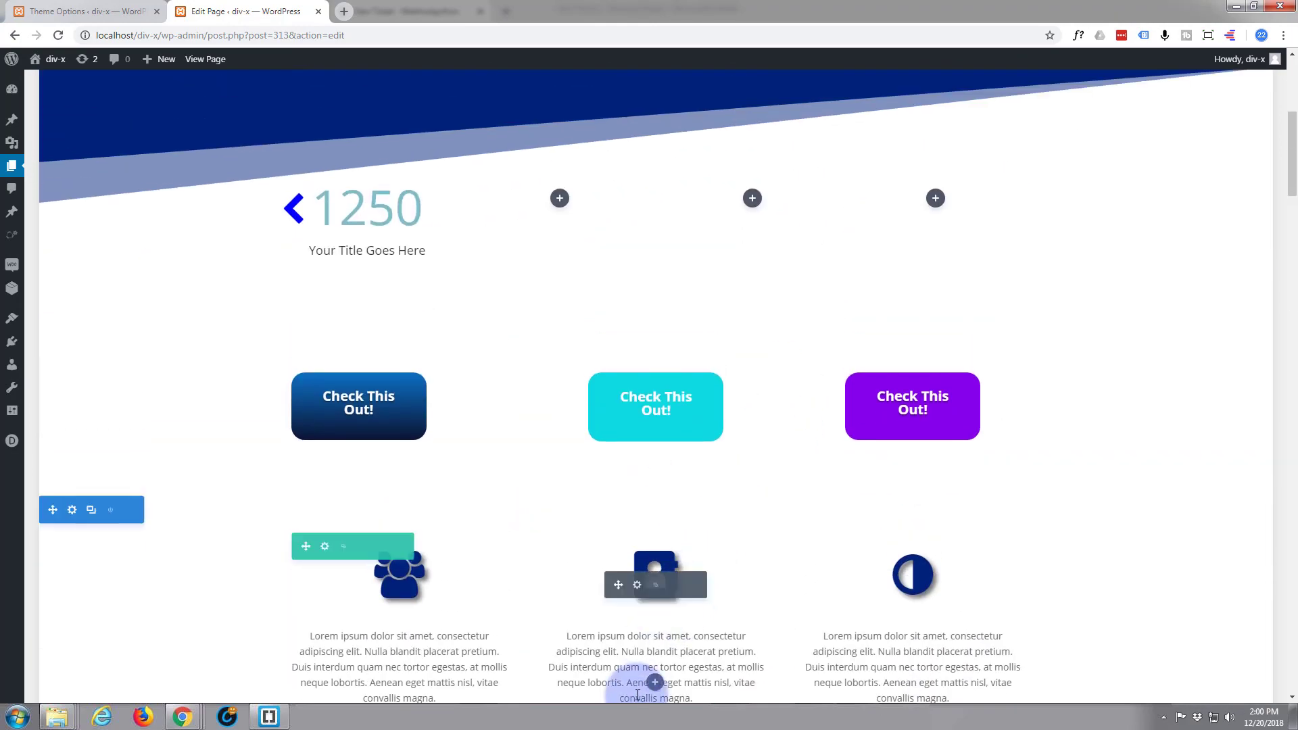
scroll(632, 311, up, 6)
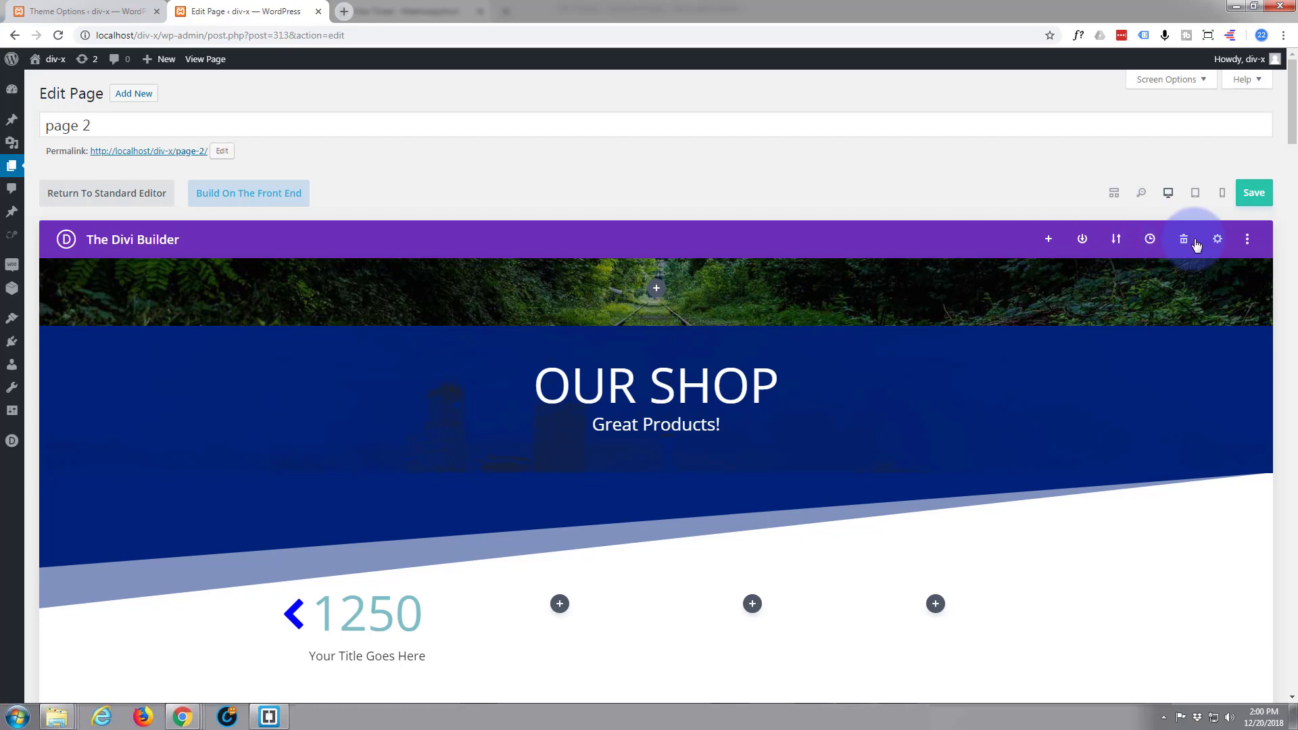
click(1195, 194)
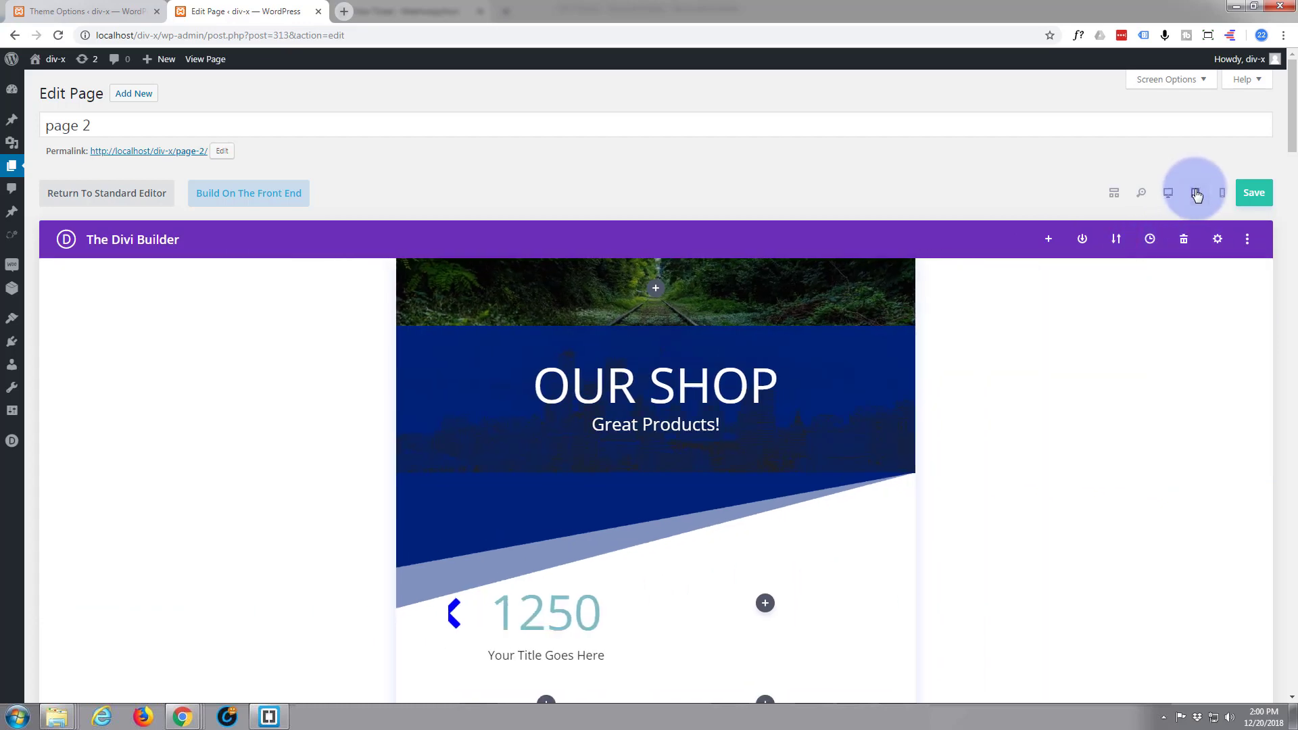
scroll(802, 355, down, 3)
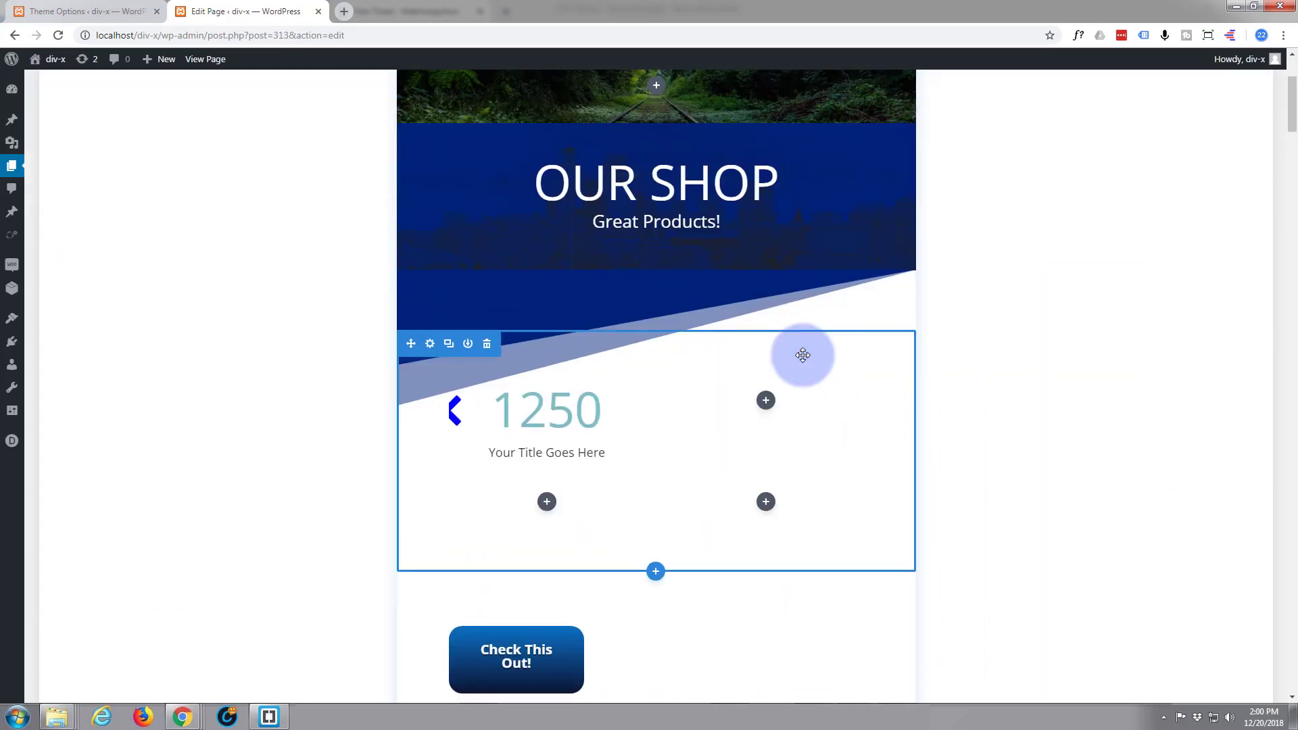
scroll(804, 356, down, 3)
scroll(803, 356, up, 6)
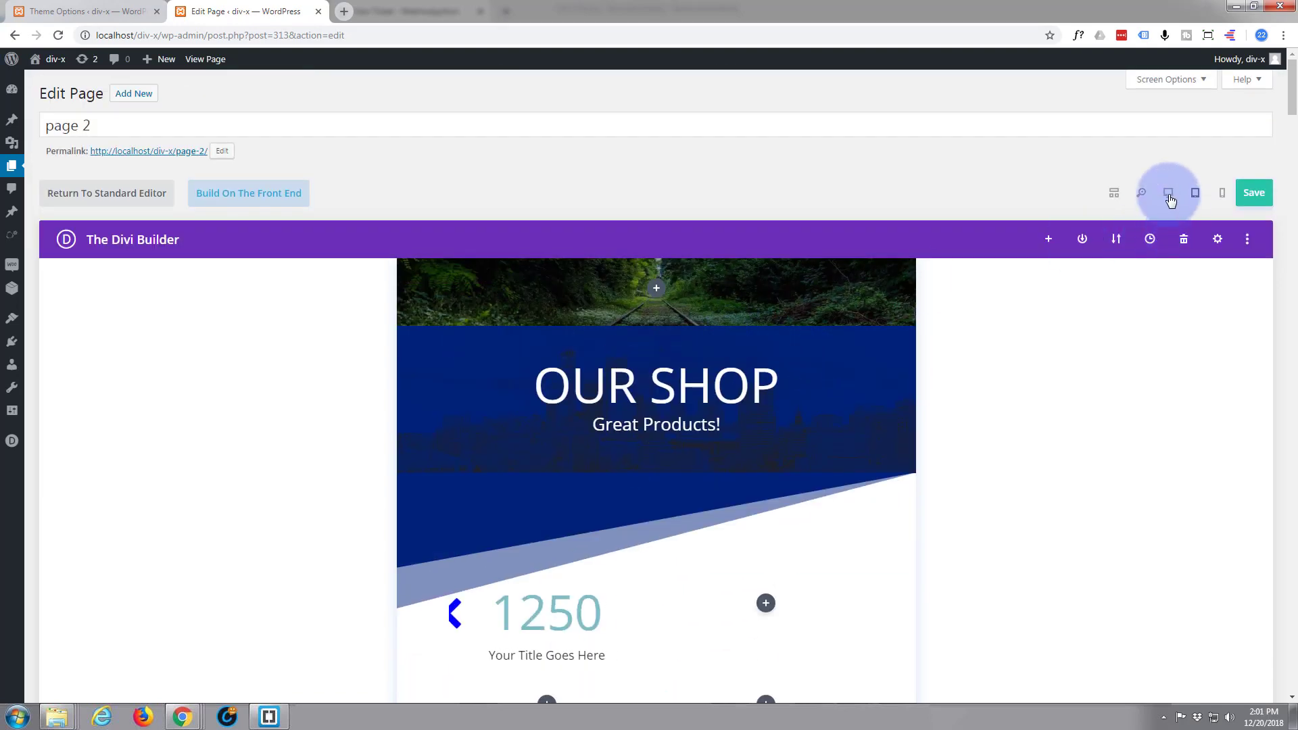
click(1168, 194)
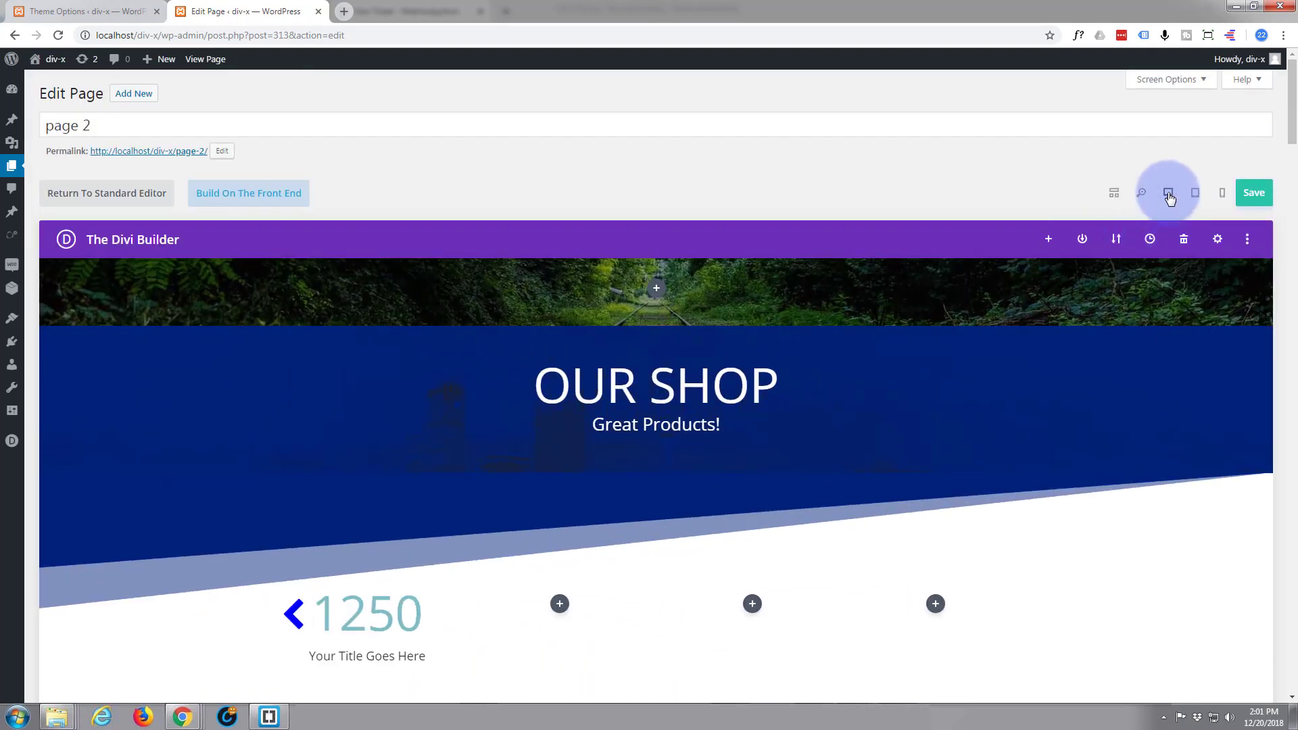